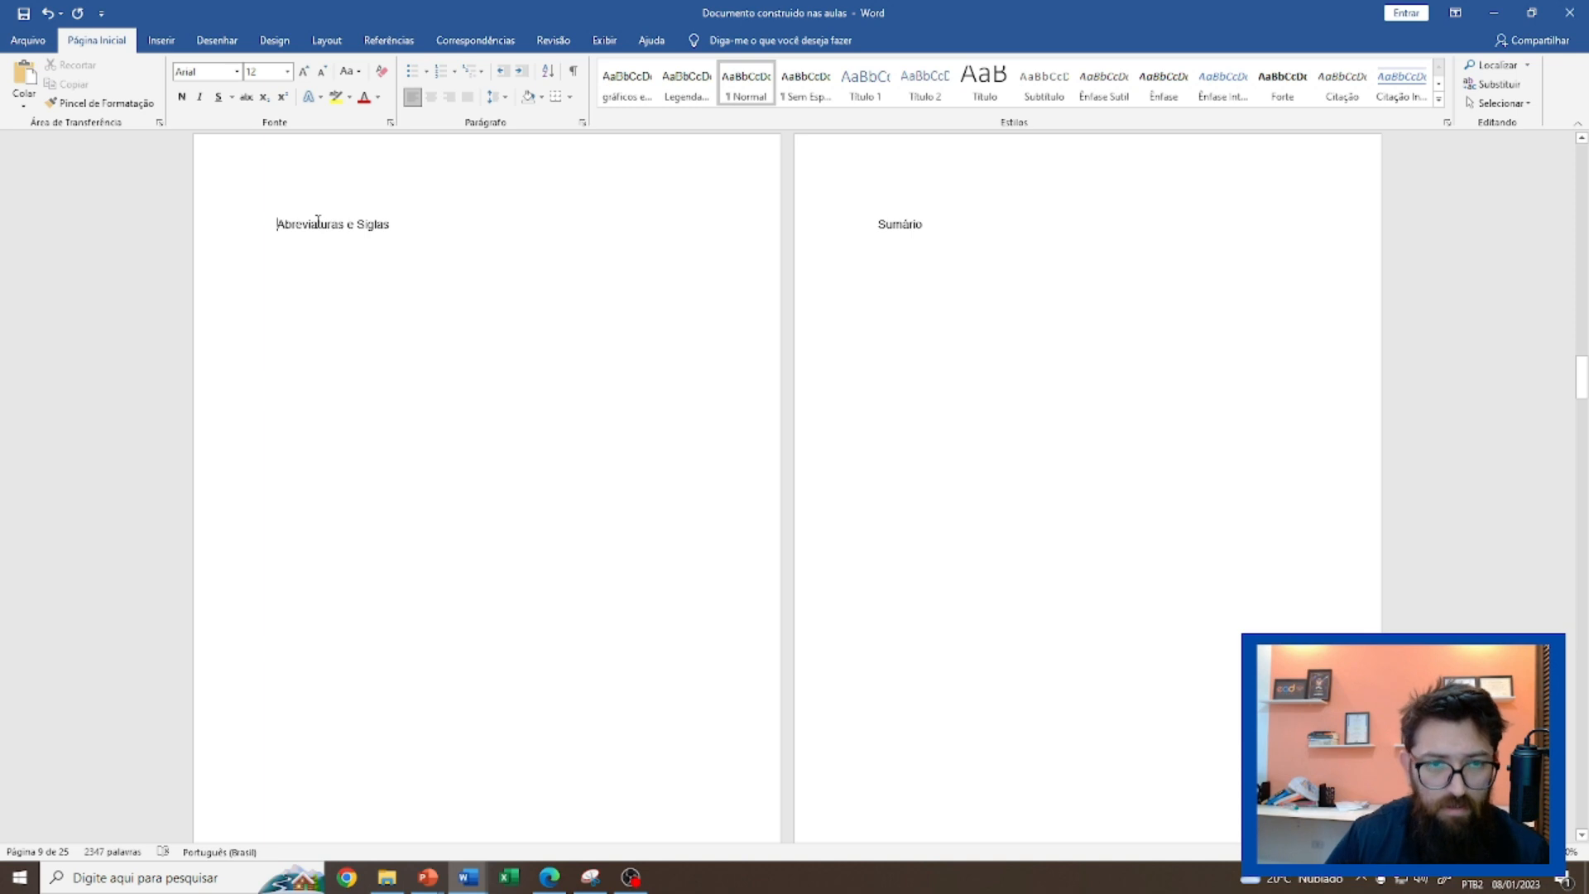
Insert "Lista de" before the heading "Abreviaturas e Siglas" and convert the whole heading to uppercase.
ctrl+scroll(793, 753, up, 2)
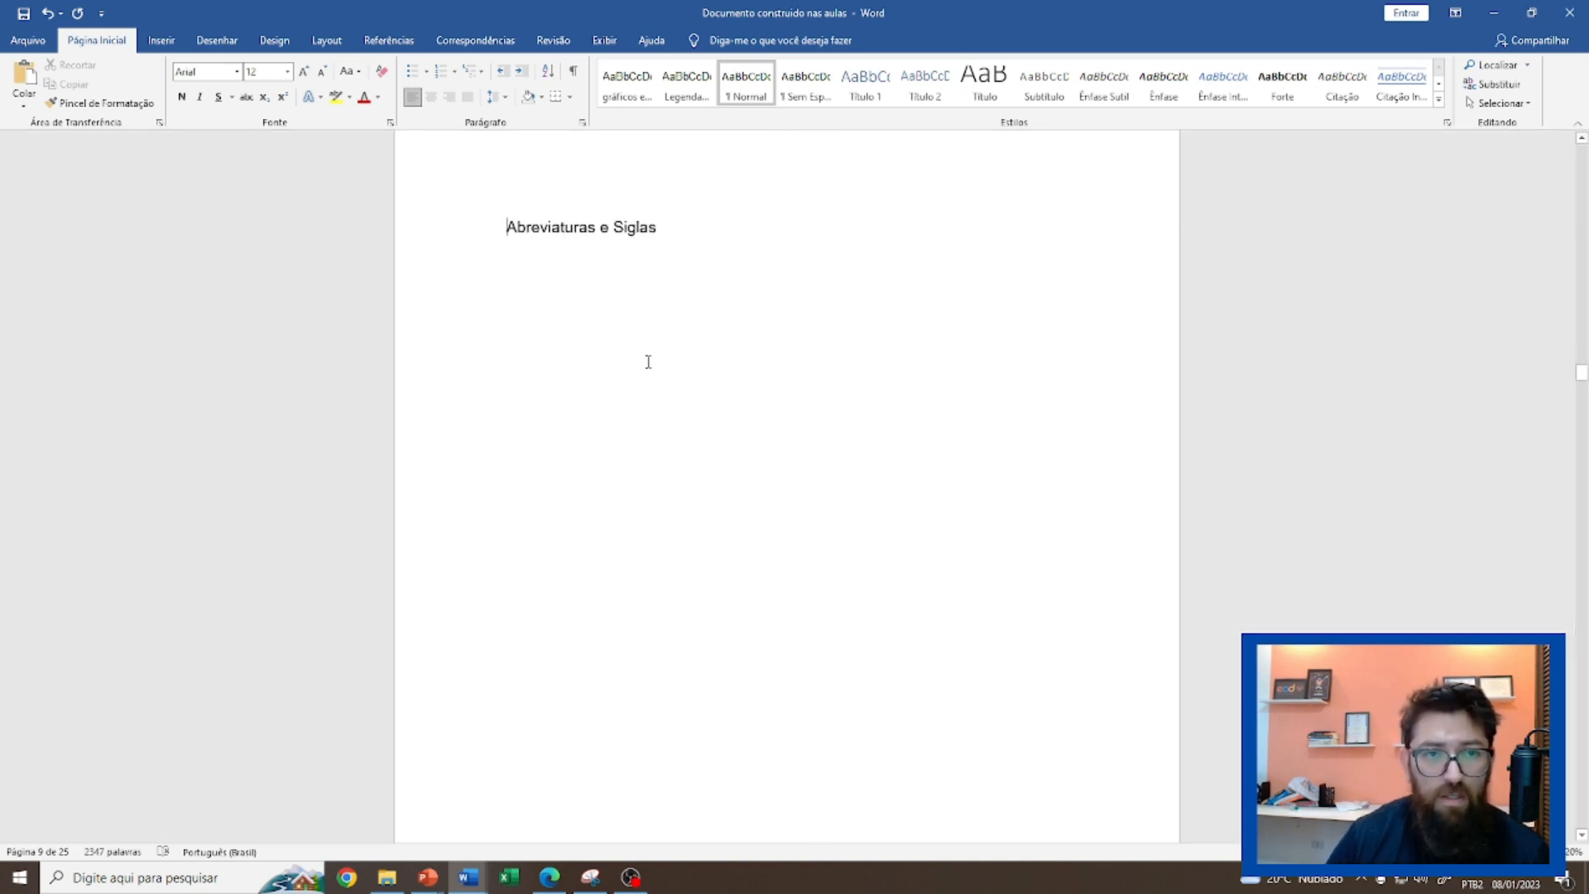
text(Lista d)
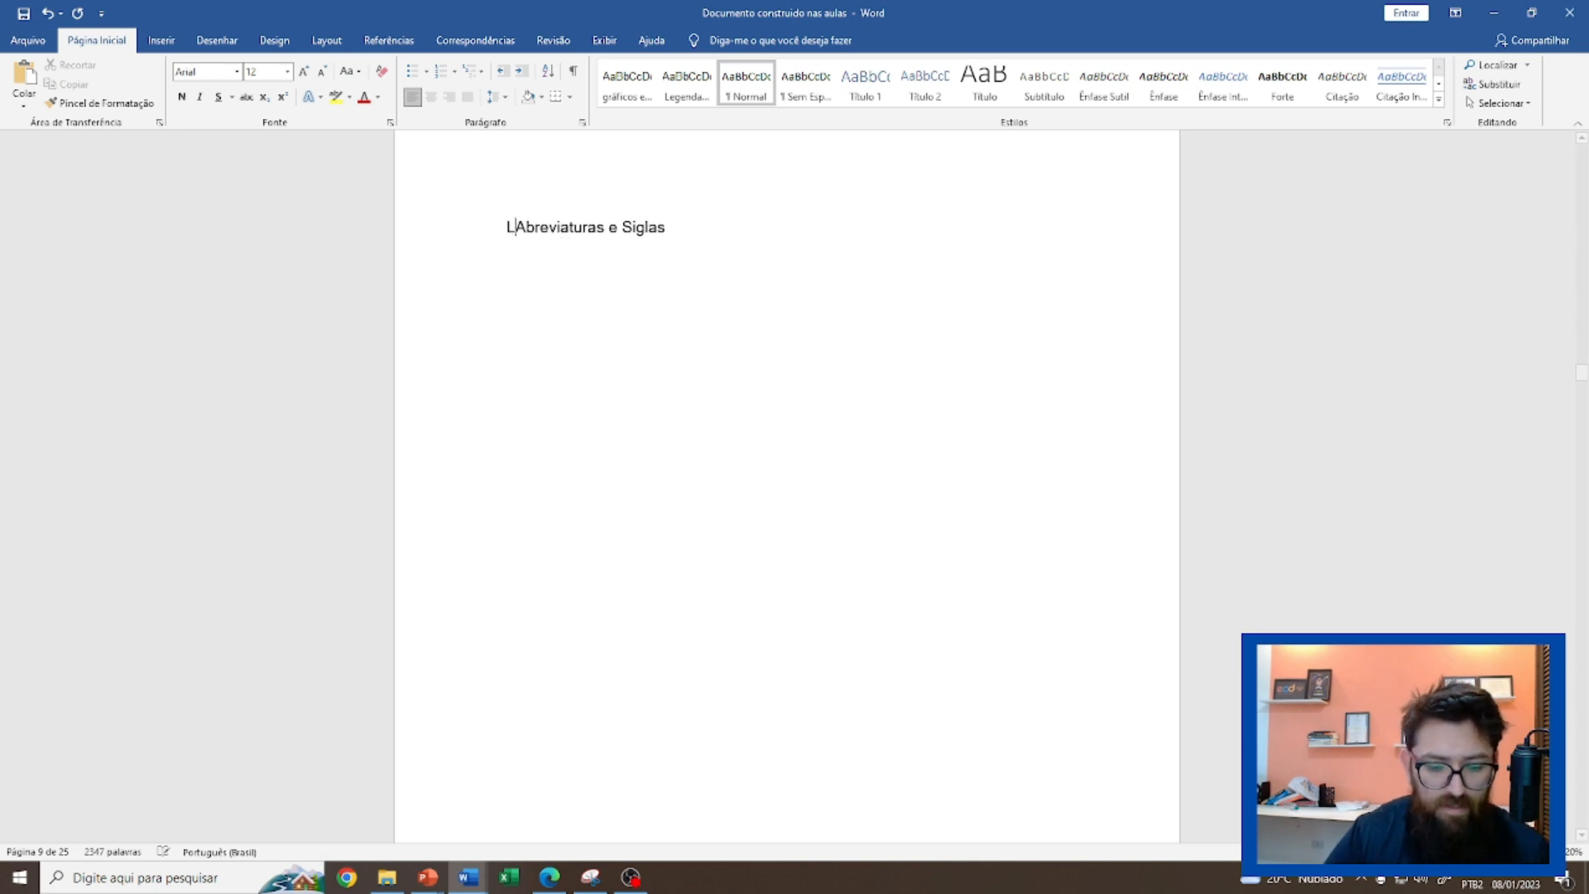
text(e)
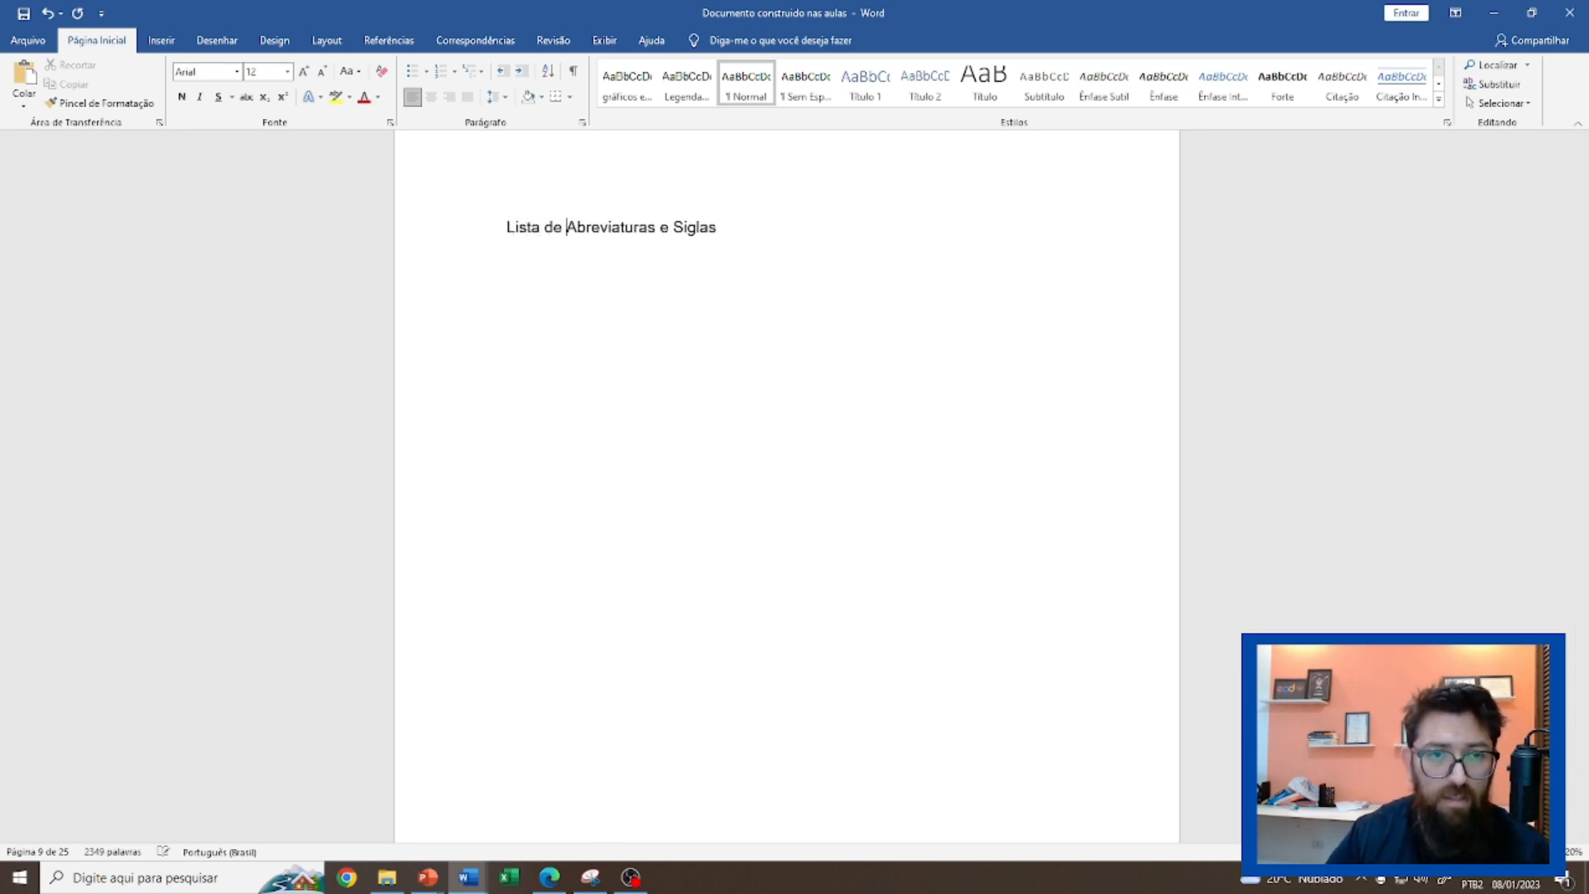
click(464, 238)
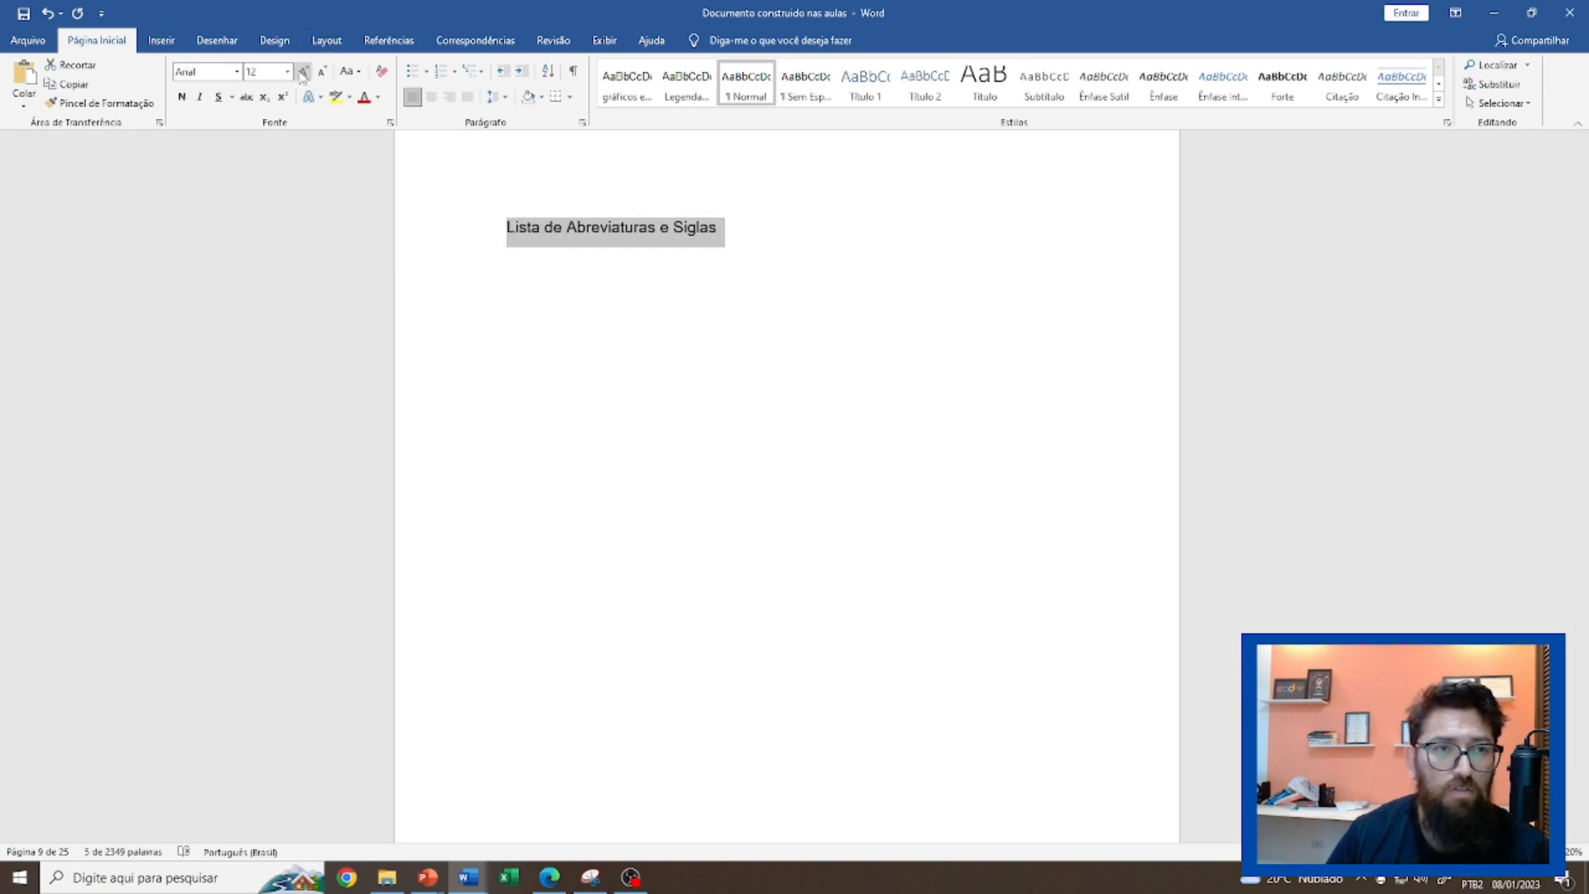
click(356, 74)
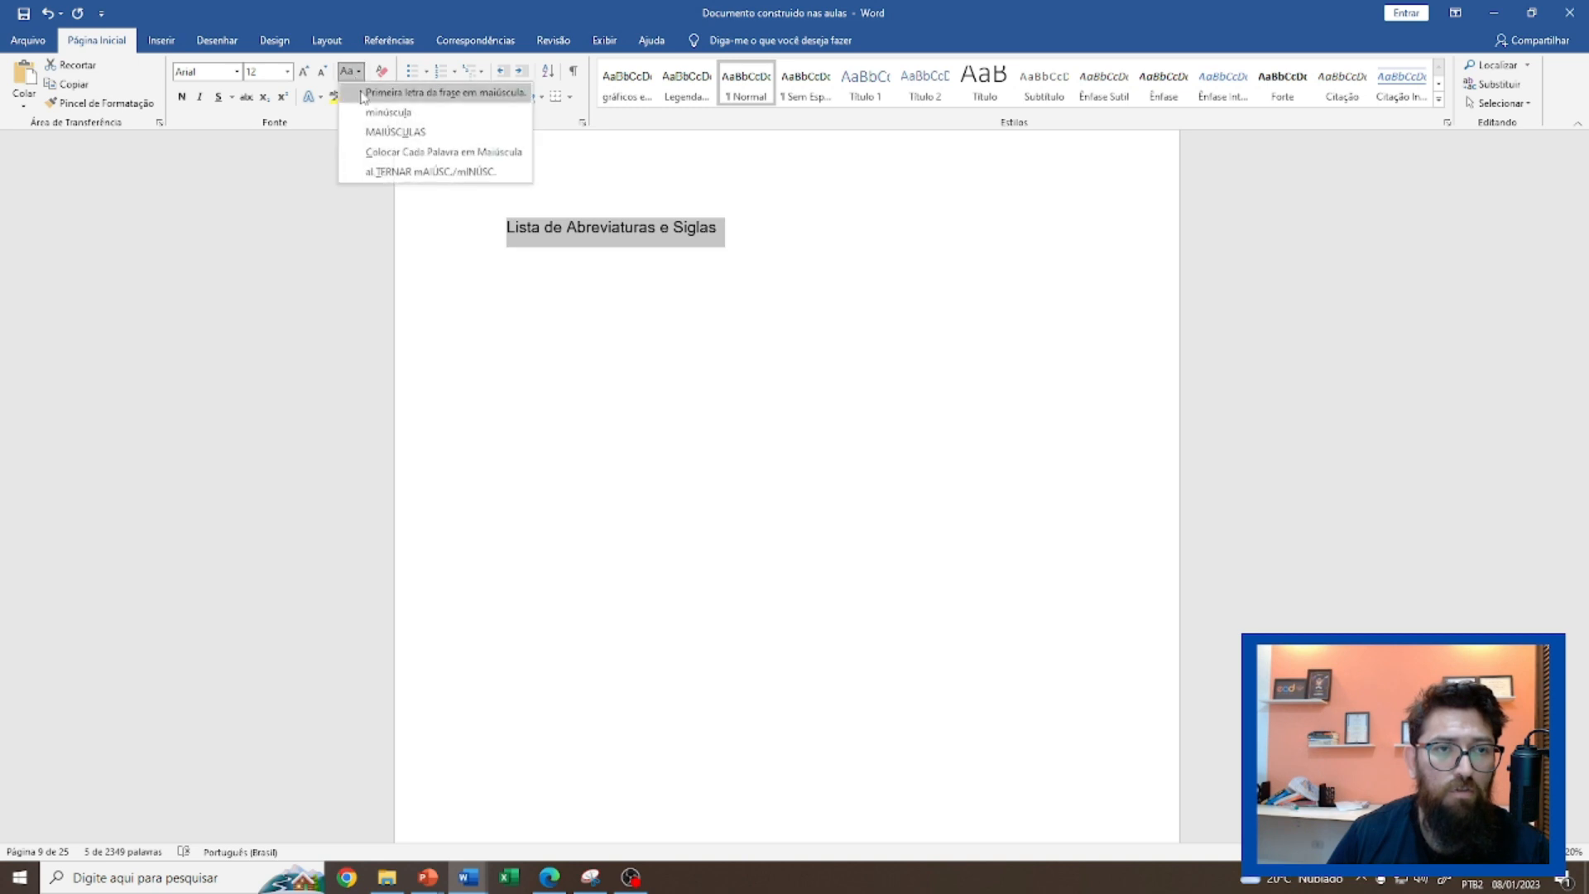
click(385, 124)
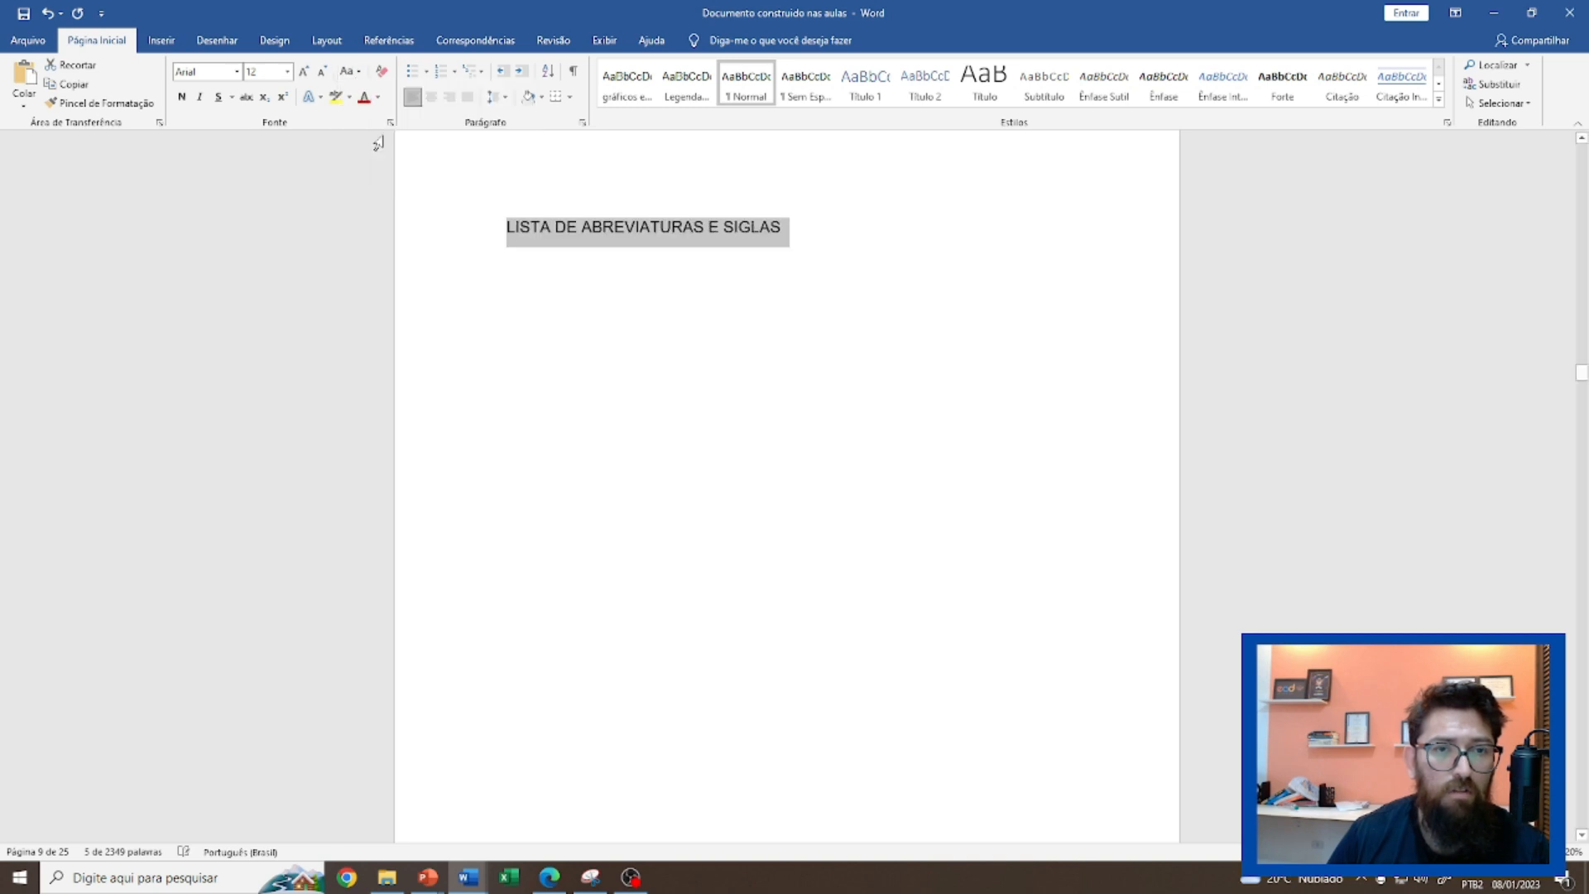
Add the acronyms TCC, IBGE, ONU and ABNT on separate lines below the heading.
click(610, 273)
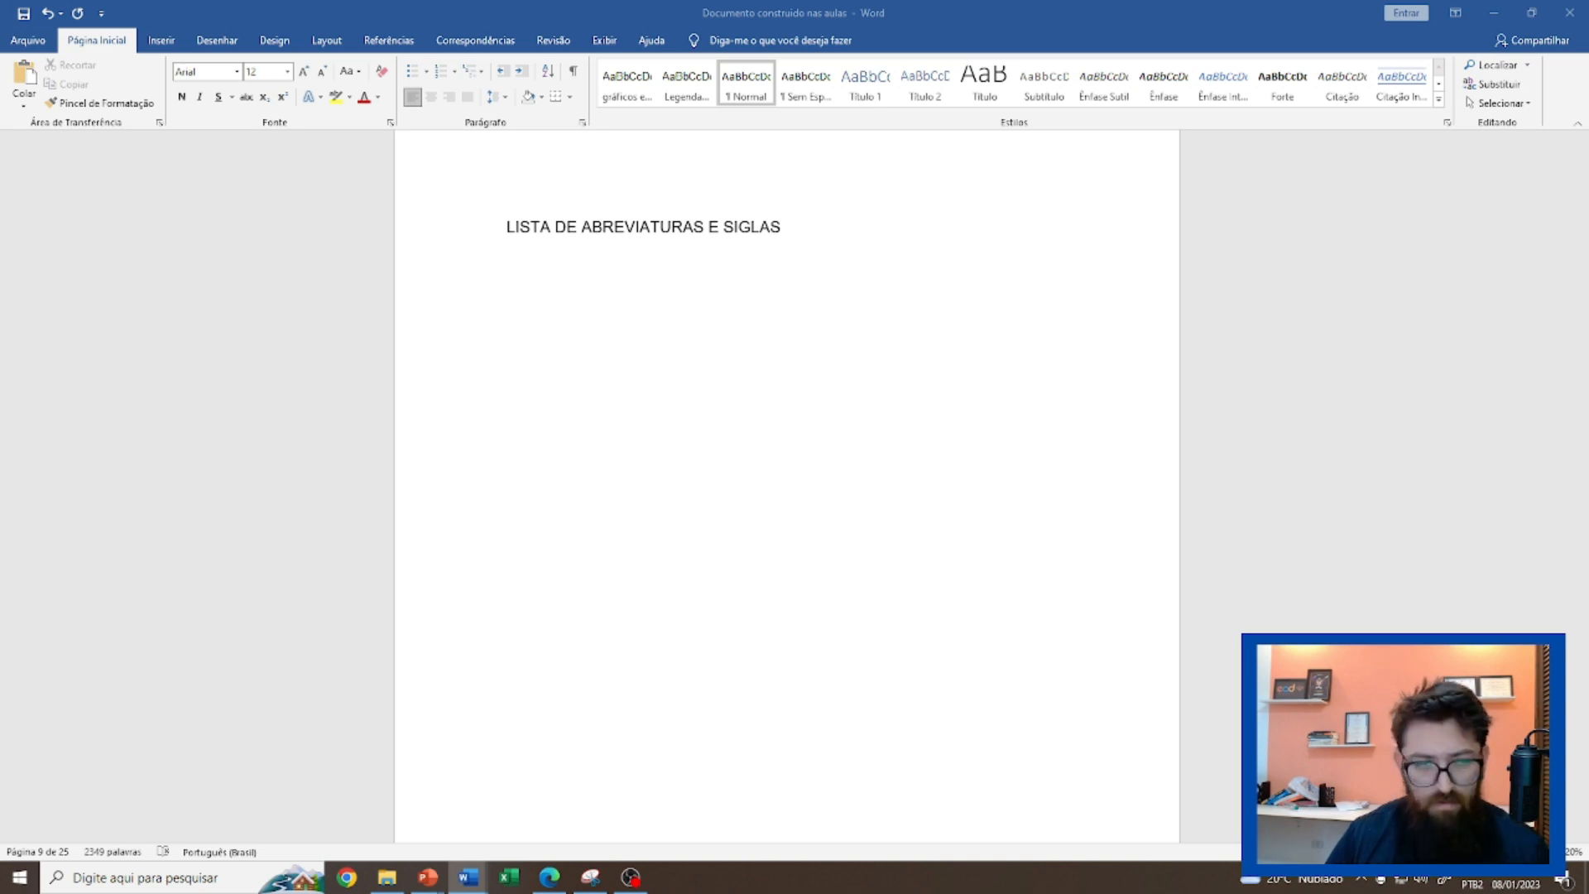
click(612, 291)
text(TCC)
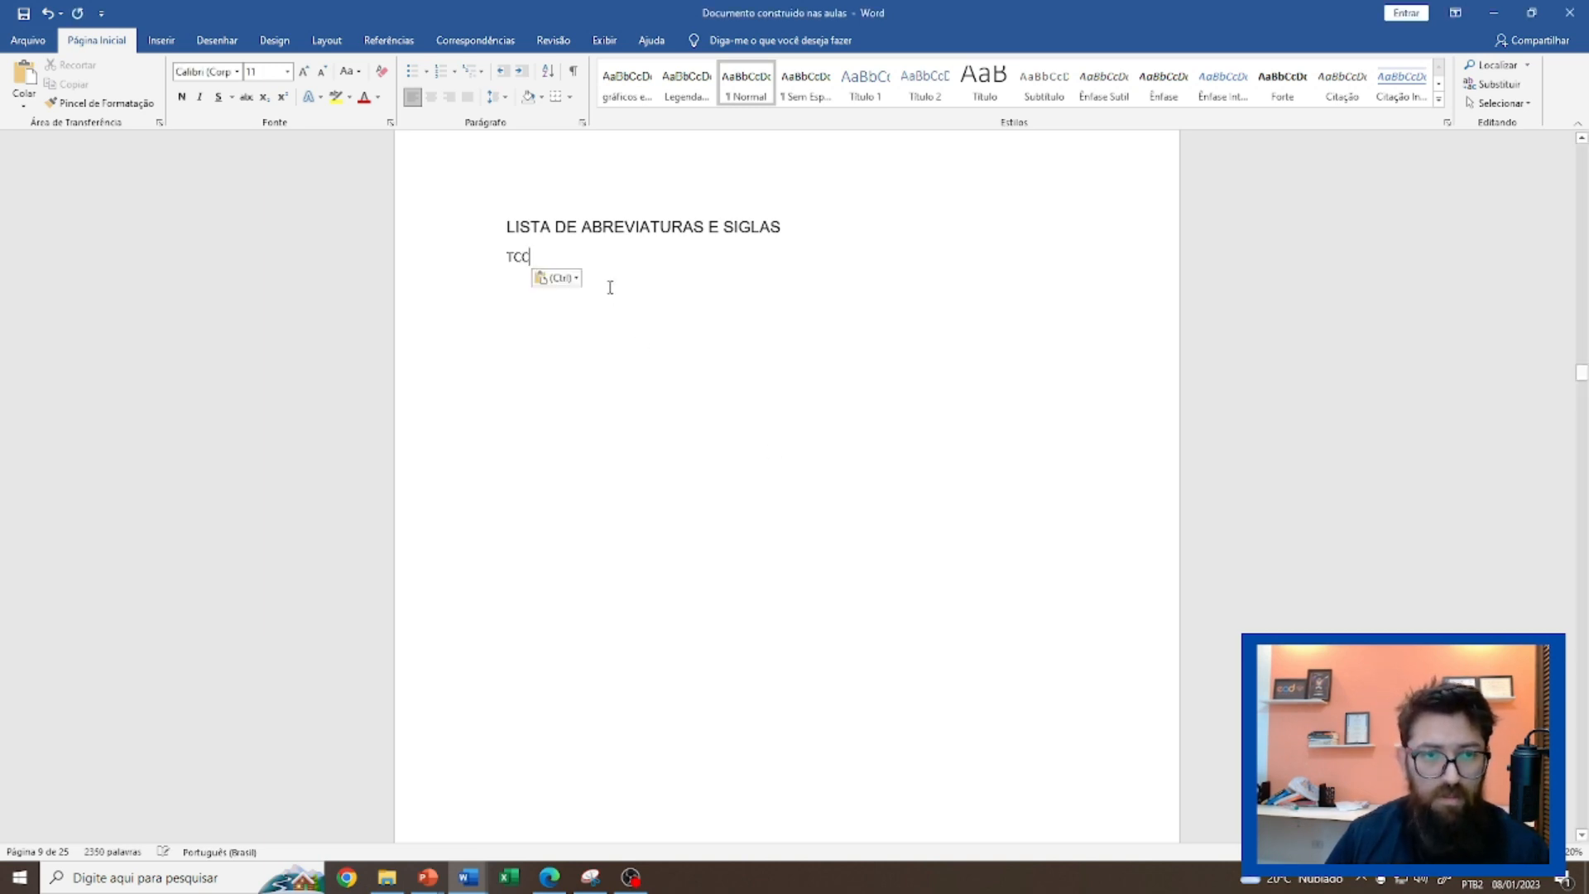
key(Return)
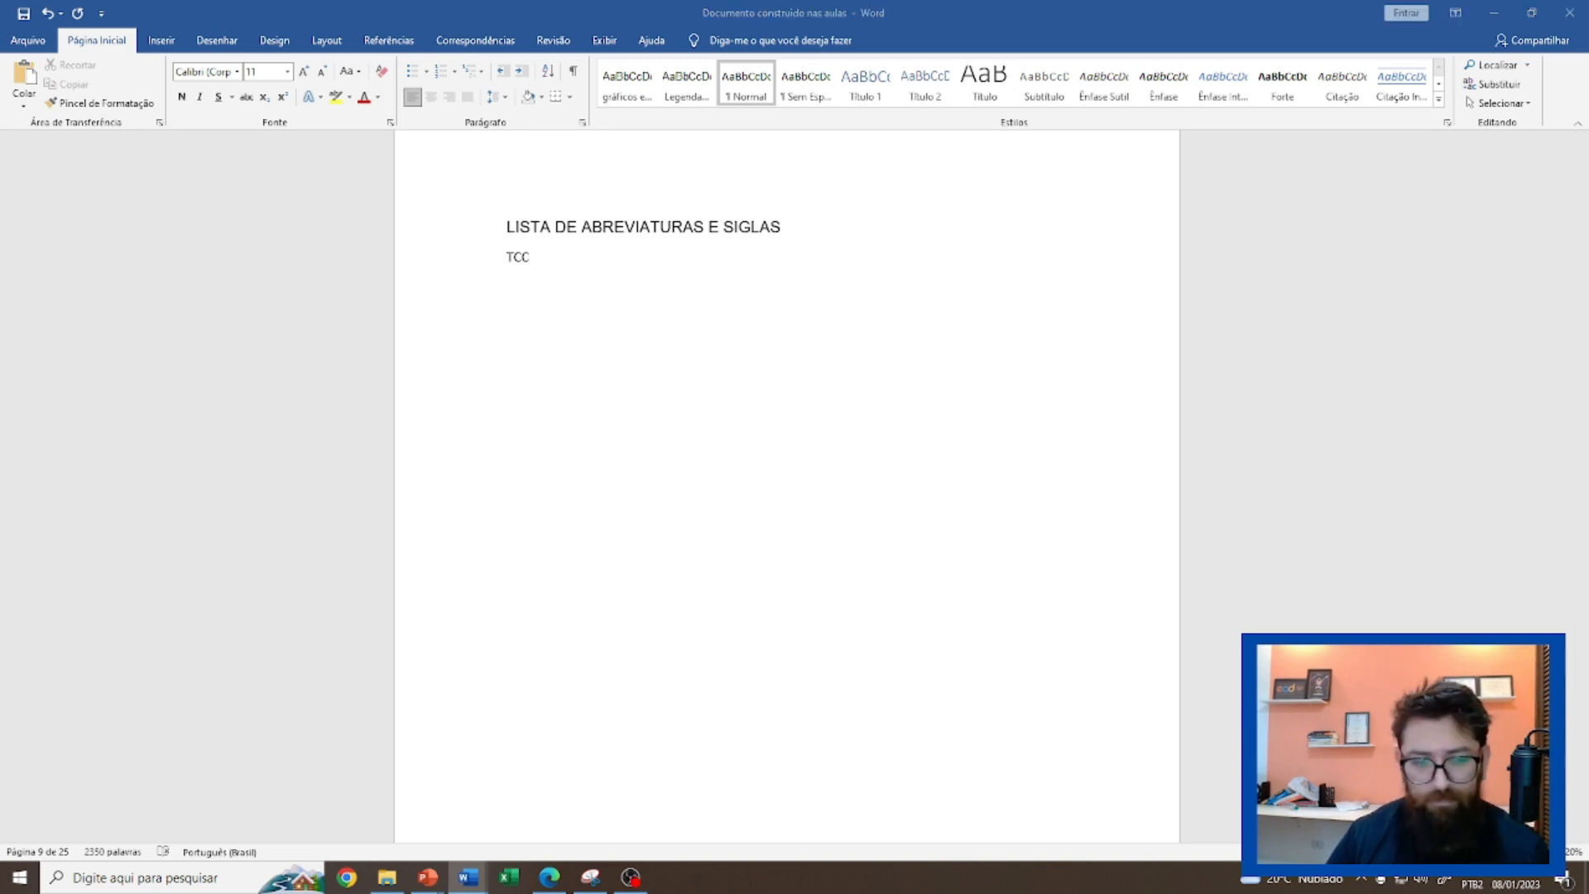
click(527, 286)
text(IBGE)
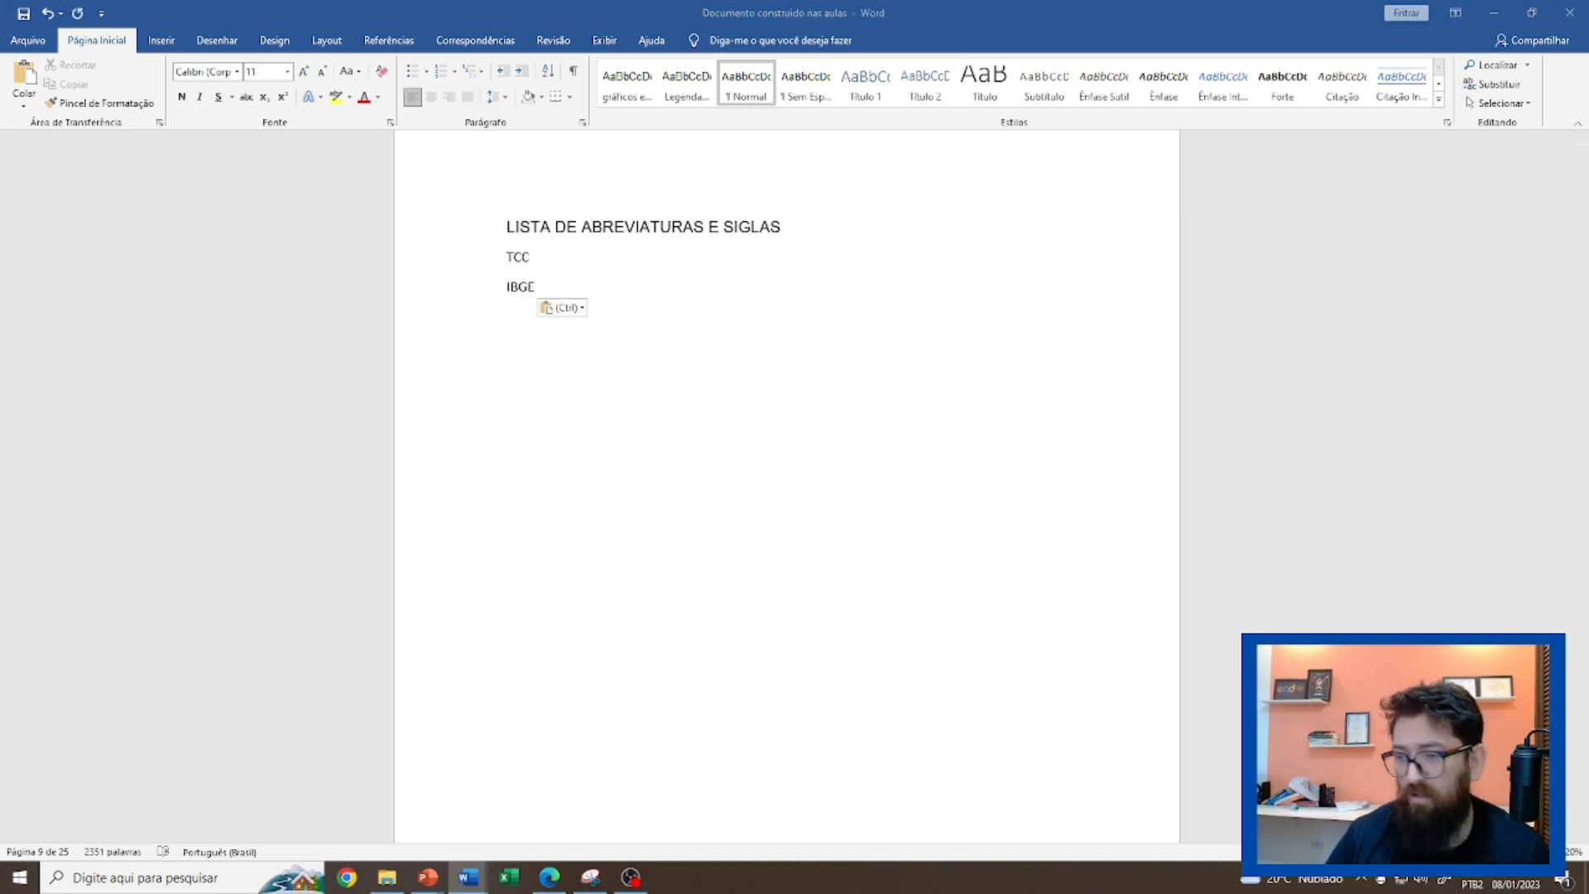
click(528, 309)
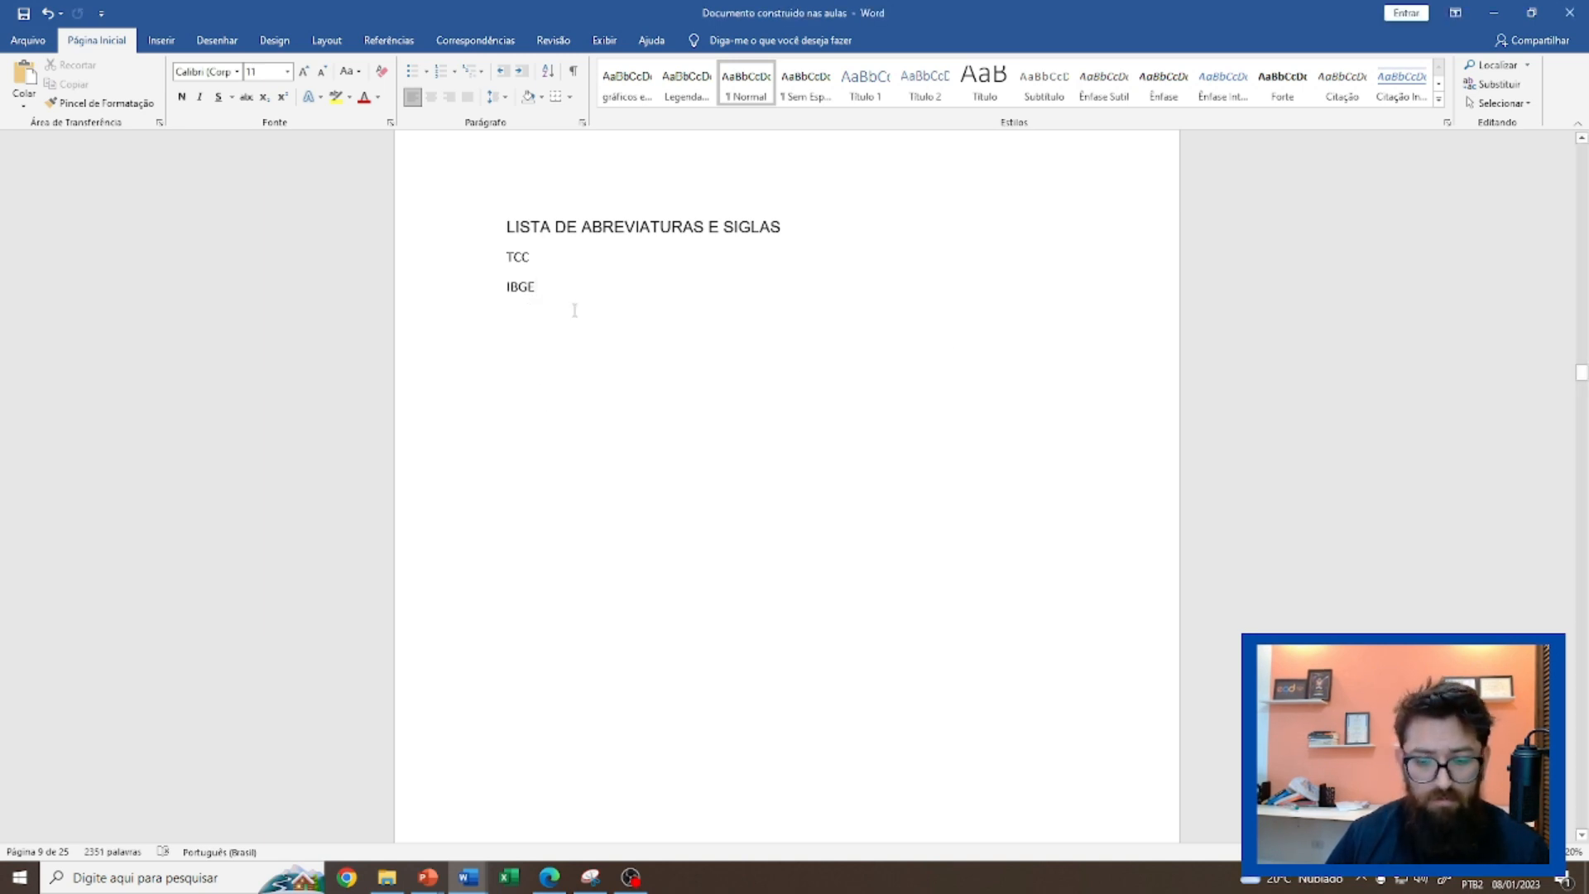
key(Return)
text(ONU)
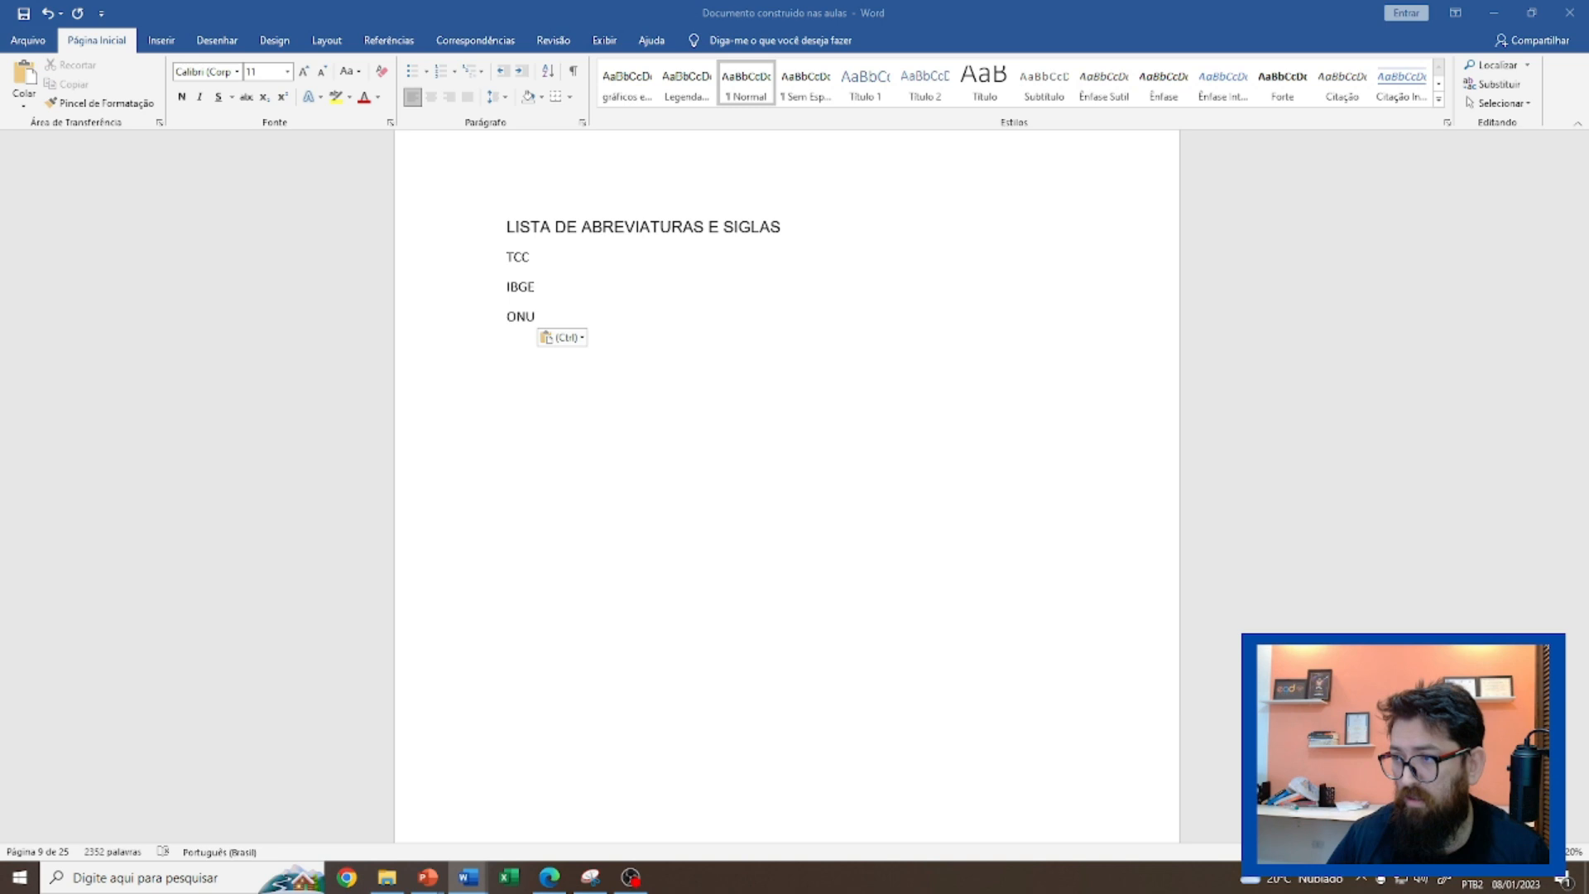
click(544, 336)
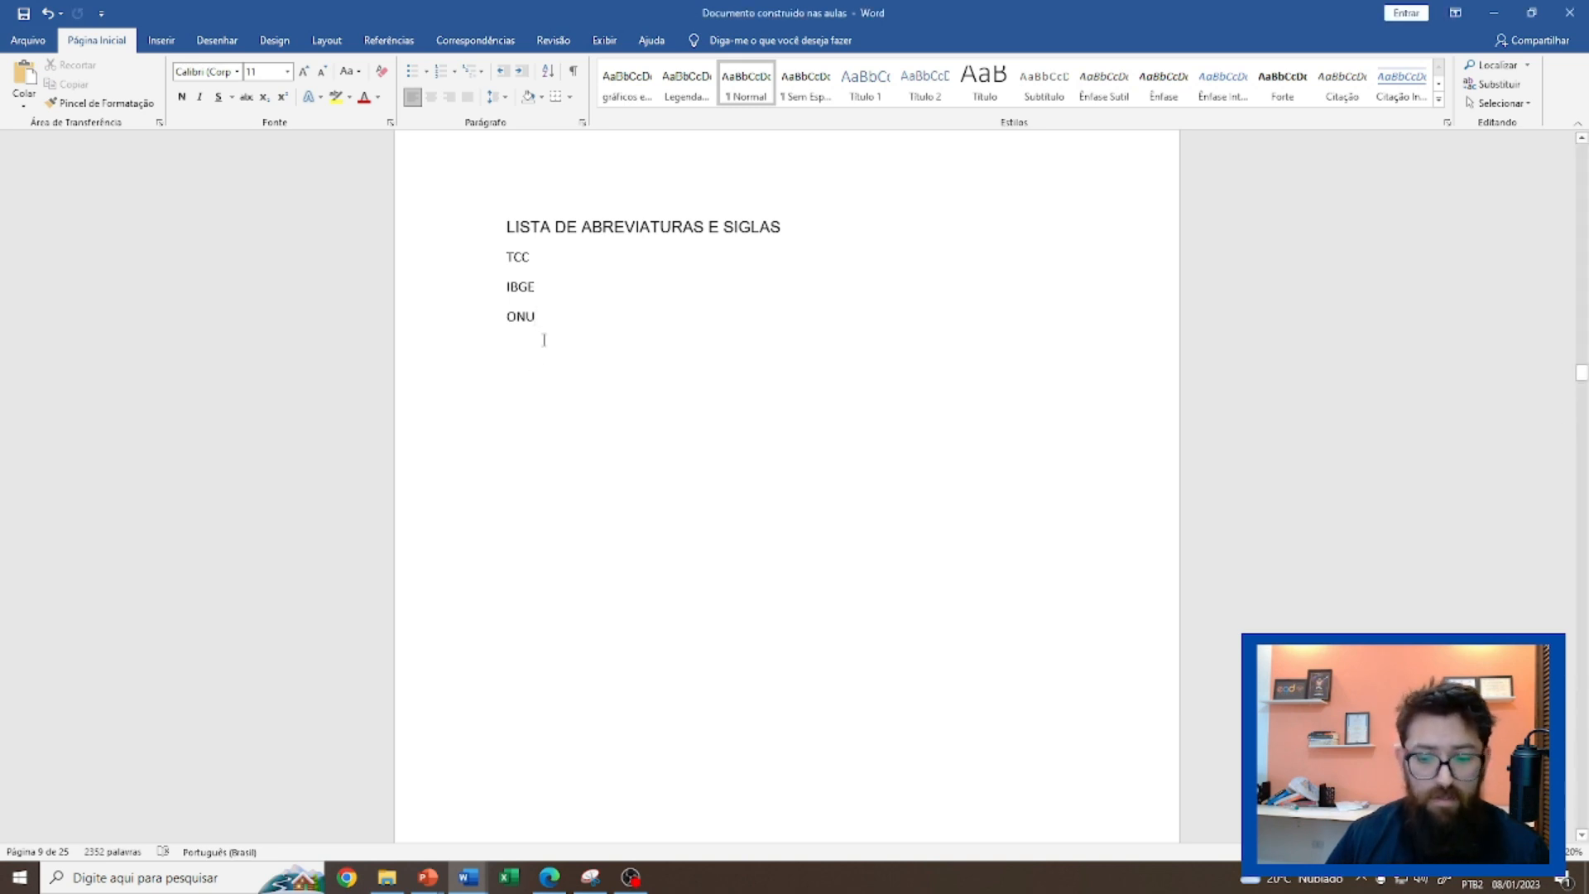
key(Return)
text(ABNT)
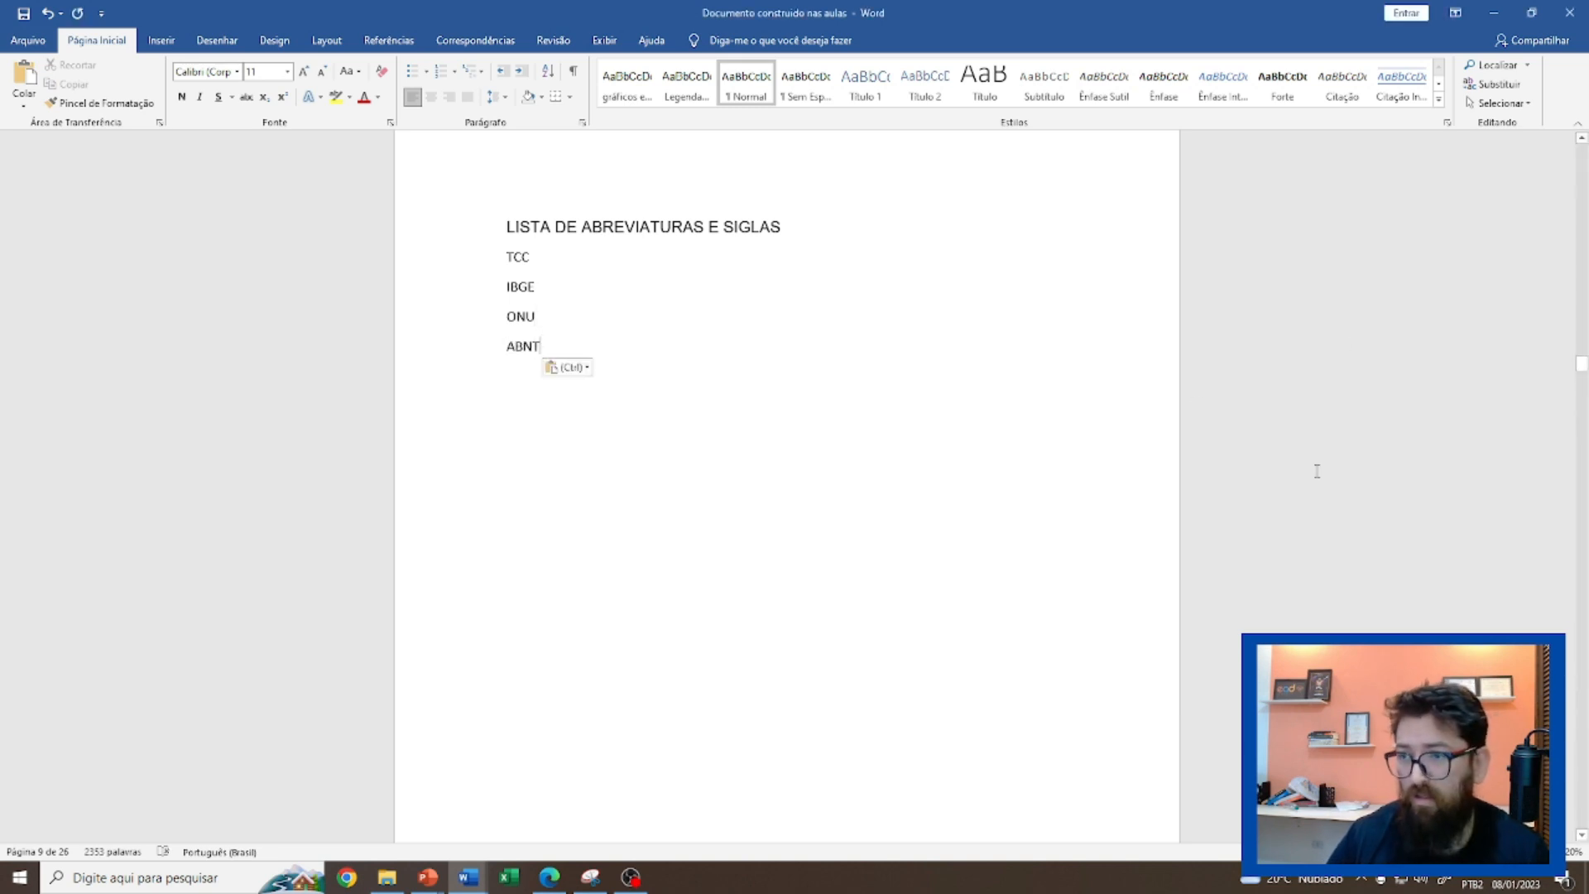
Add the abbreviations "Dez.", "Jan." and "Inf." on separate lines below ABNT.
key(Return)
text(de)
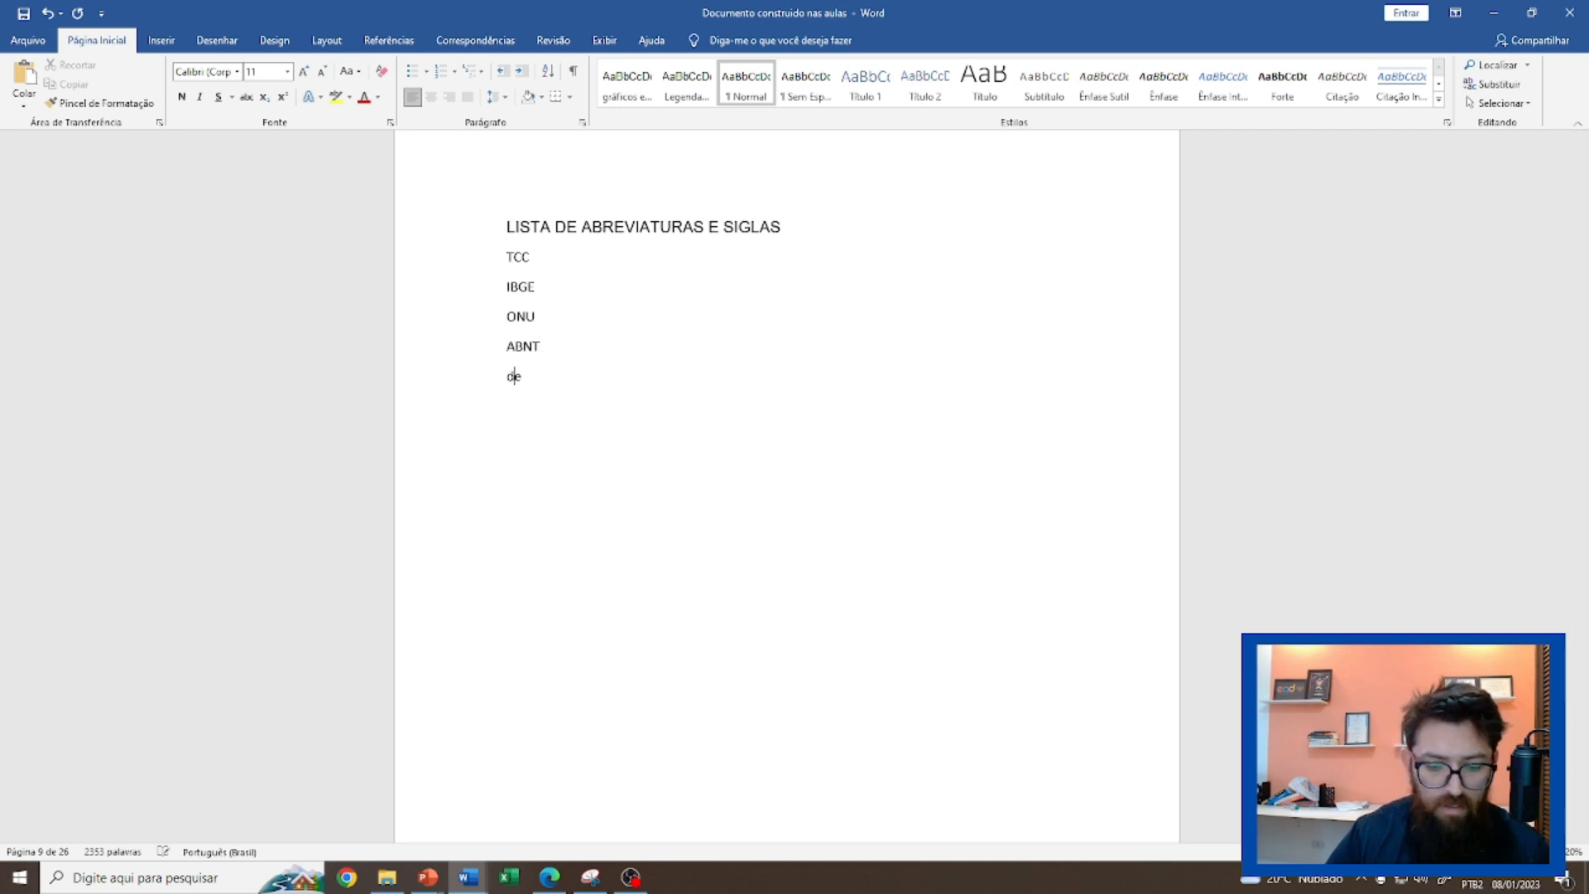
text(z.)
key(Return)
text(jan,)
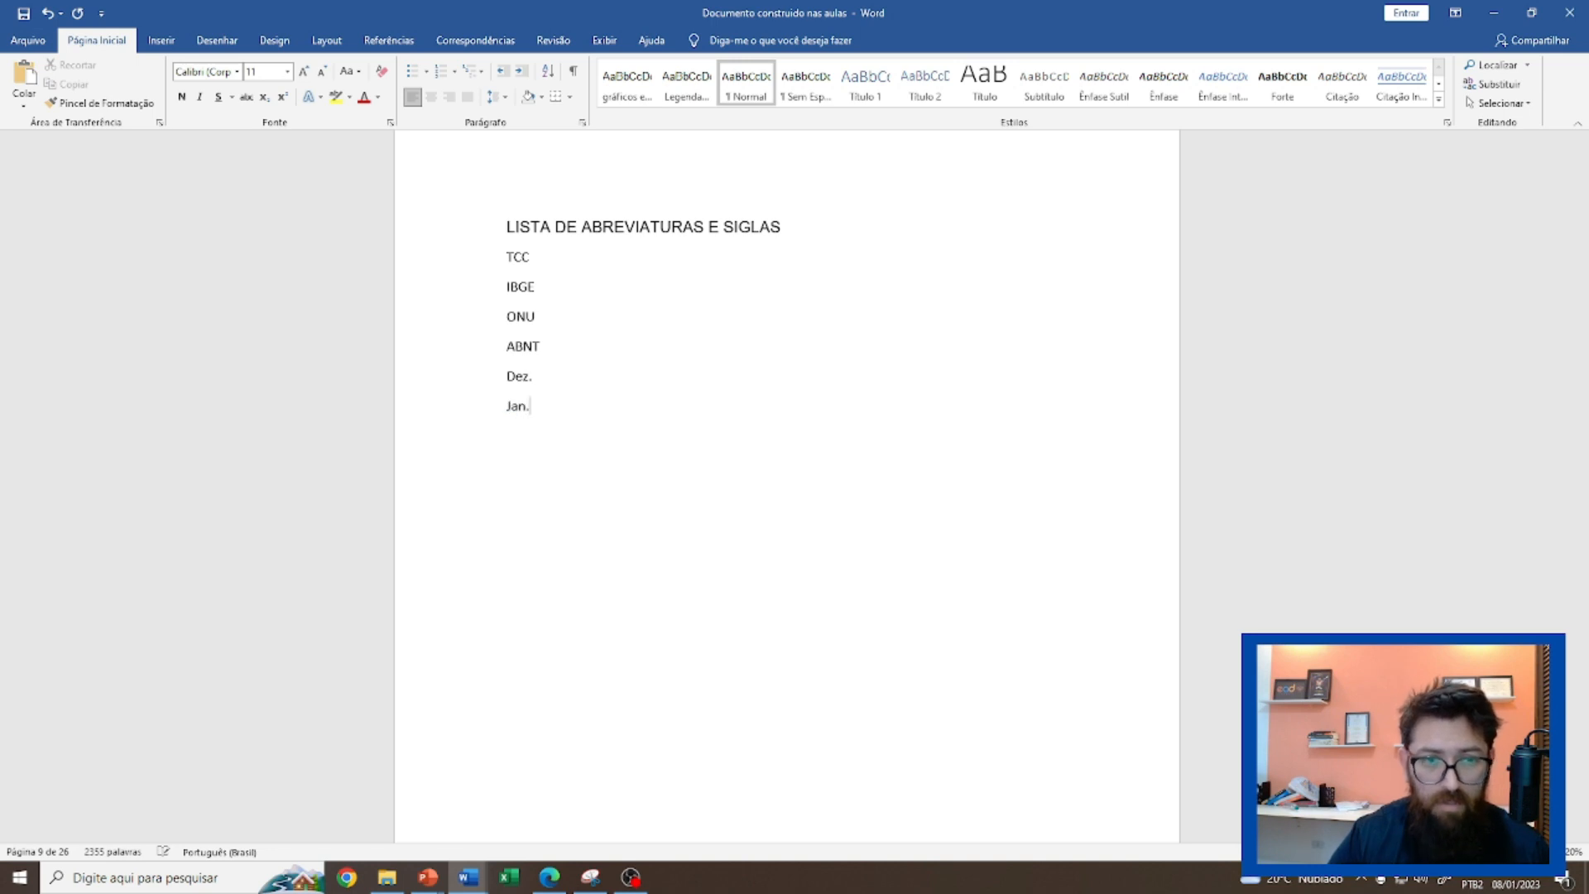
text(inf.)
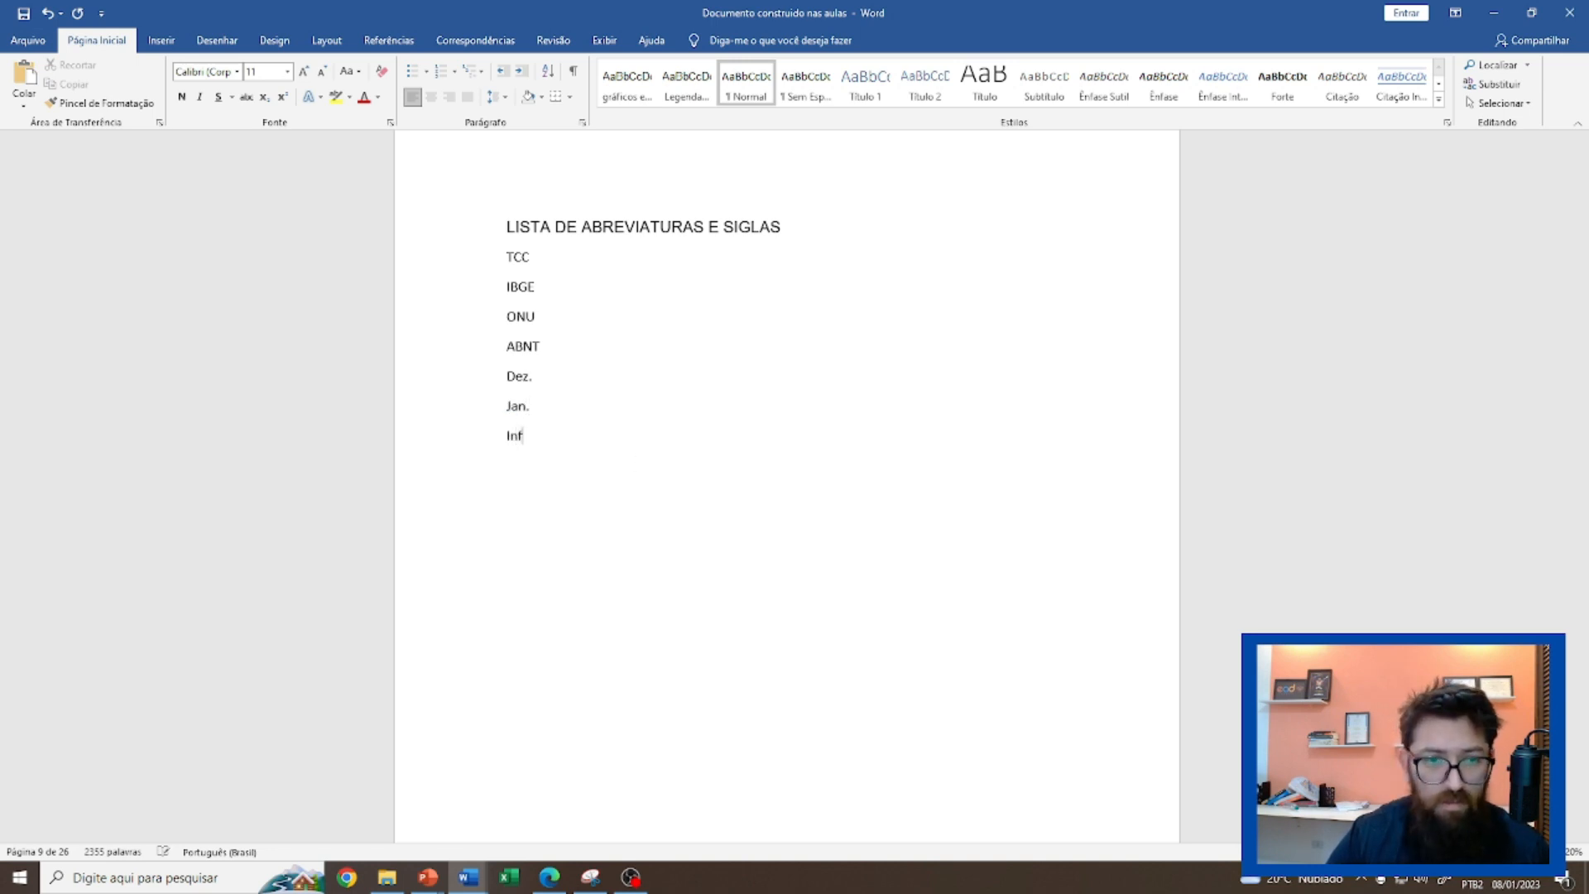
Sort the entries from TCC to Inf. by paragraph as text in ascending order, with no header row.
click(689, 354)
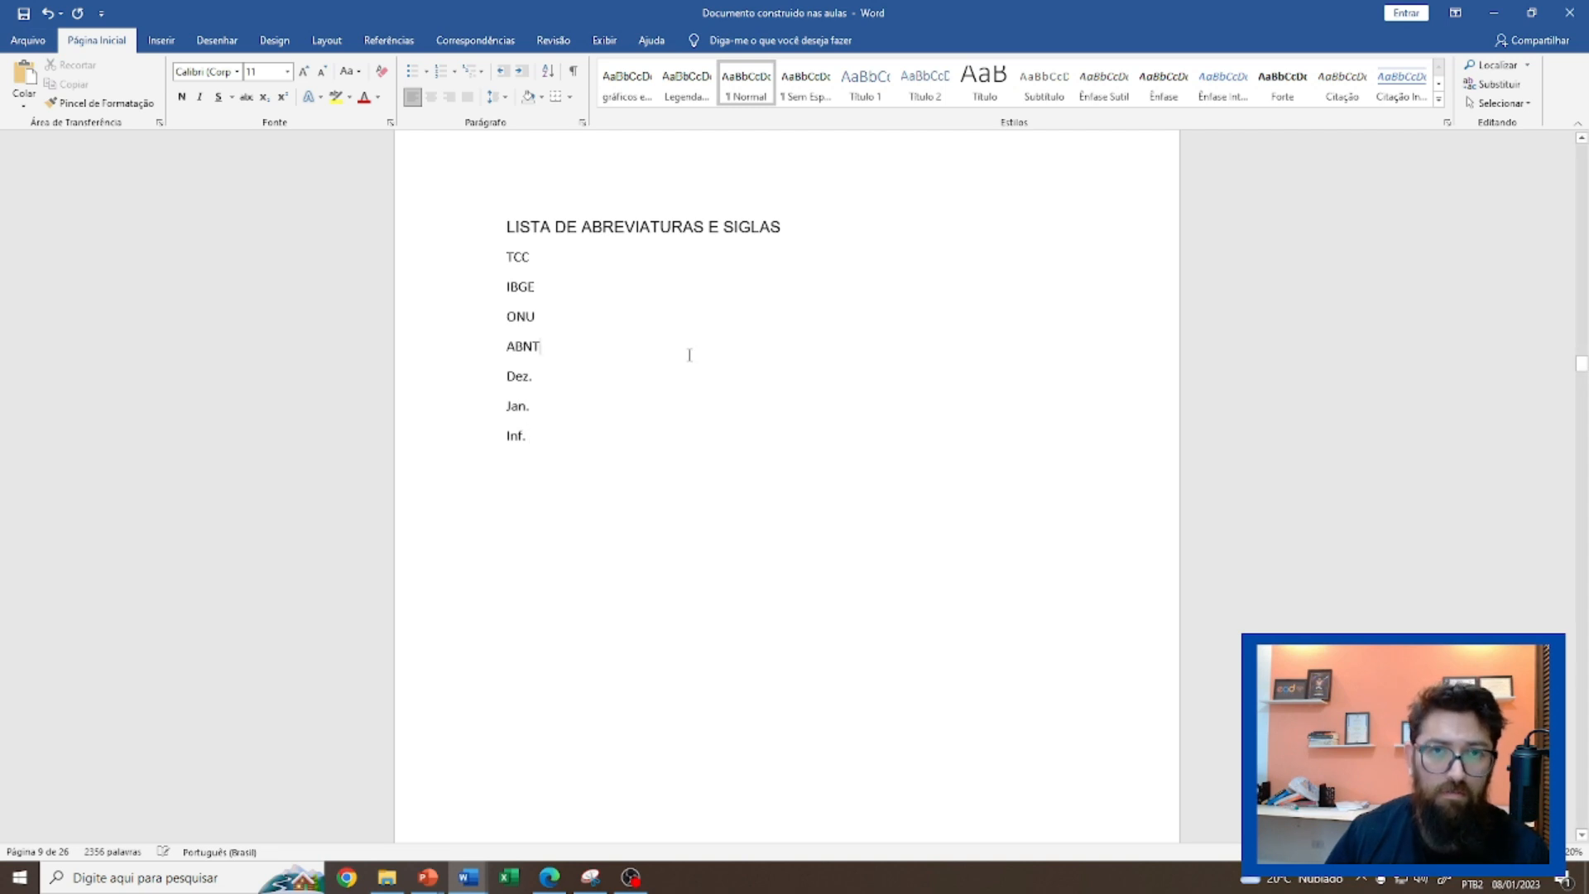
click(579, 266)
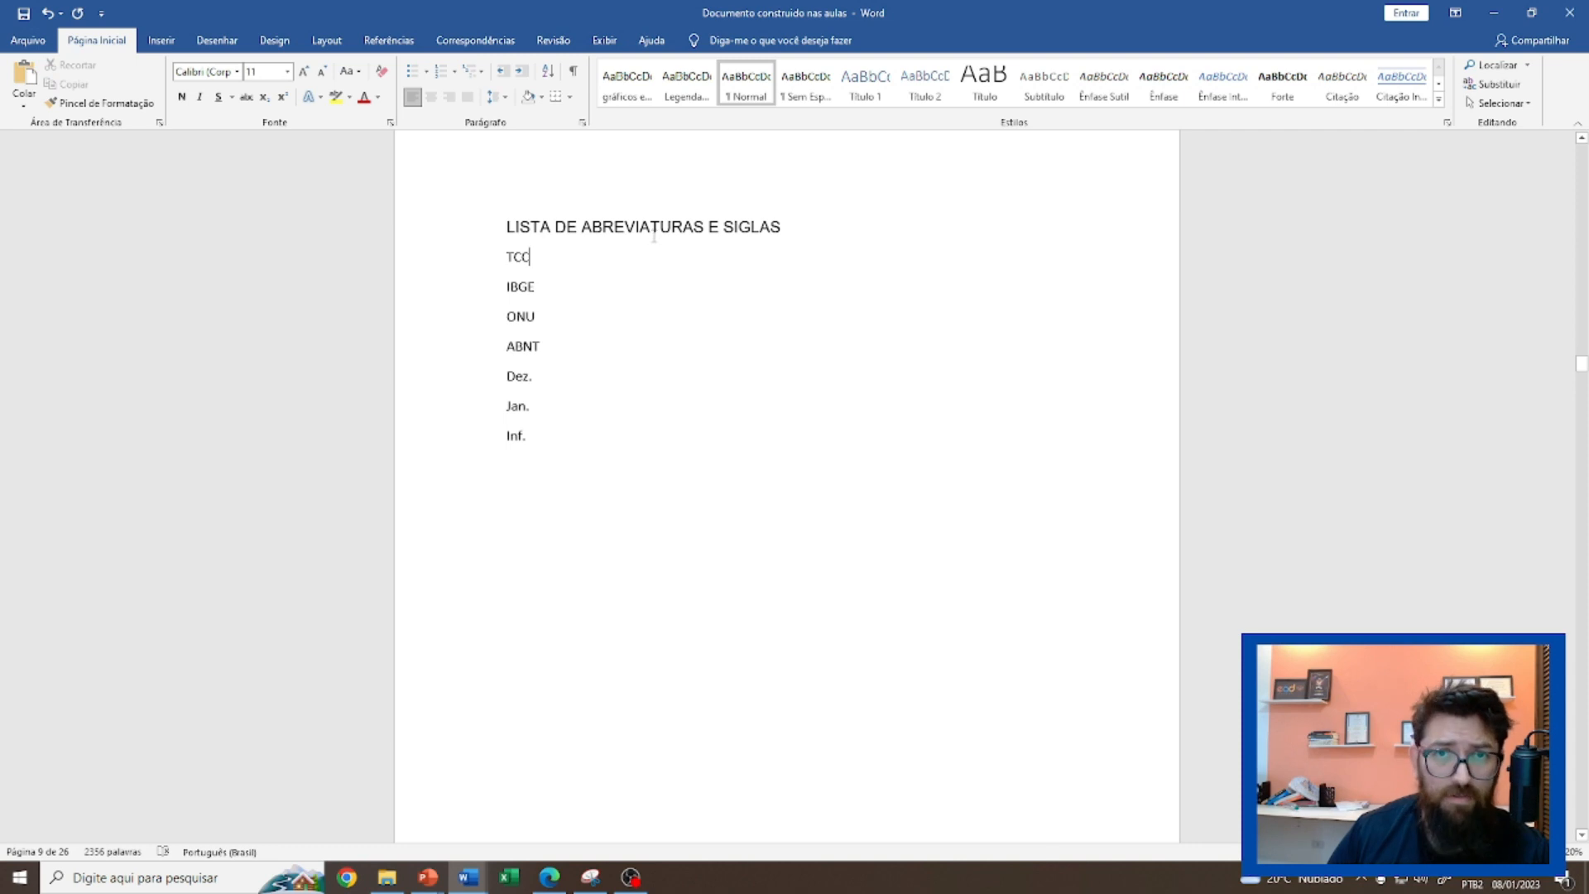
click(507, 257)
drag(508, 258, 557, 440)
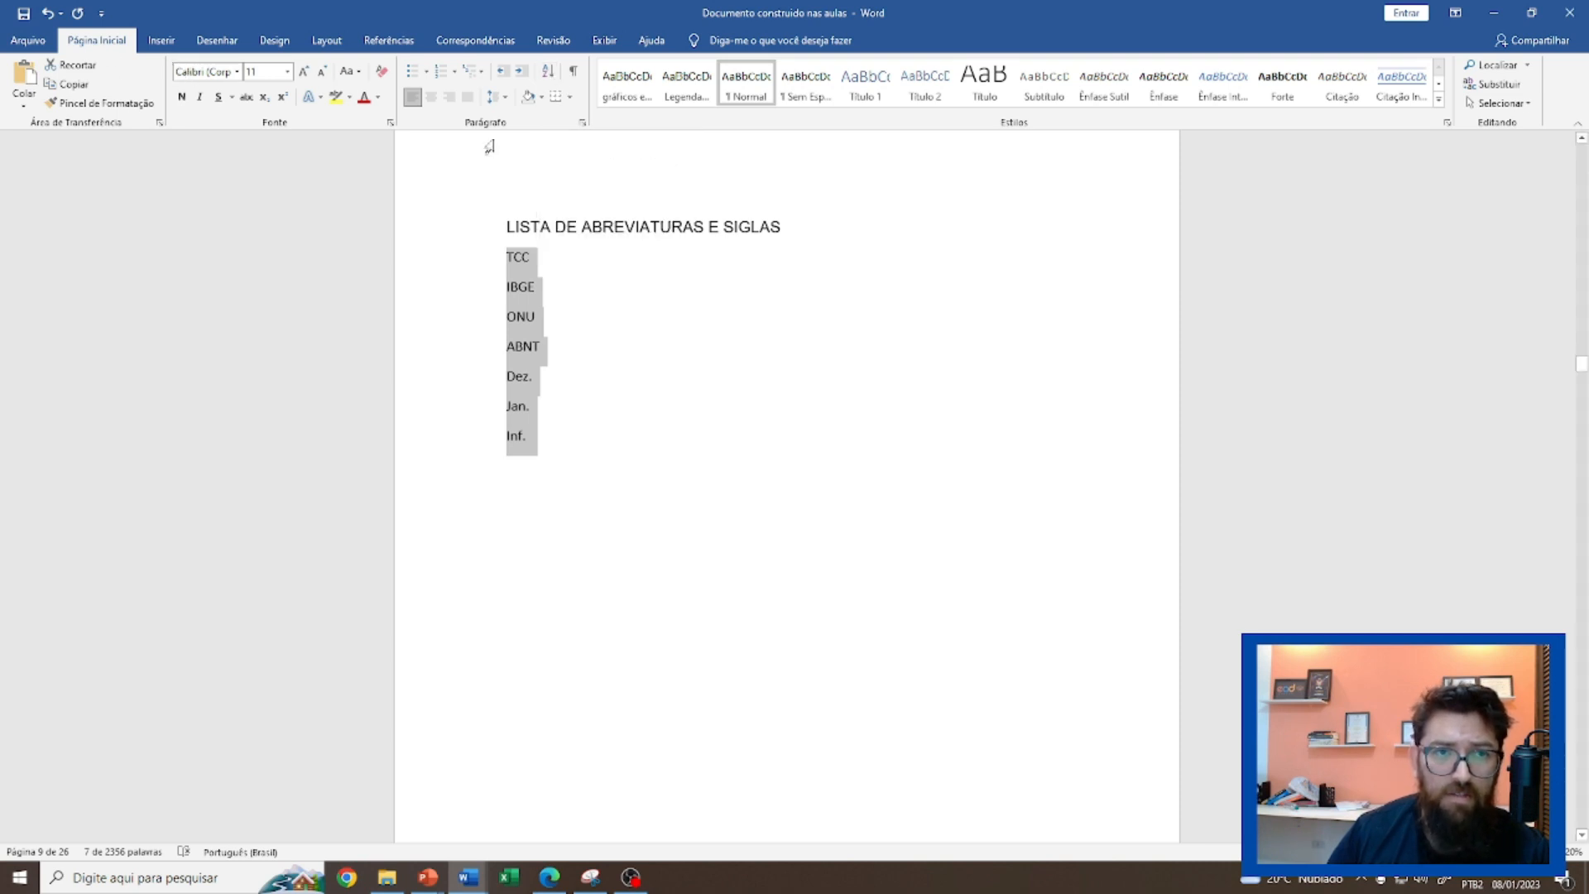
click(551, 77)
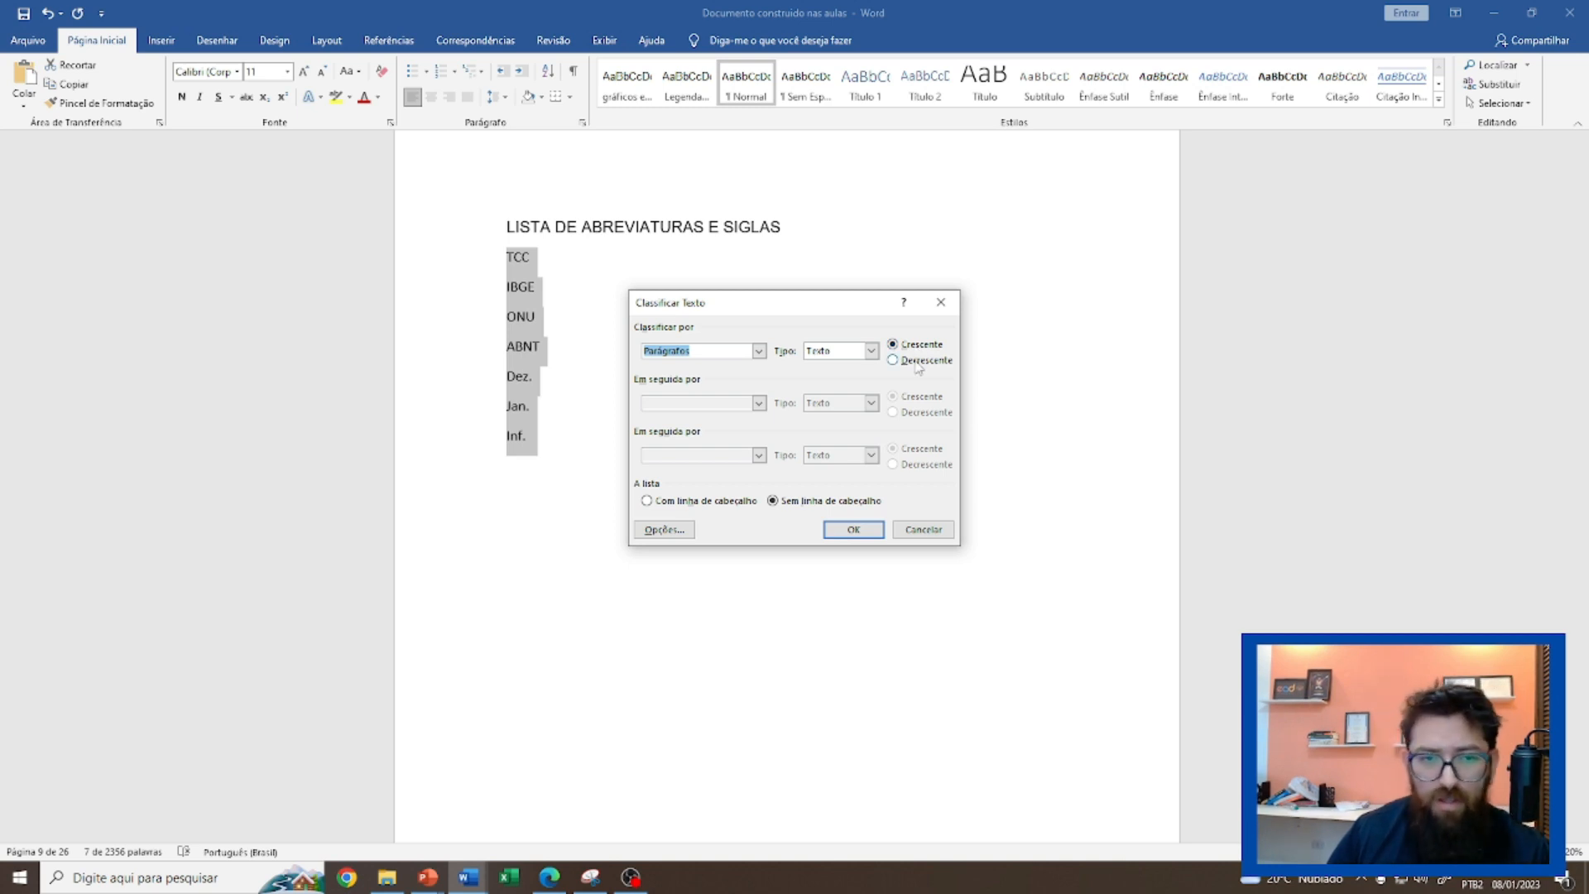
click(853, 532)
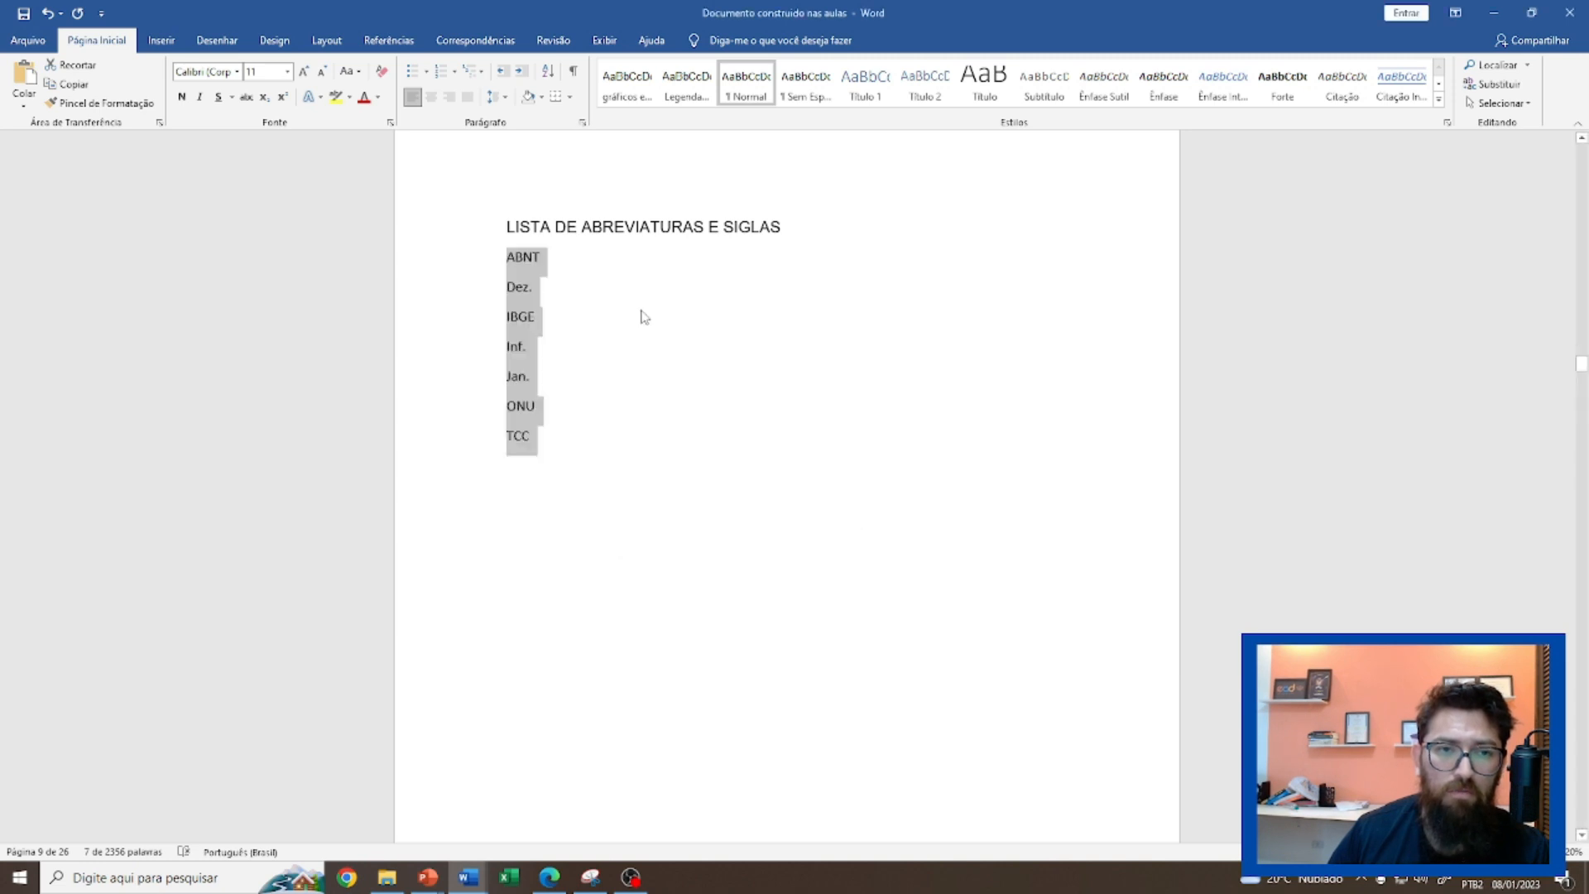
key(Left)
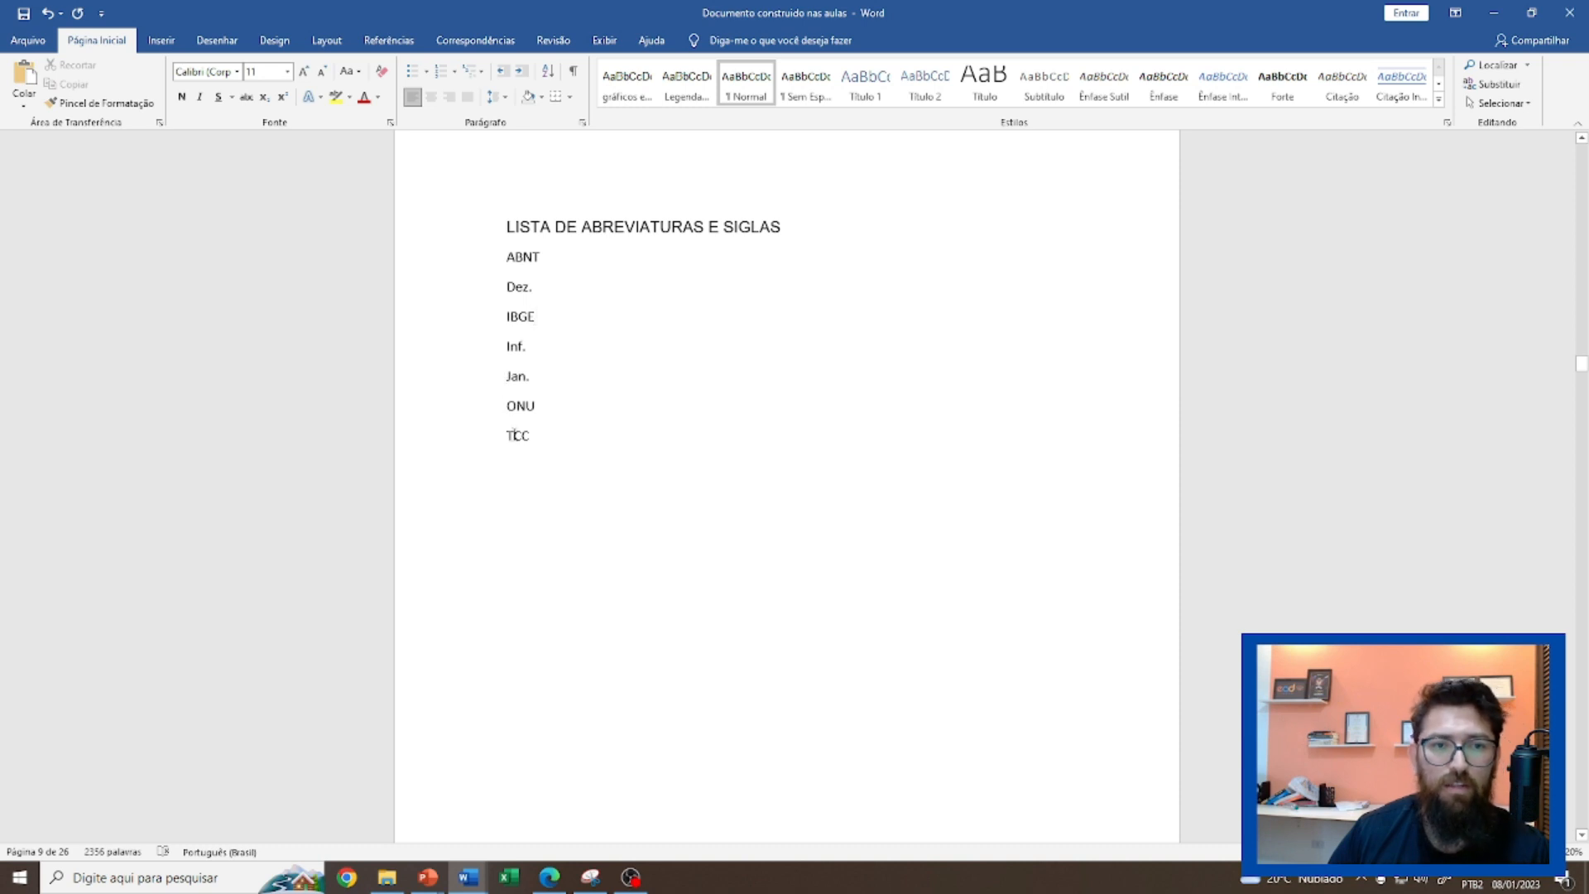
Add the full name "Associação Brasileira de Normas Técnicas" beside ABNT, set off by tab spacing.
click(599, 257)
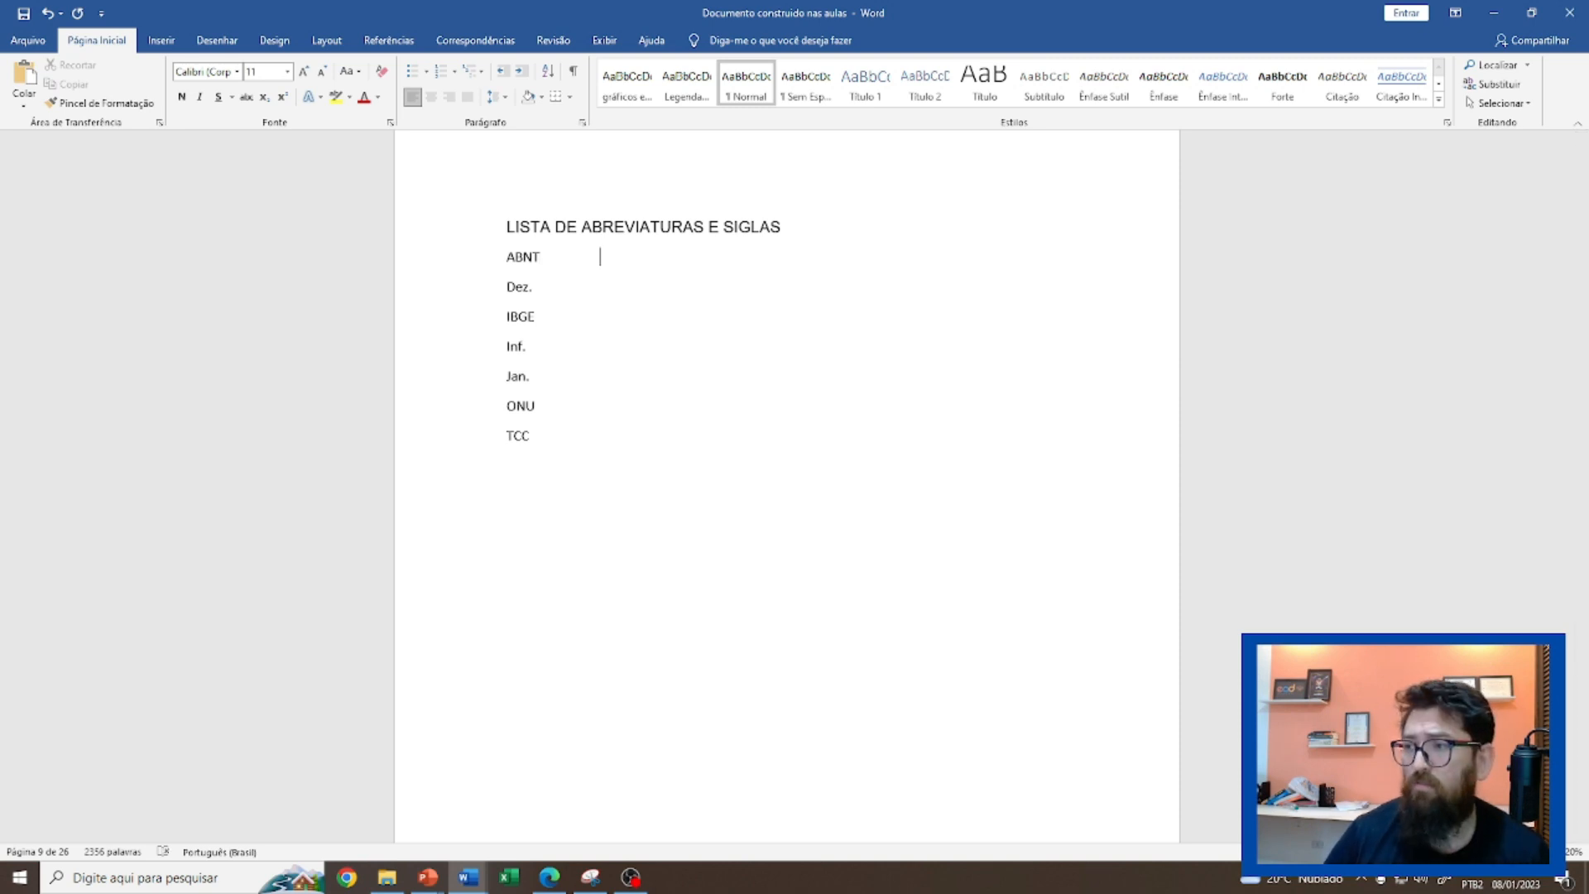
text(Associação )
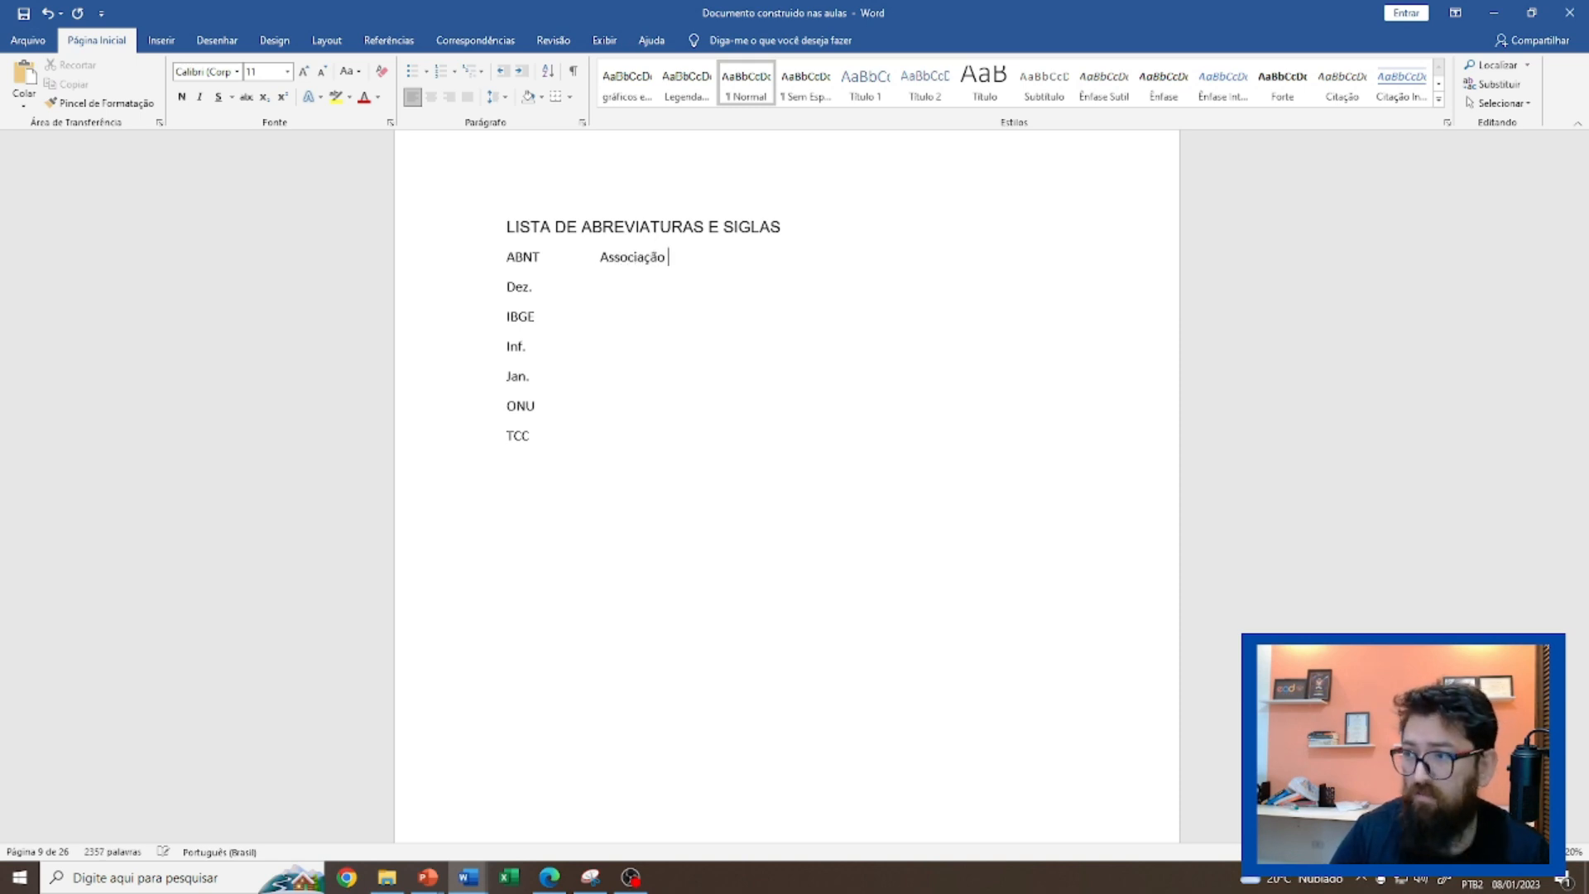
text(Brasilei)
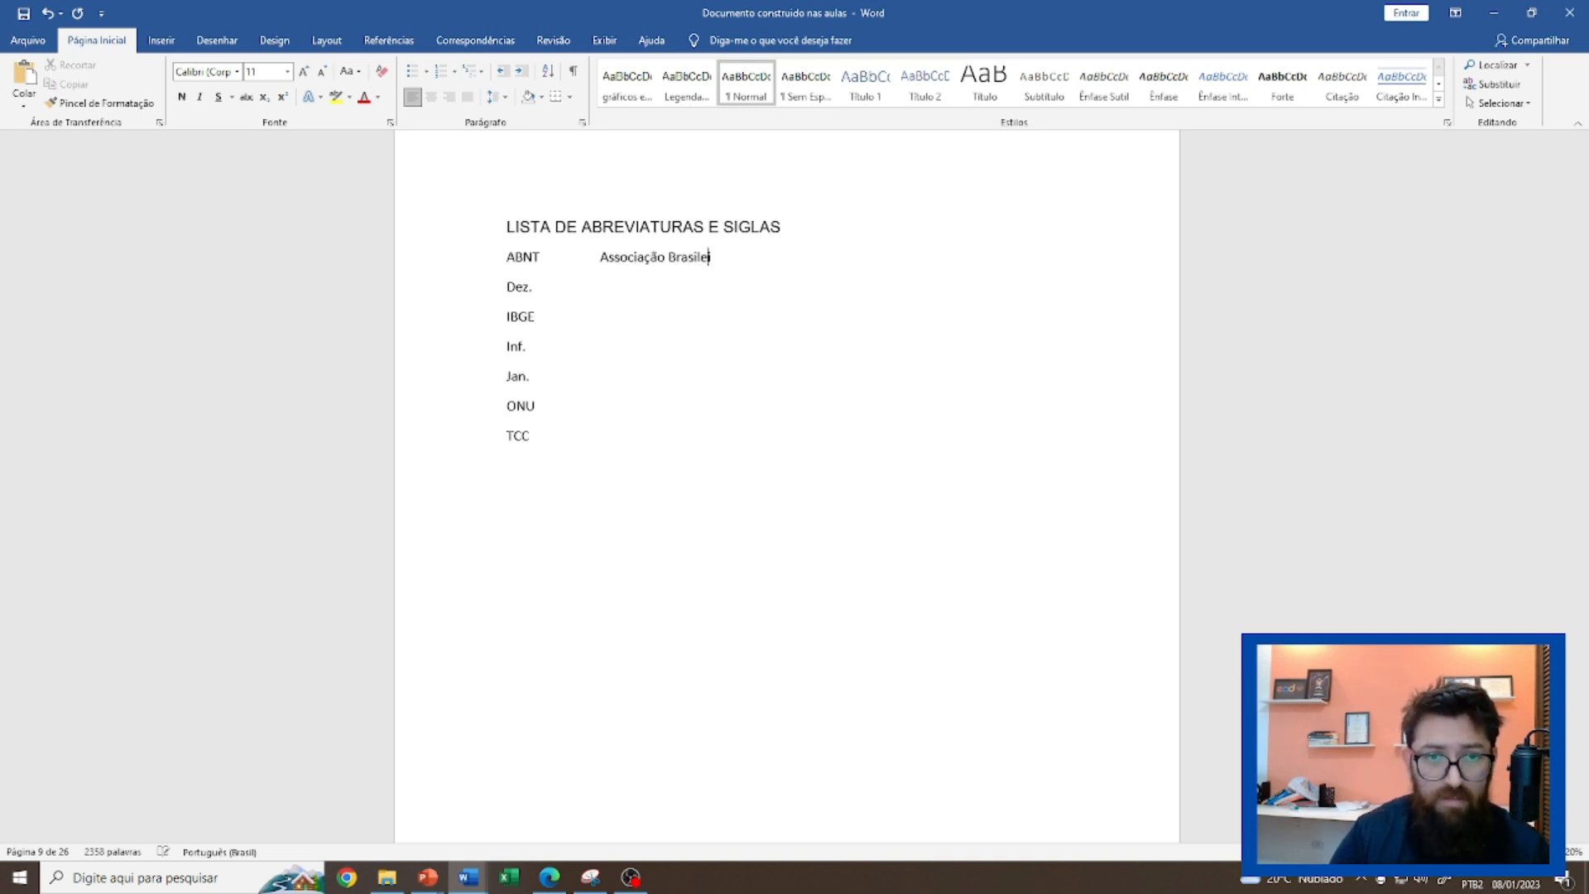
text(ra de Normar)
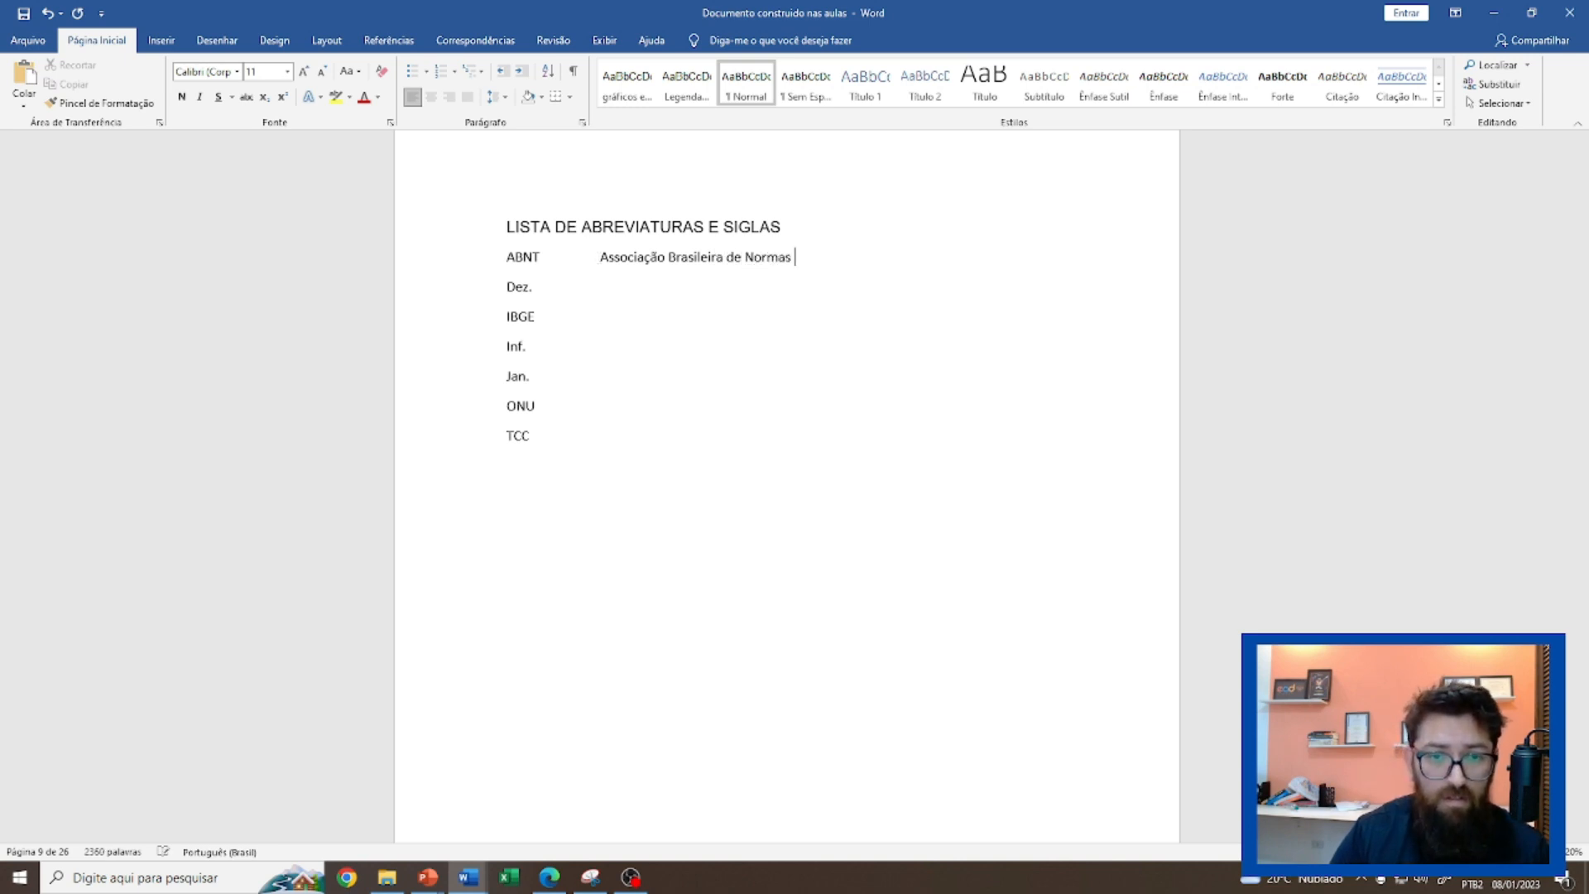
text(Técnicas)
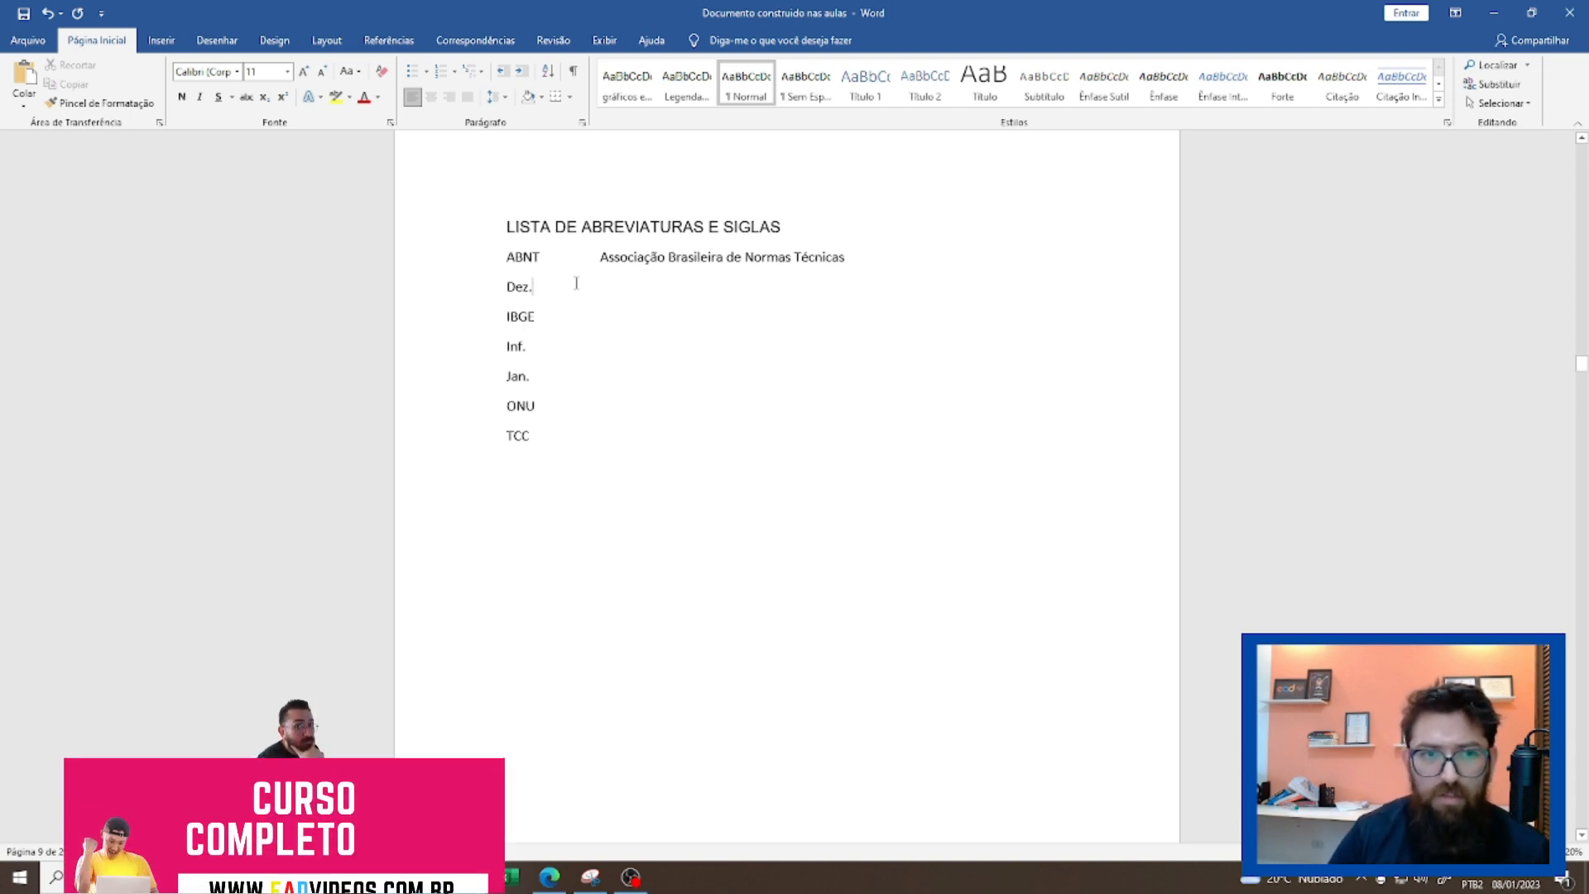
Add the meaning "Dezembro" beside "Dez.", aligned with the full name above by a tab.
click(576, 283)
key(Tab)
text(Dezembro)
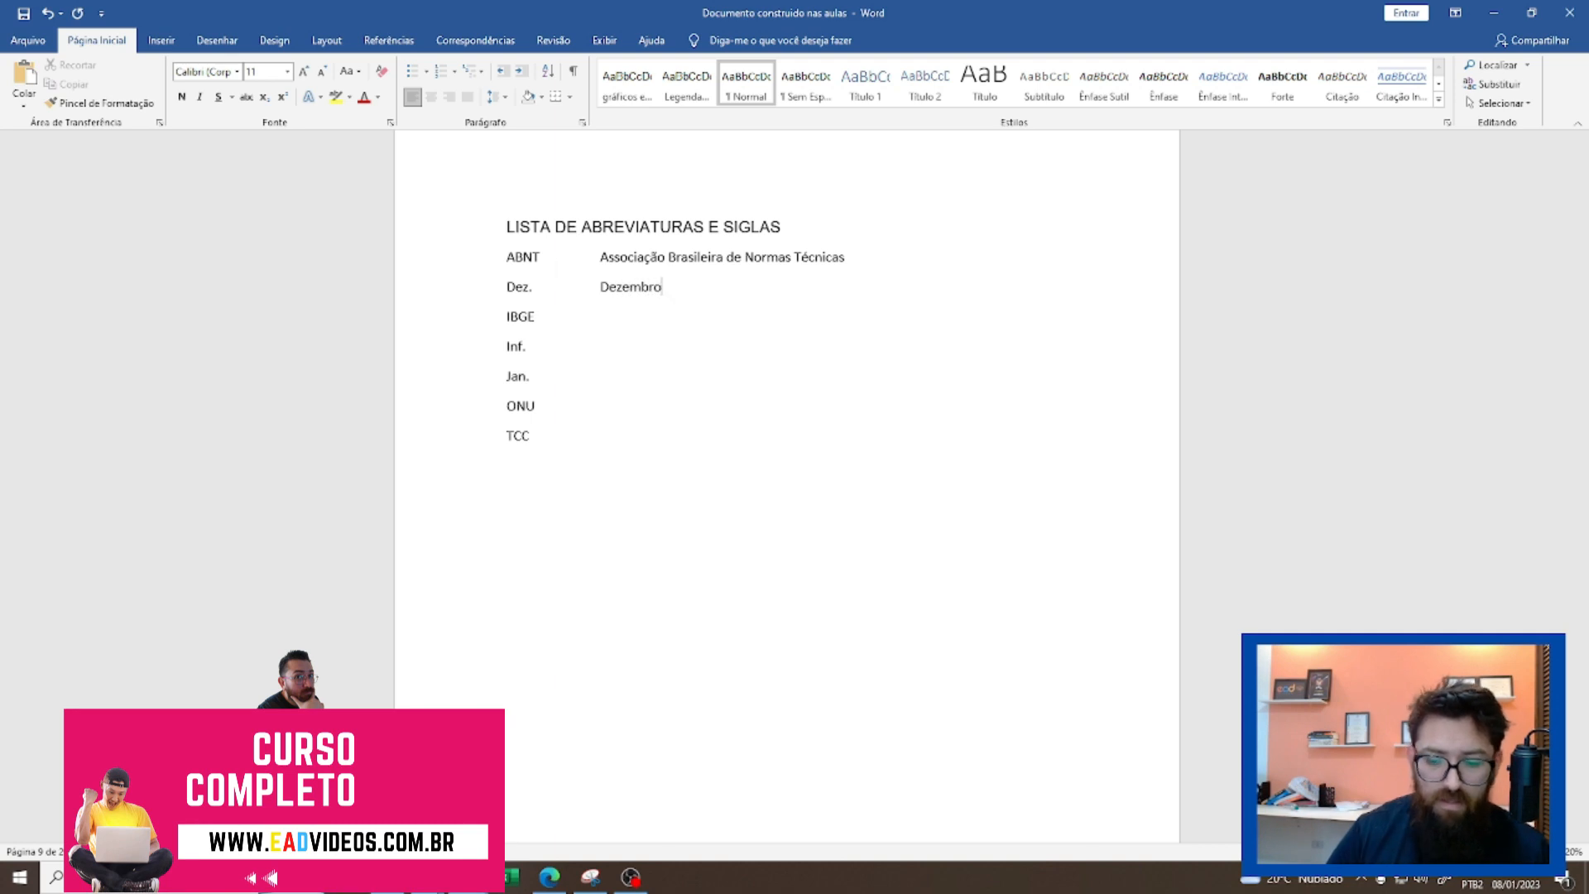
Add the full name "Instituto Brasileiro de Geografia e Estatística" beside IBGE, aligned with the meanings above by a tab.
key(Tab)
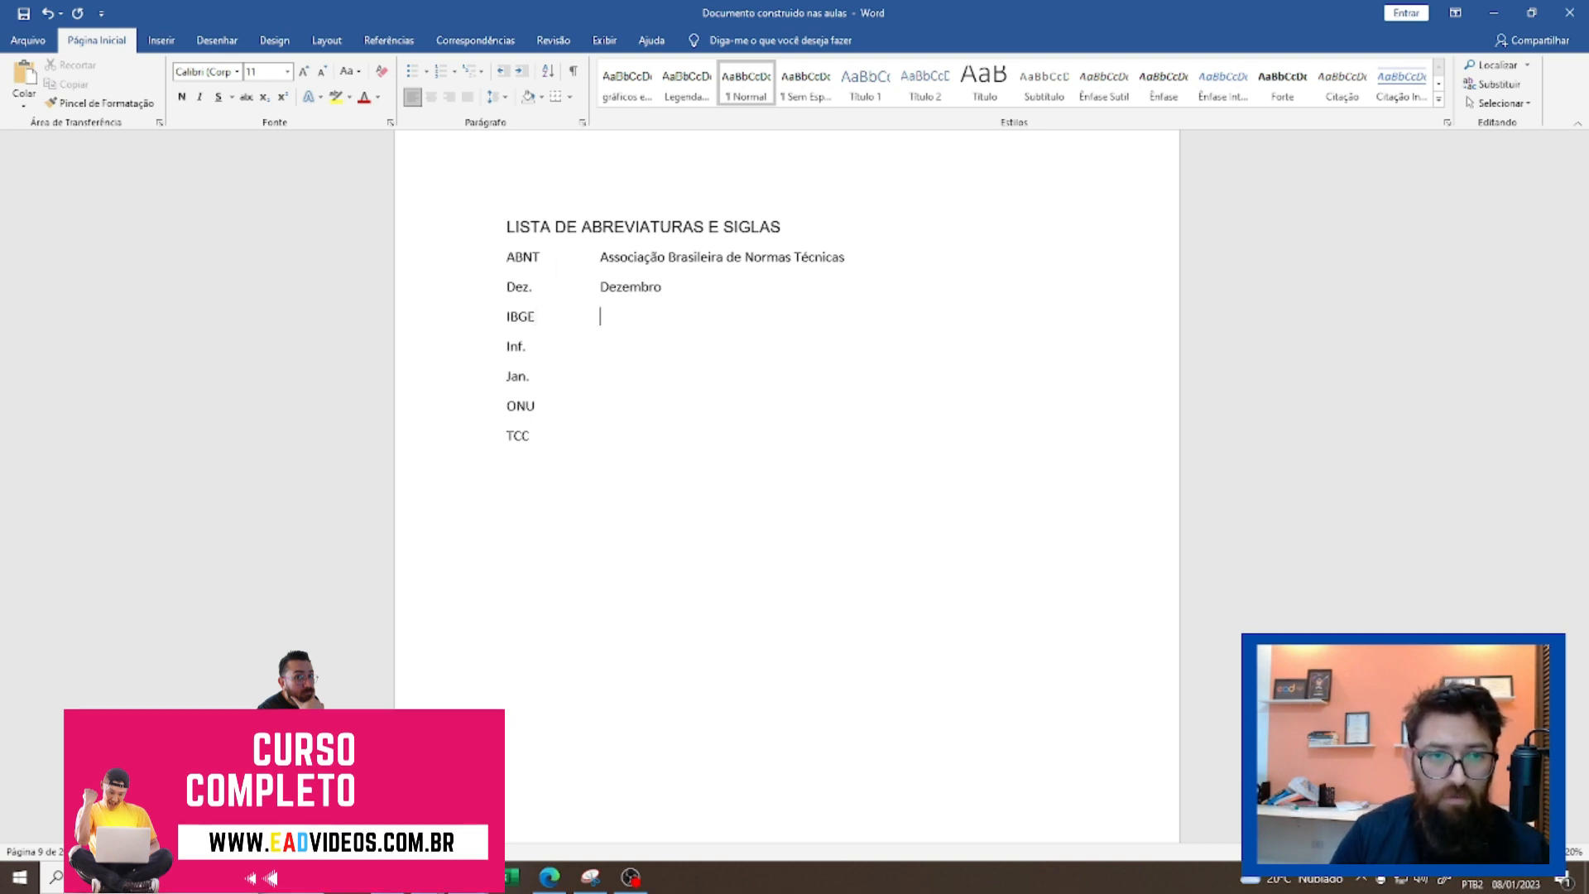
text(Institu)
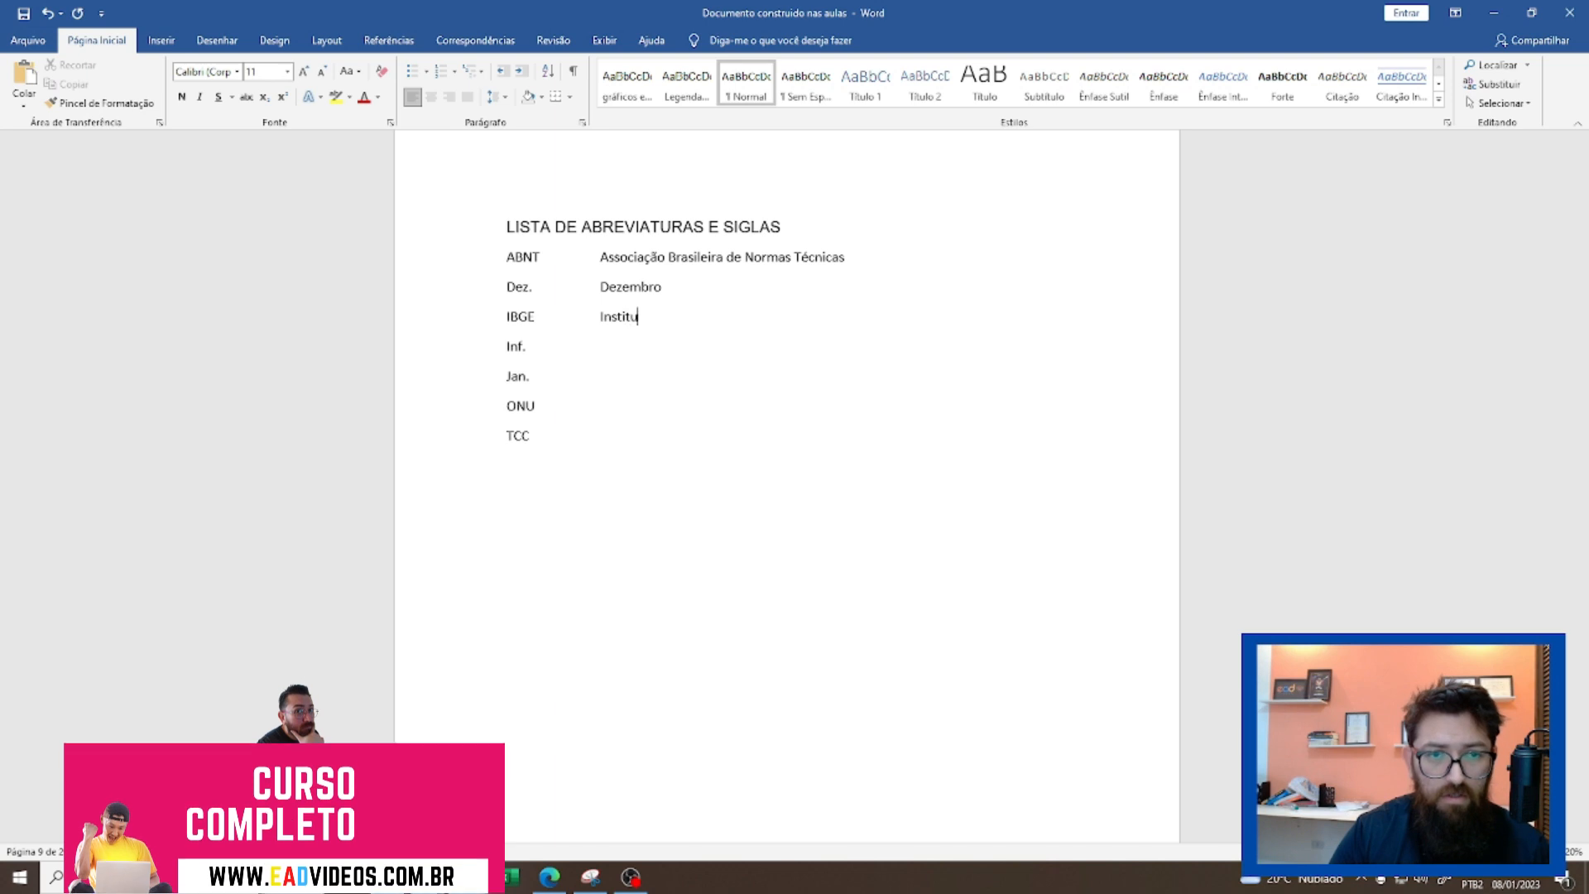
text(to )
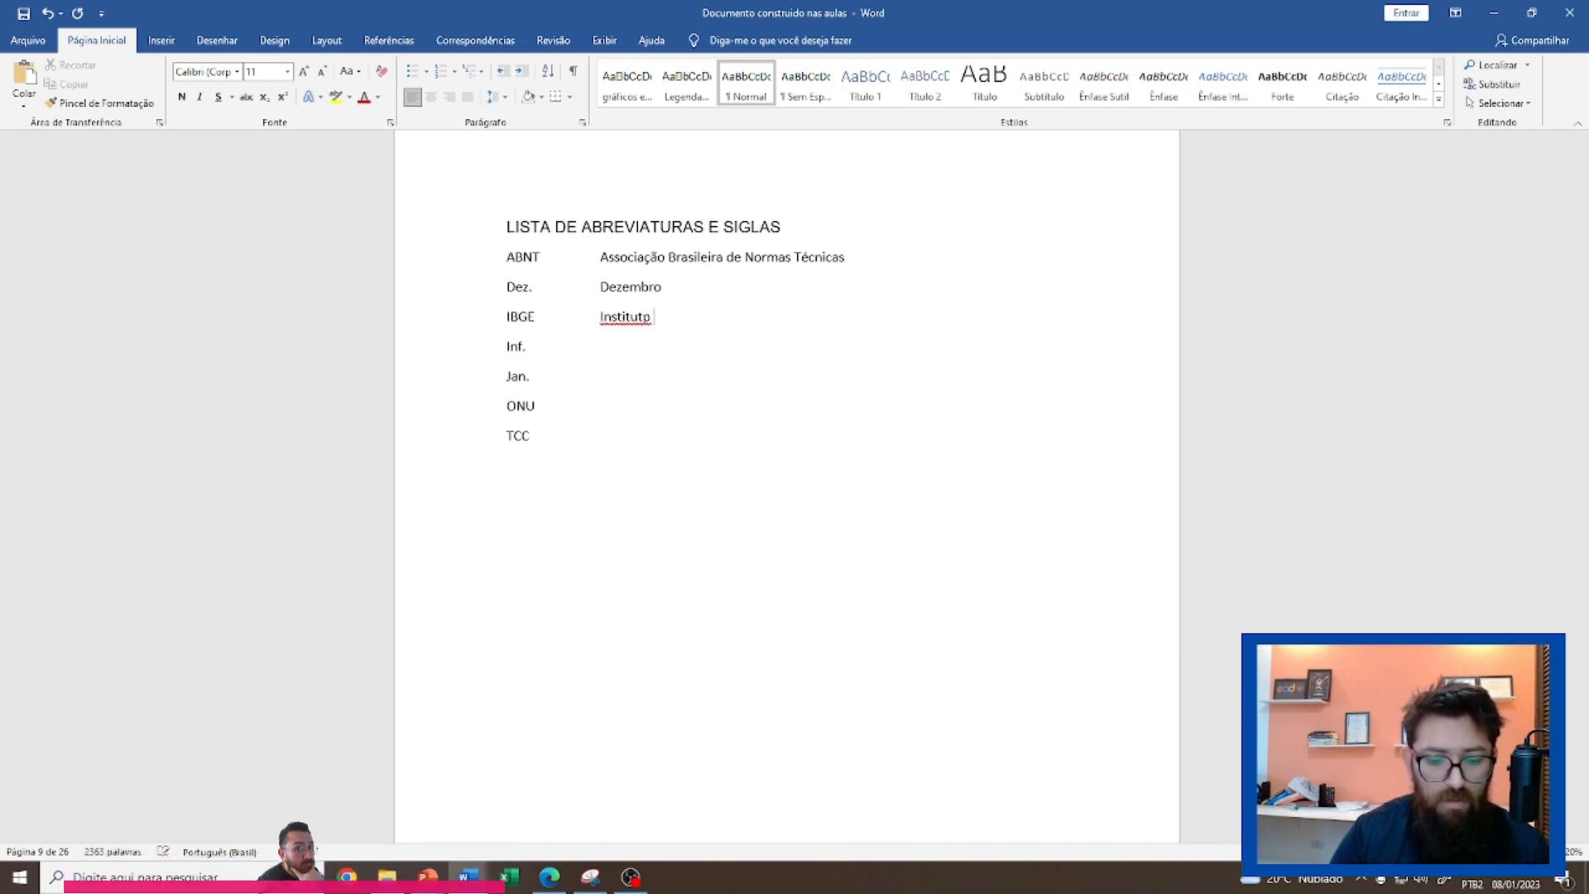
text(Bras)
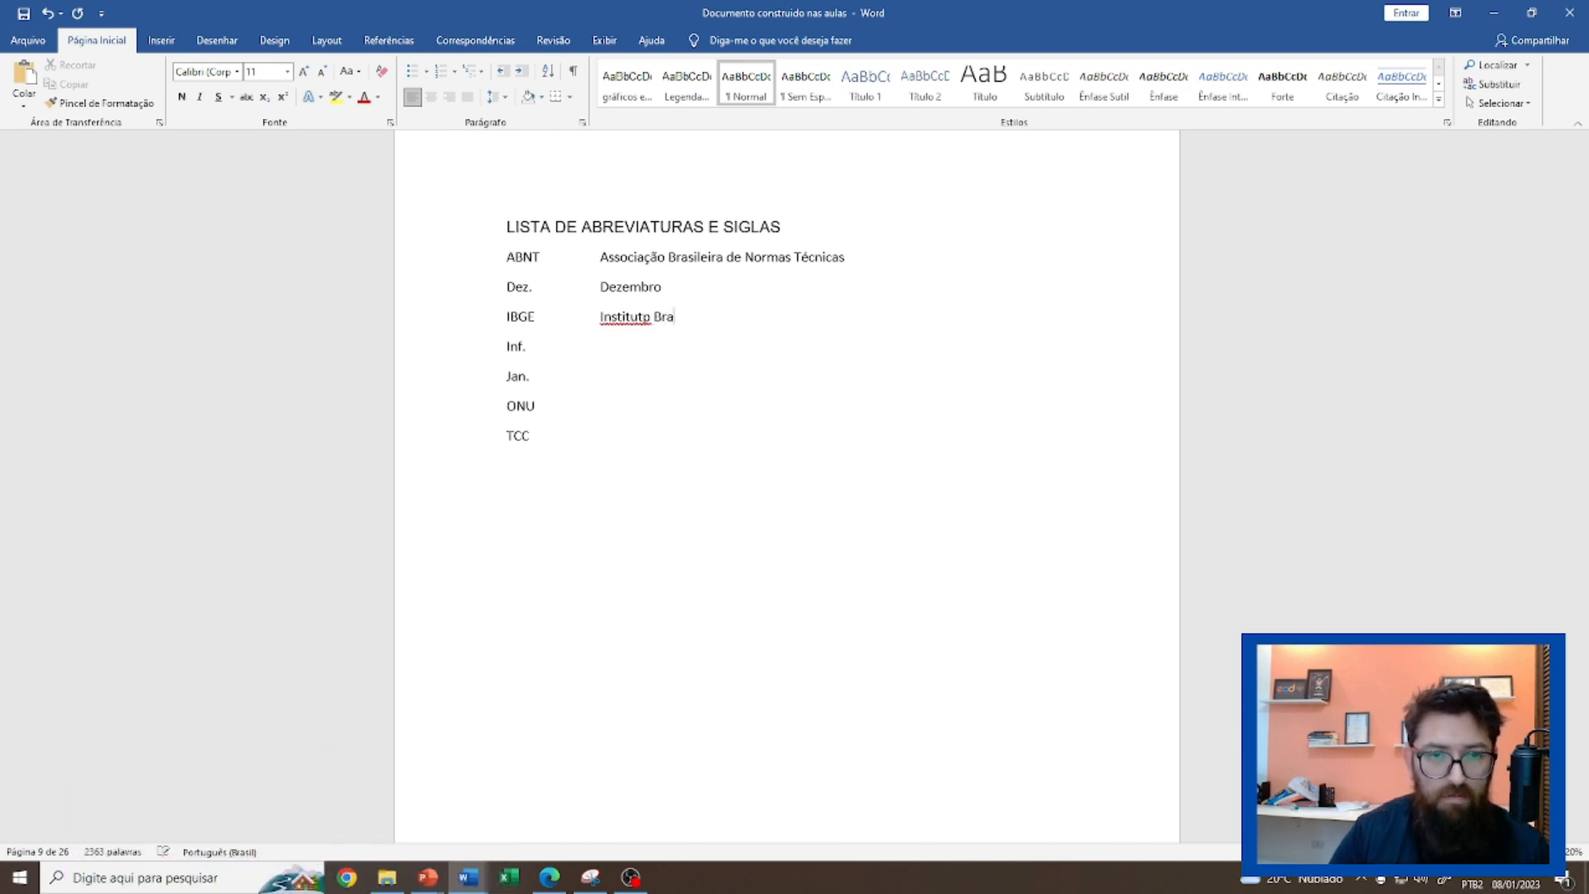
key(BackSpace)
key(BackSpace)
key(BackSpace)
key(BackSpace)
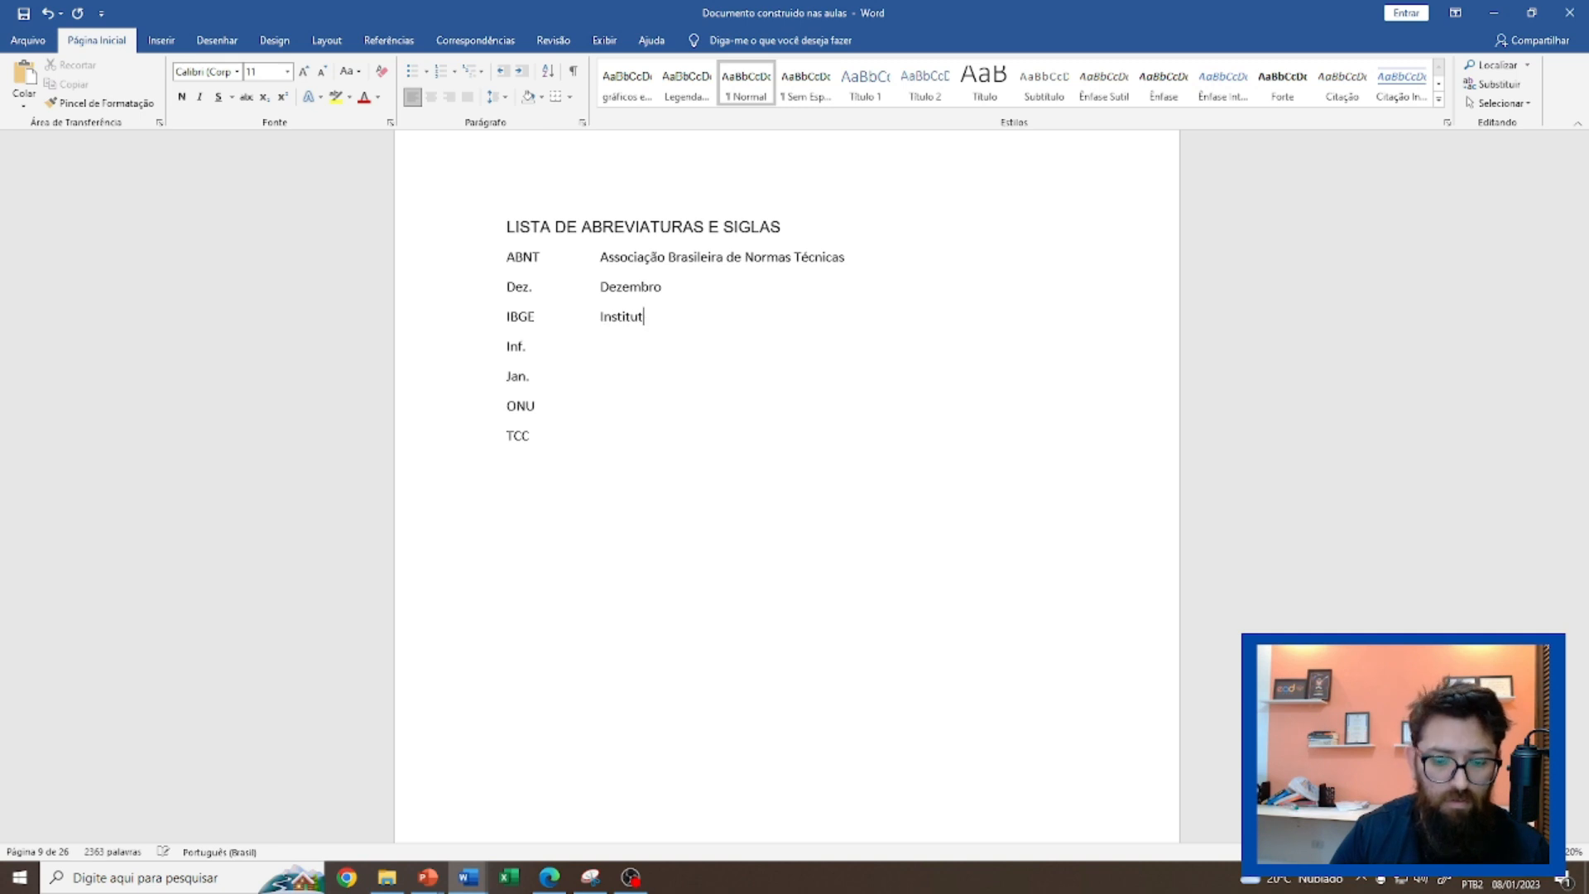
text(Bras)
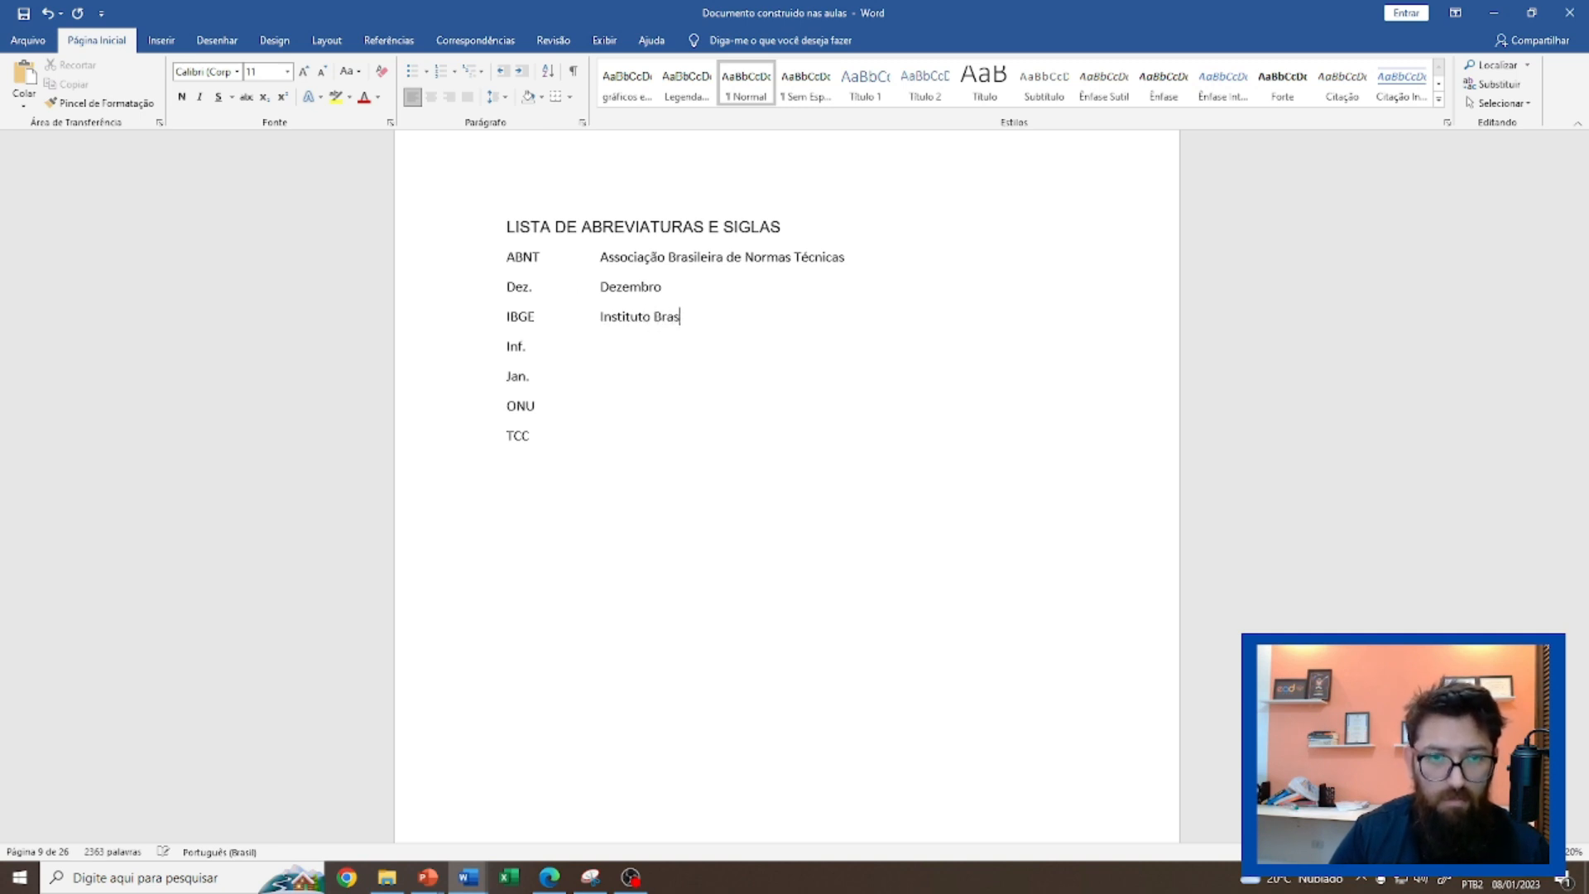
text(ileiro de G)
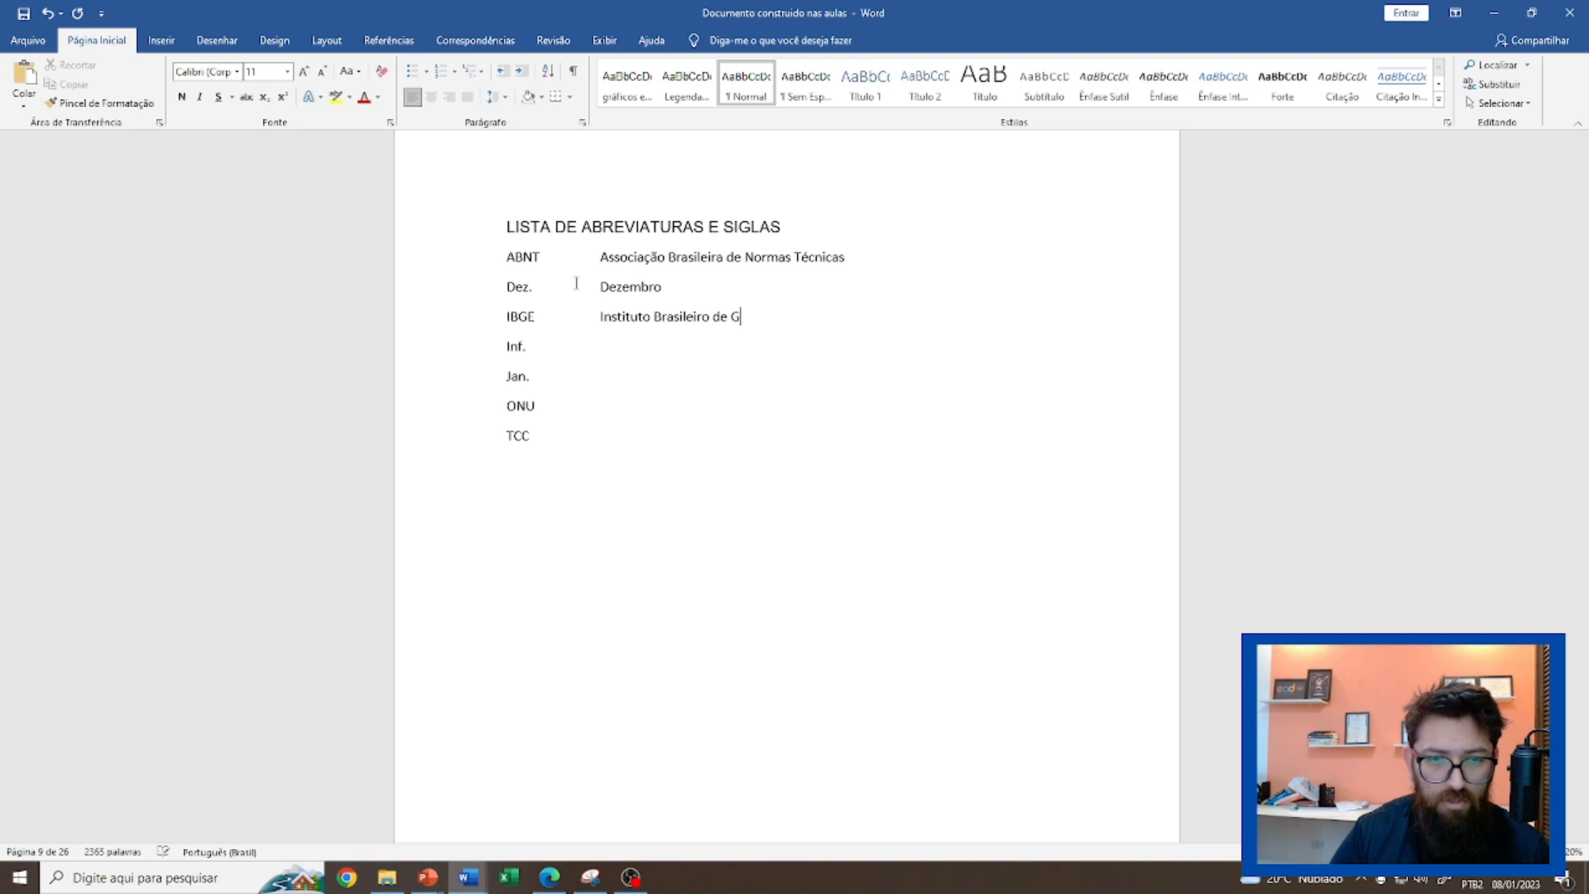
text(eografia e )
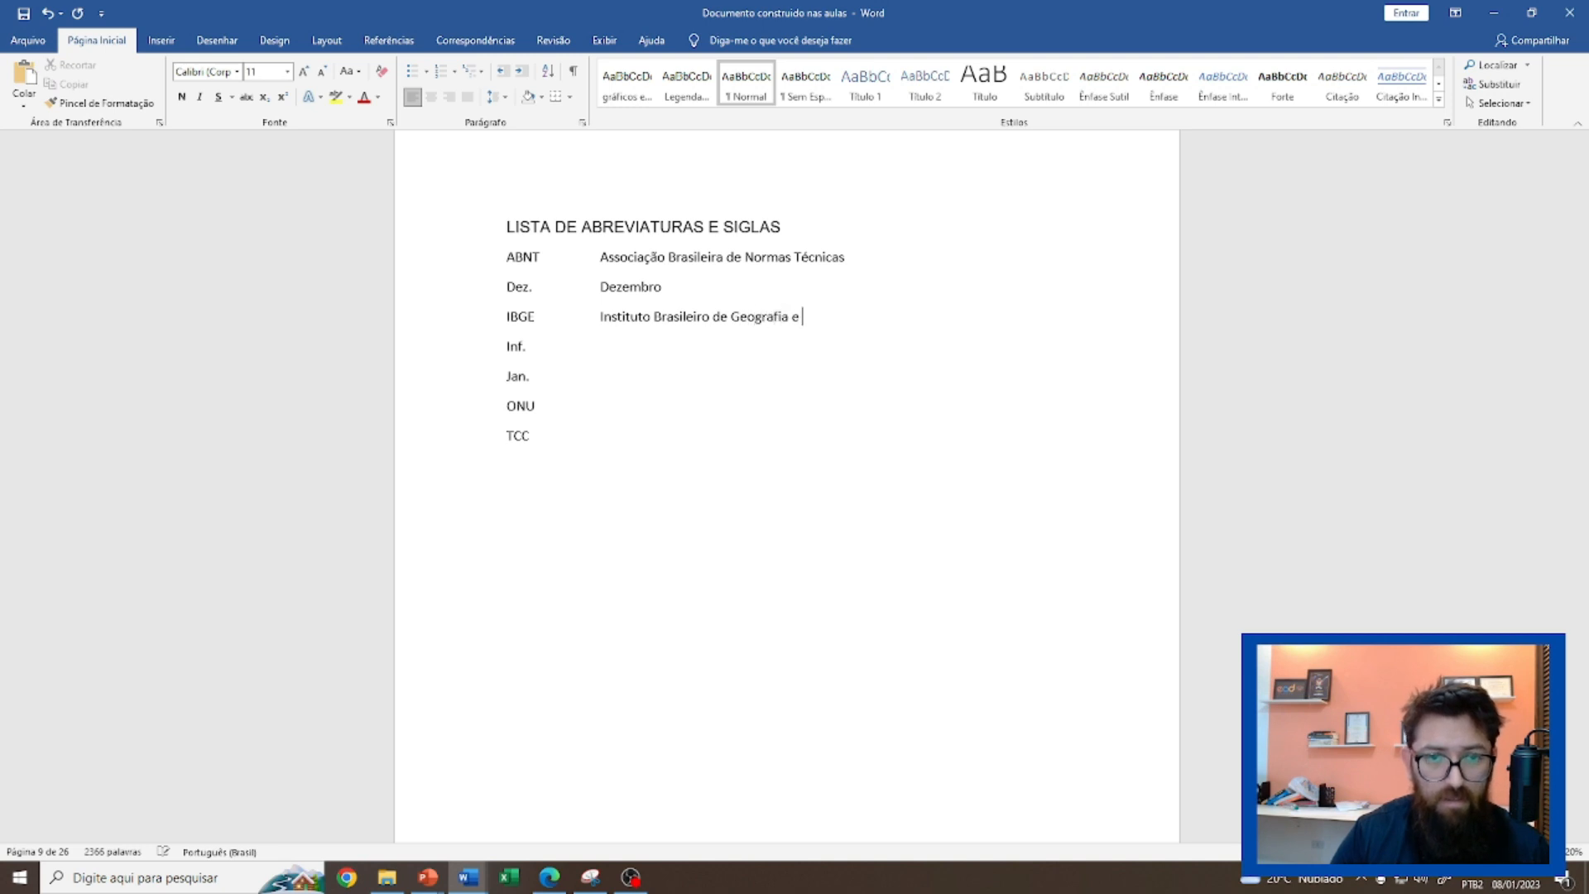
text(Estatistica)
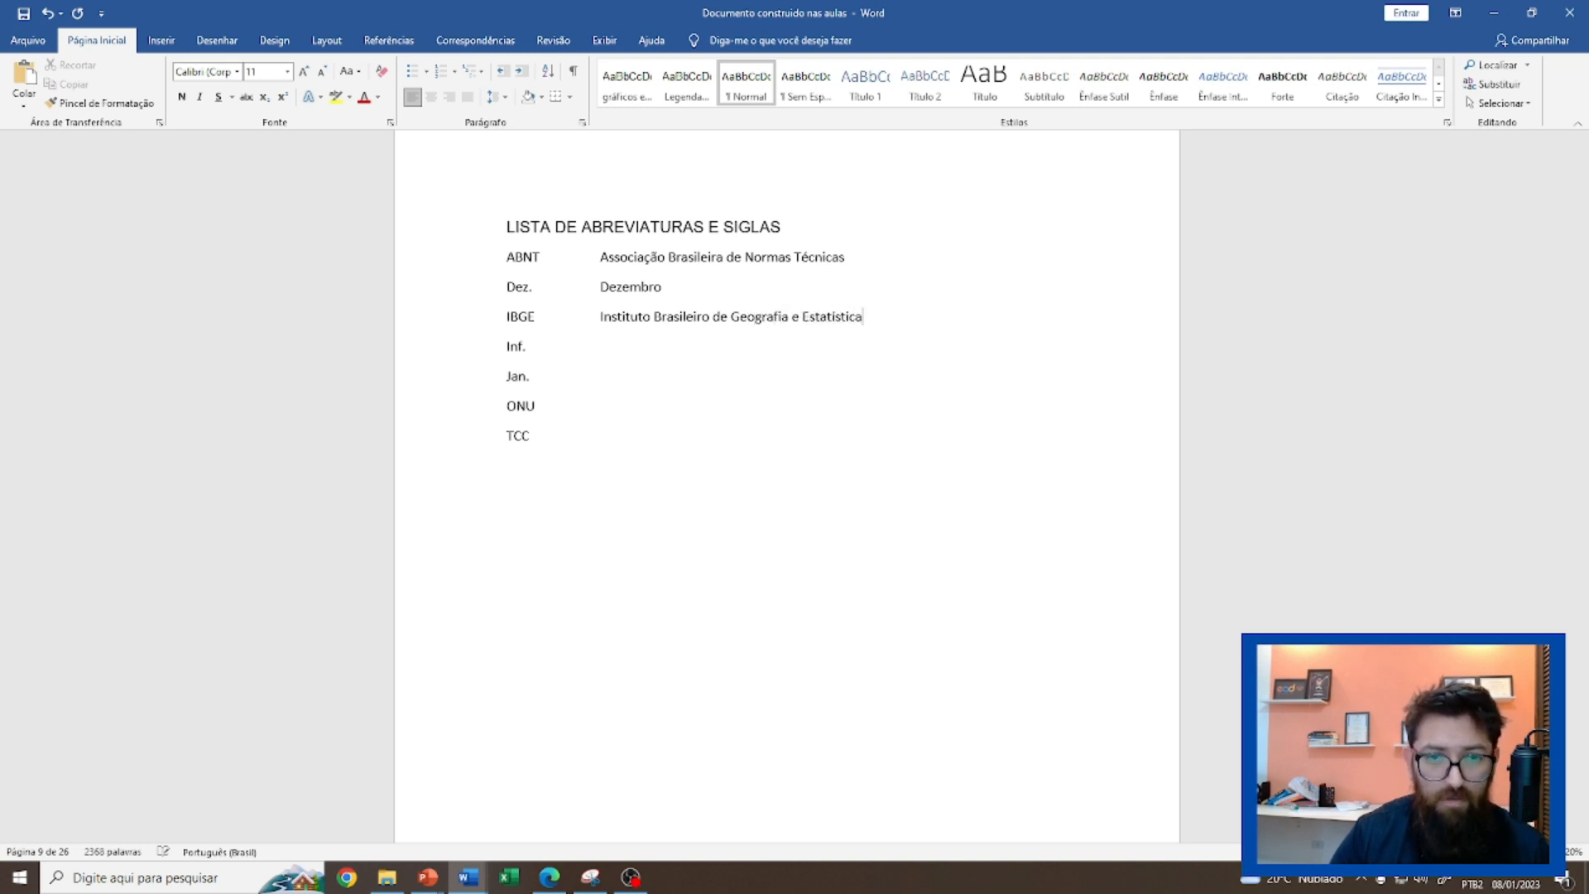
Add the meaning "Informação" beside "Inf.", in singular form and tab-aligned with the meanings above.
key(Down)
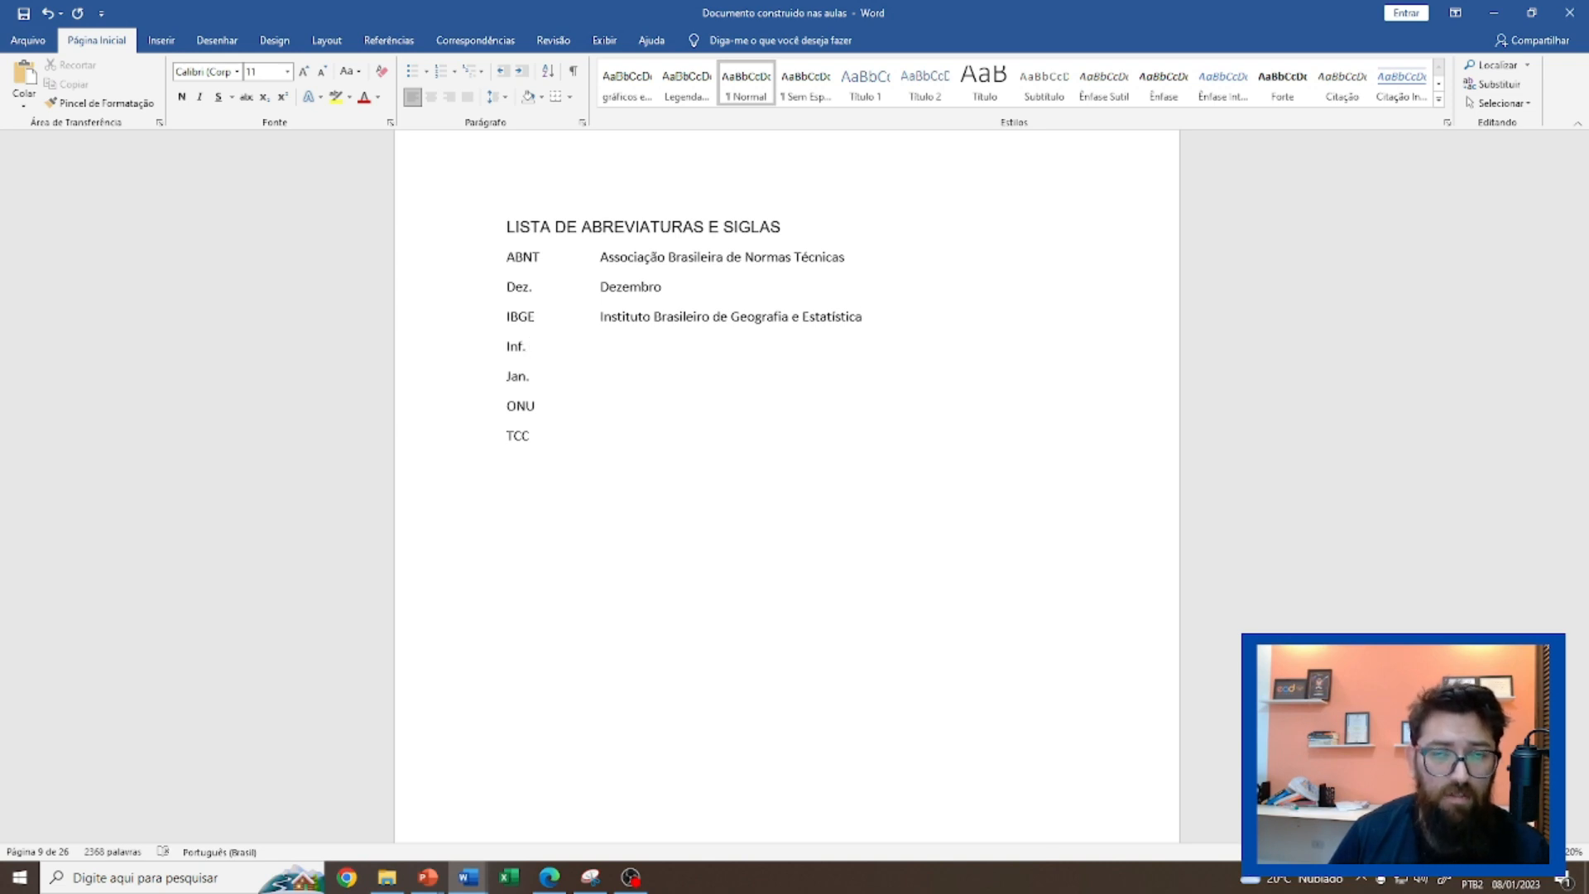
key(Tab)
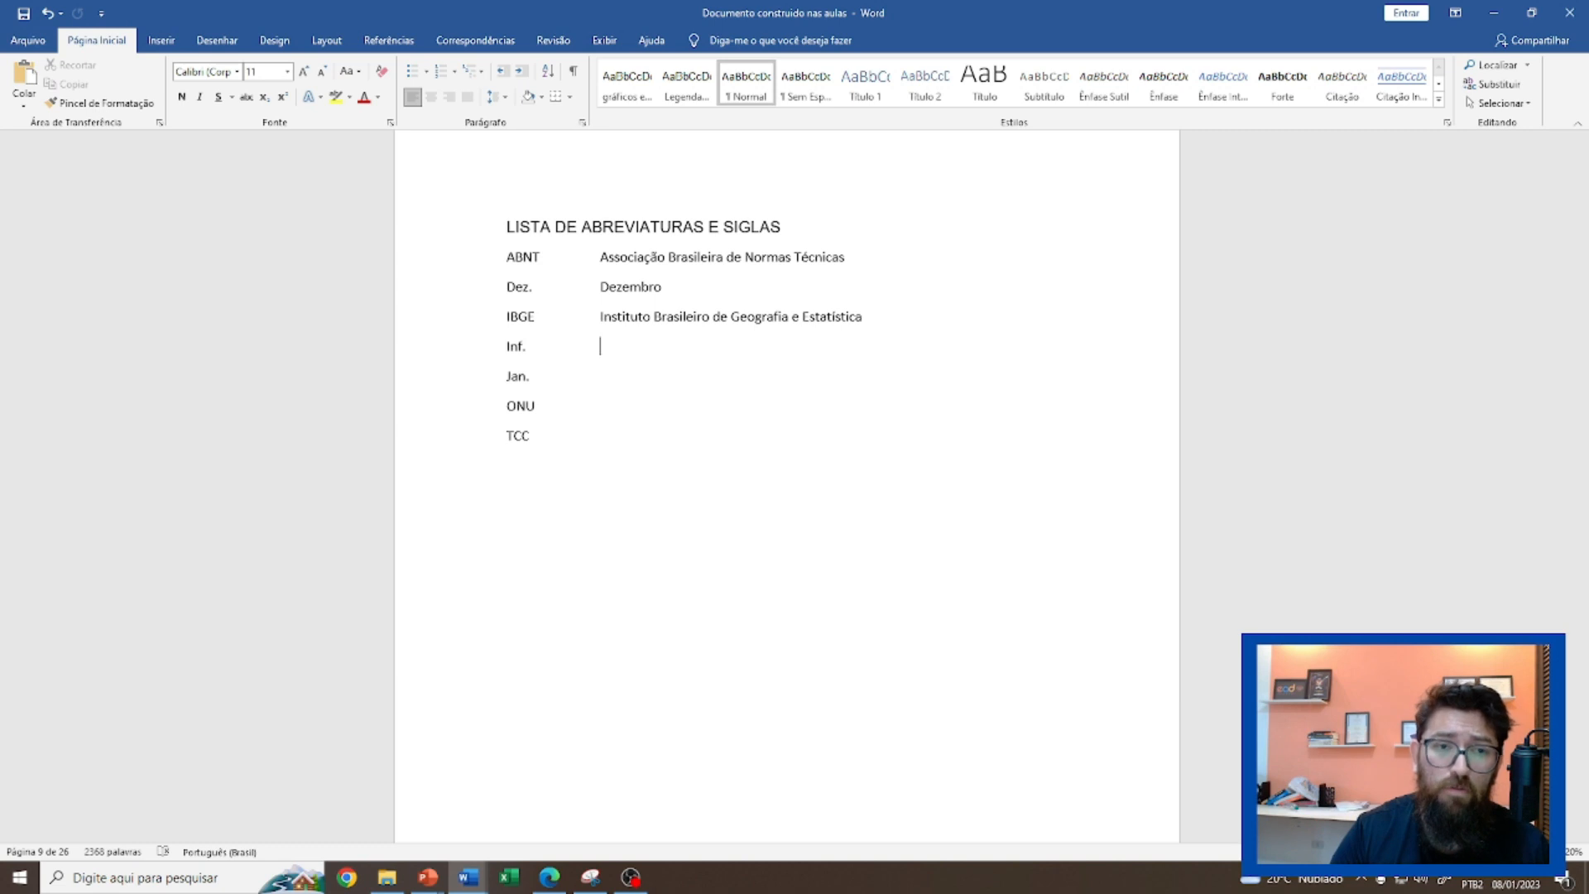
text(Informações)
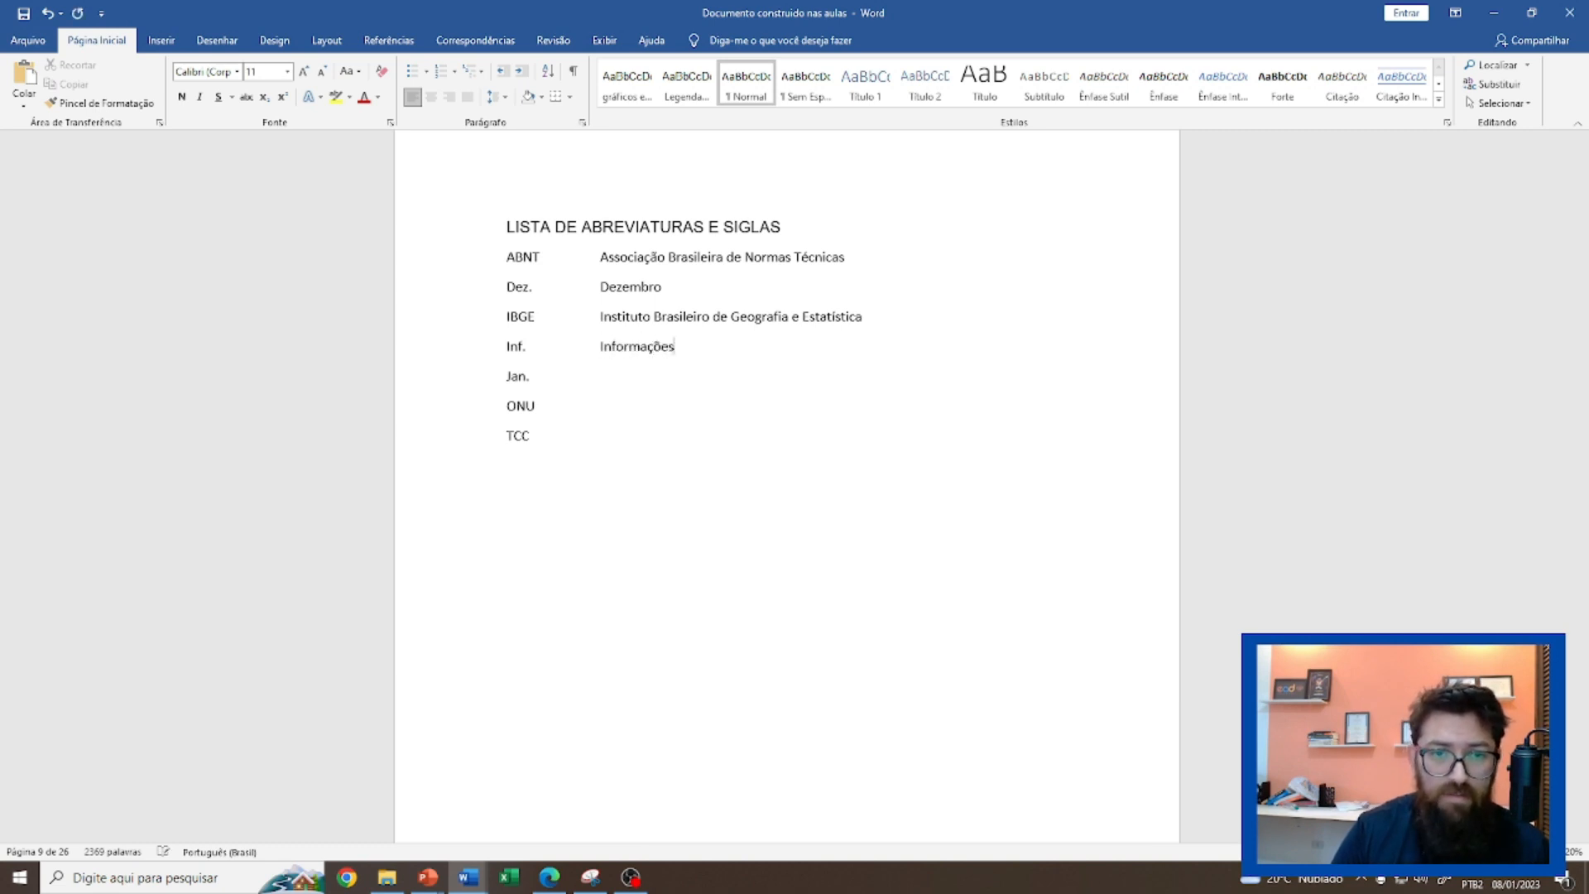
key(BackSpace)
key(BackSpace)
key(BackSpace)
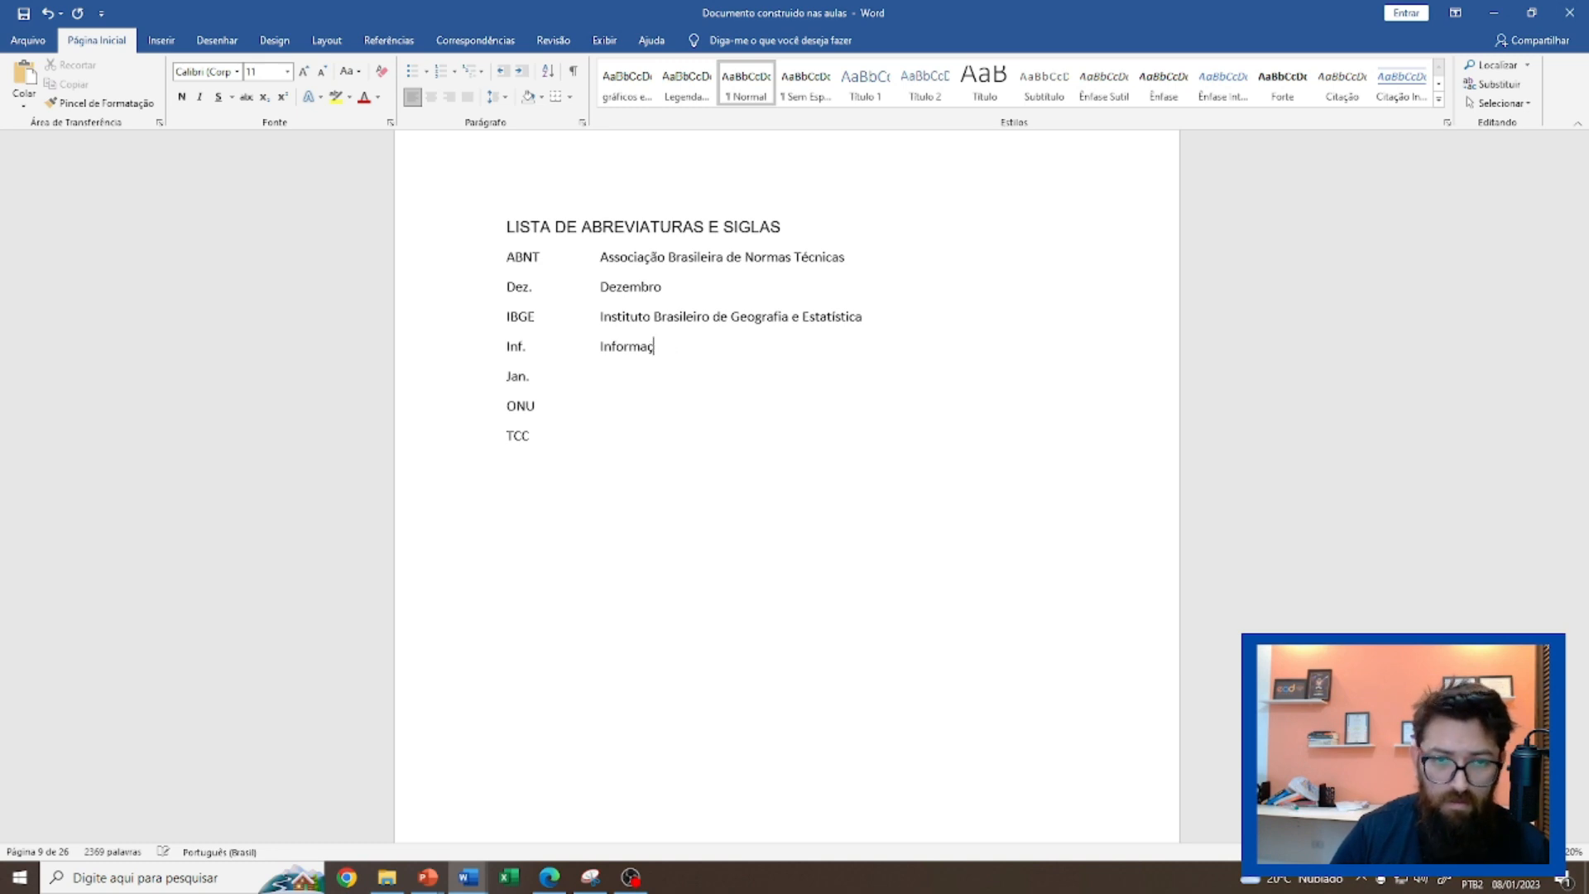
text(ão)
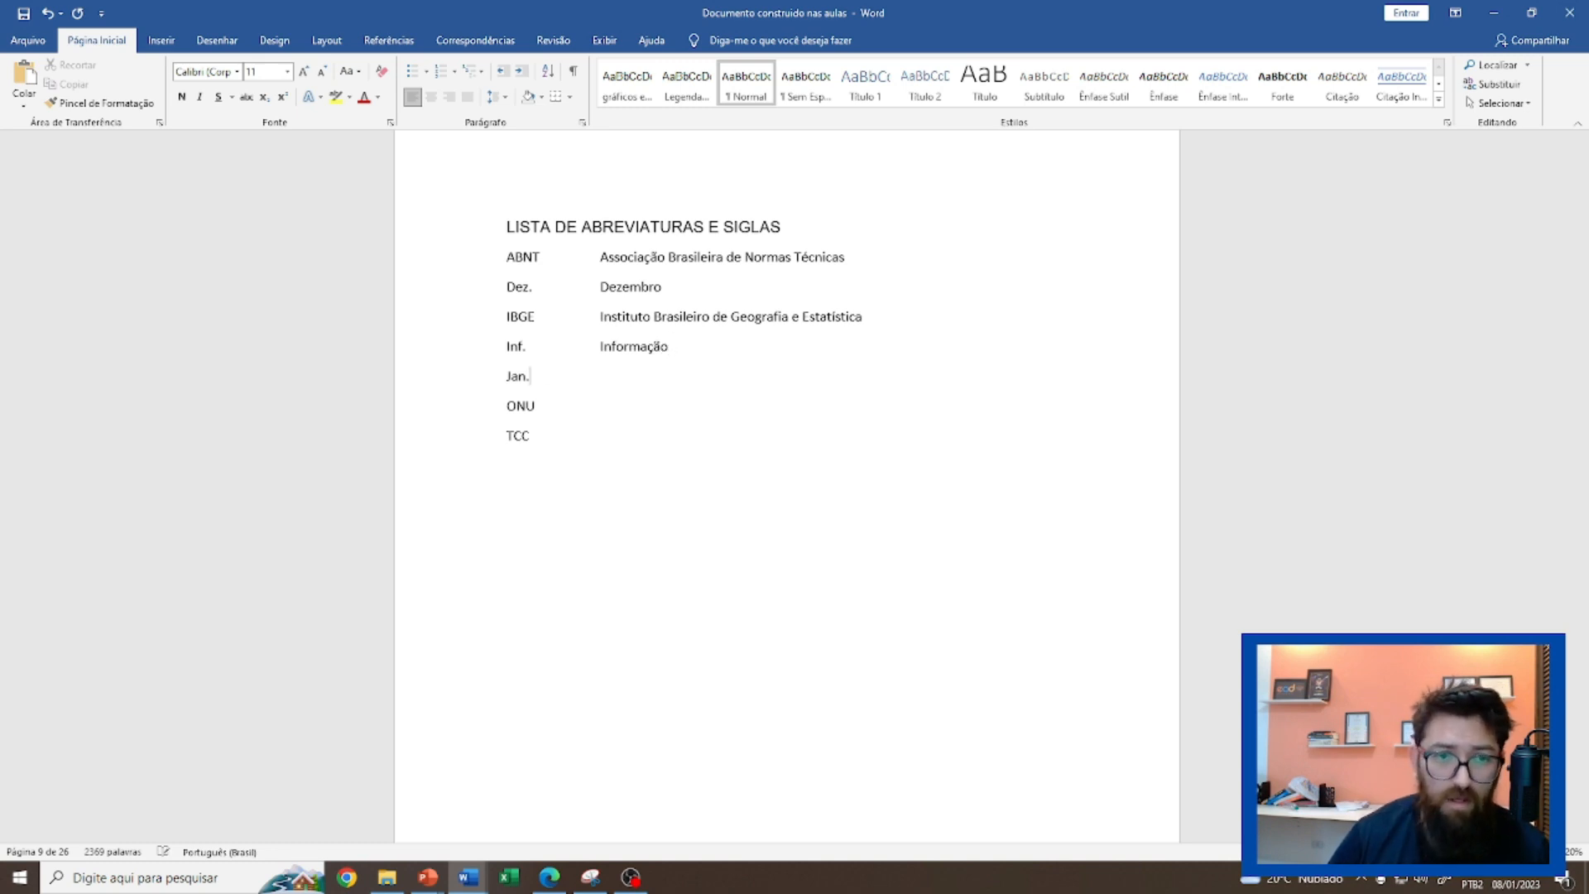
Add the meaning "Janeiro" beside "Jan.", tab-aligned with the other meanings.
key(Tab)
text(Jan)
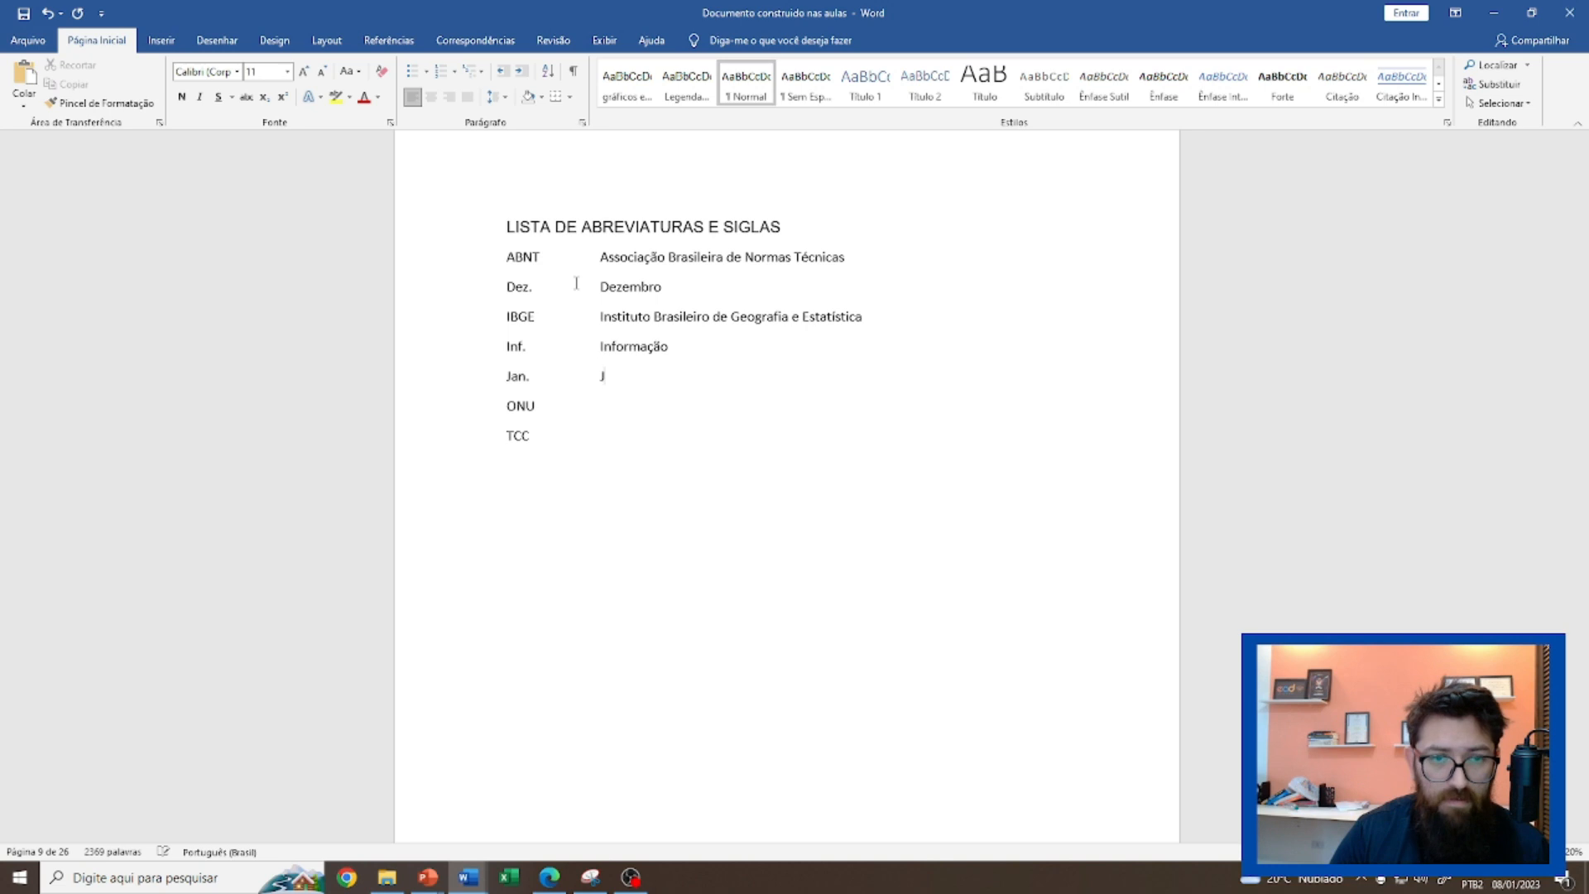
text(eiro)
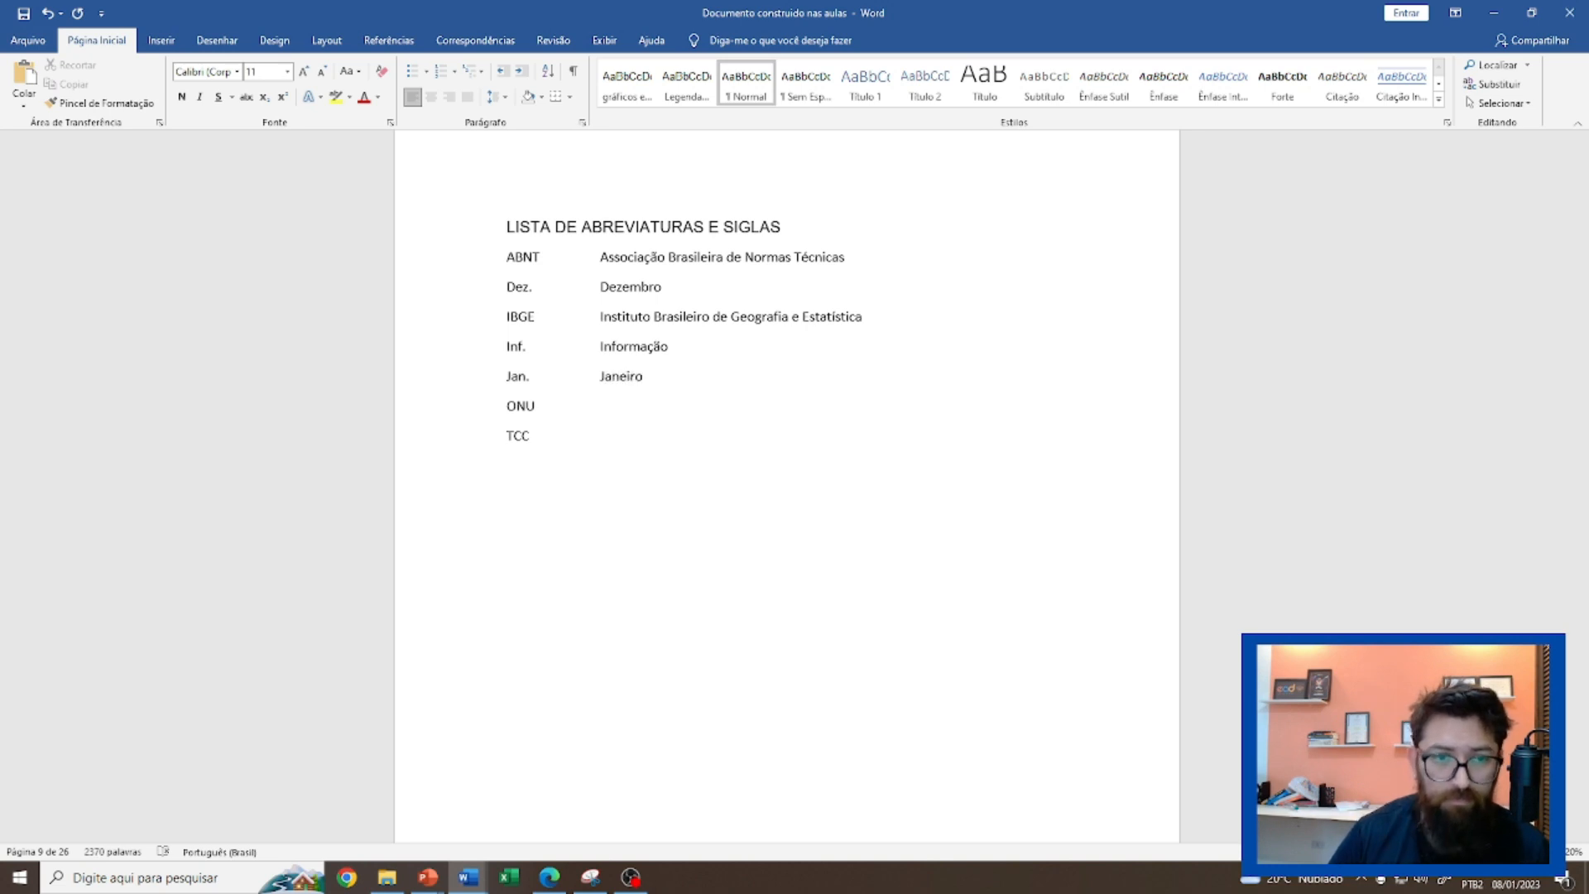
Add the full name "Organização das Nações Unidas" beside ONU, tab-aligned with the other meanings.
click(640, 406)
key(Tab)
text(Organiz)
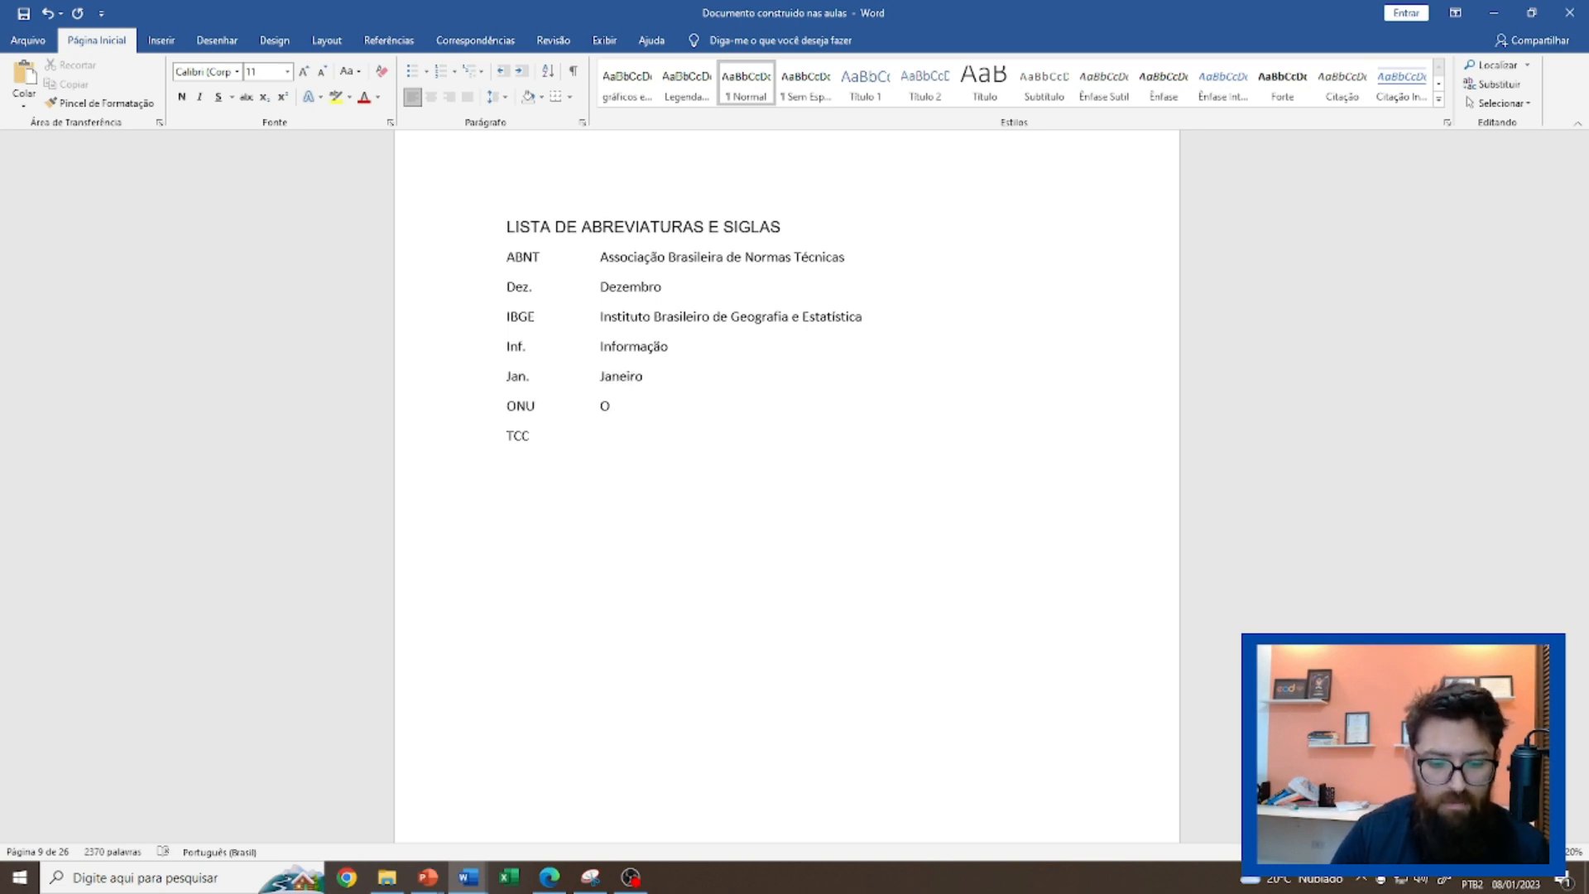
text(açã)
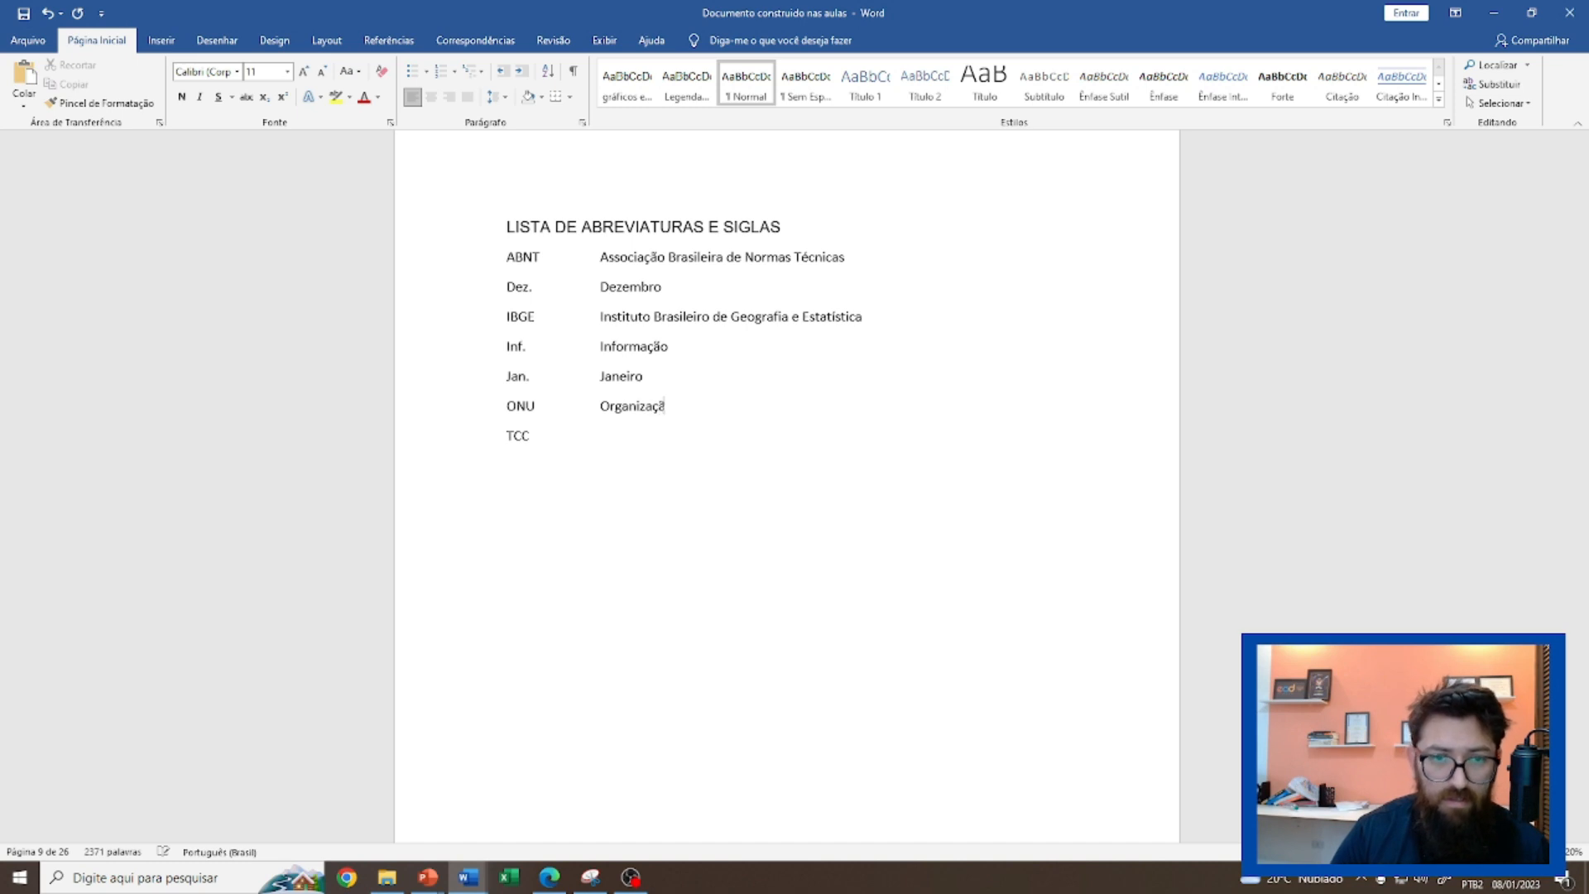
text(o das Nações)
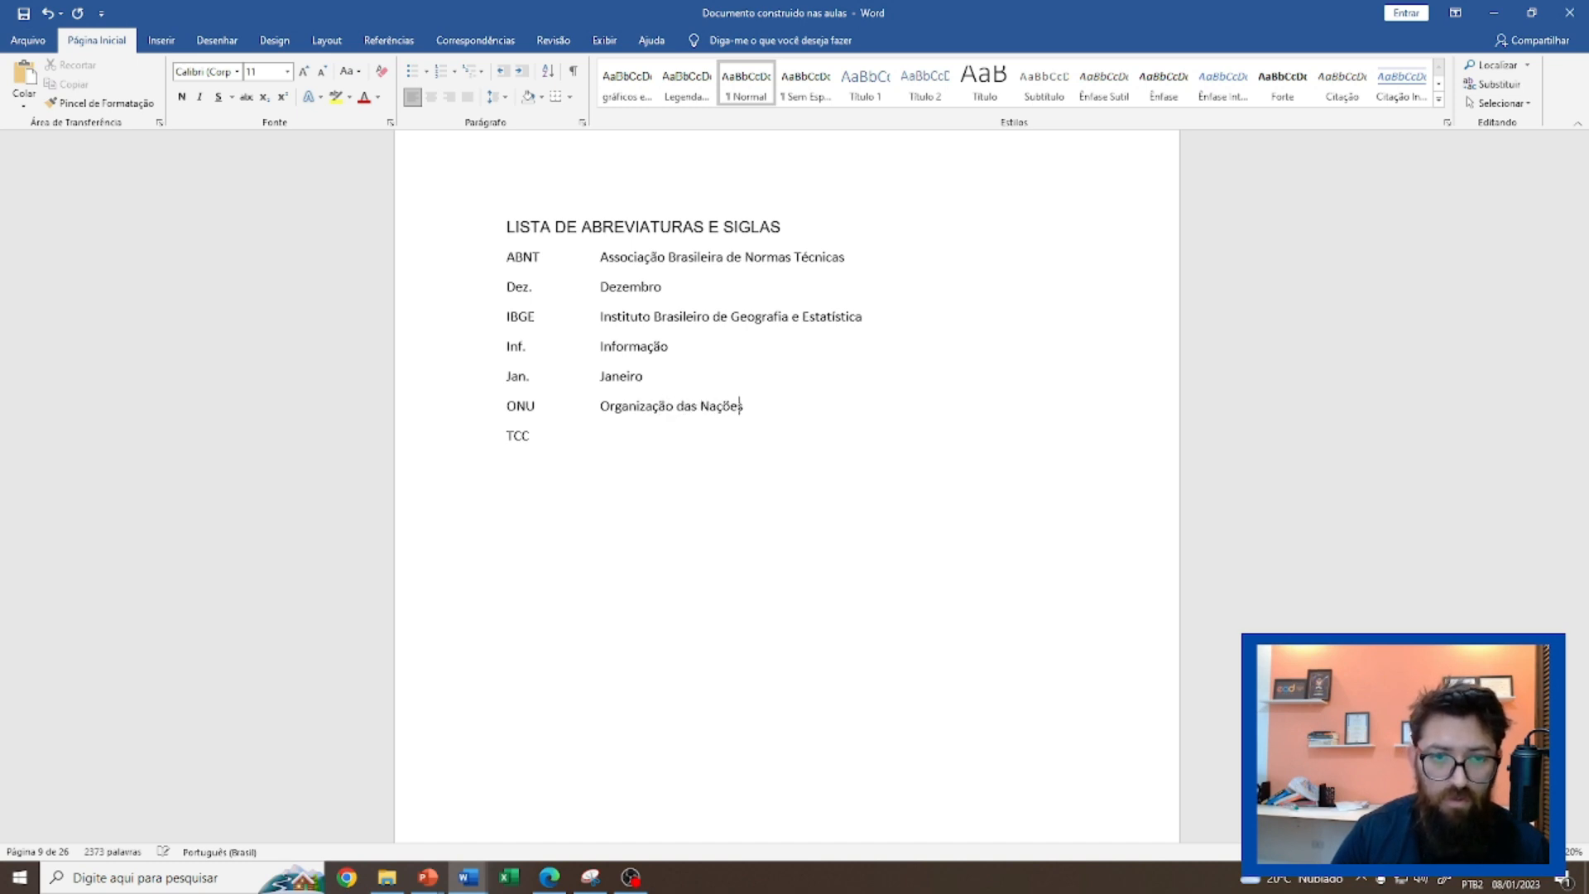
text( Unidas)
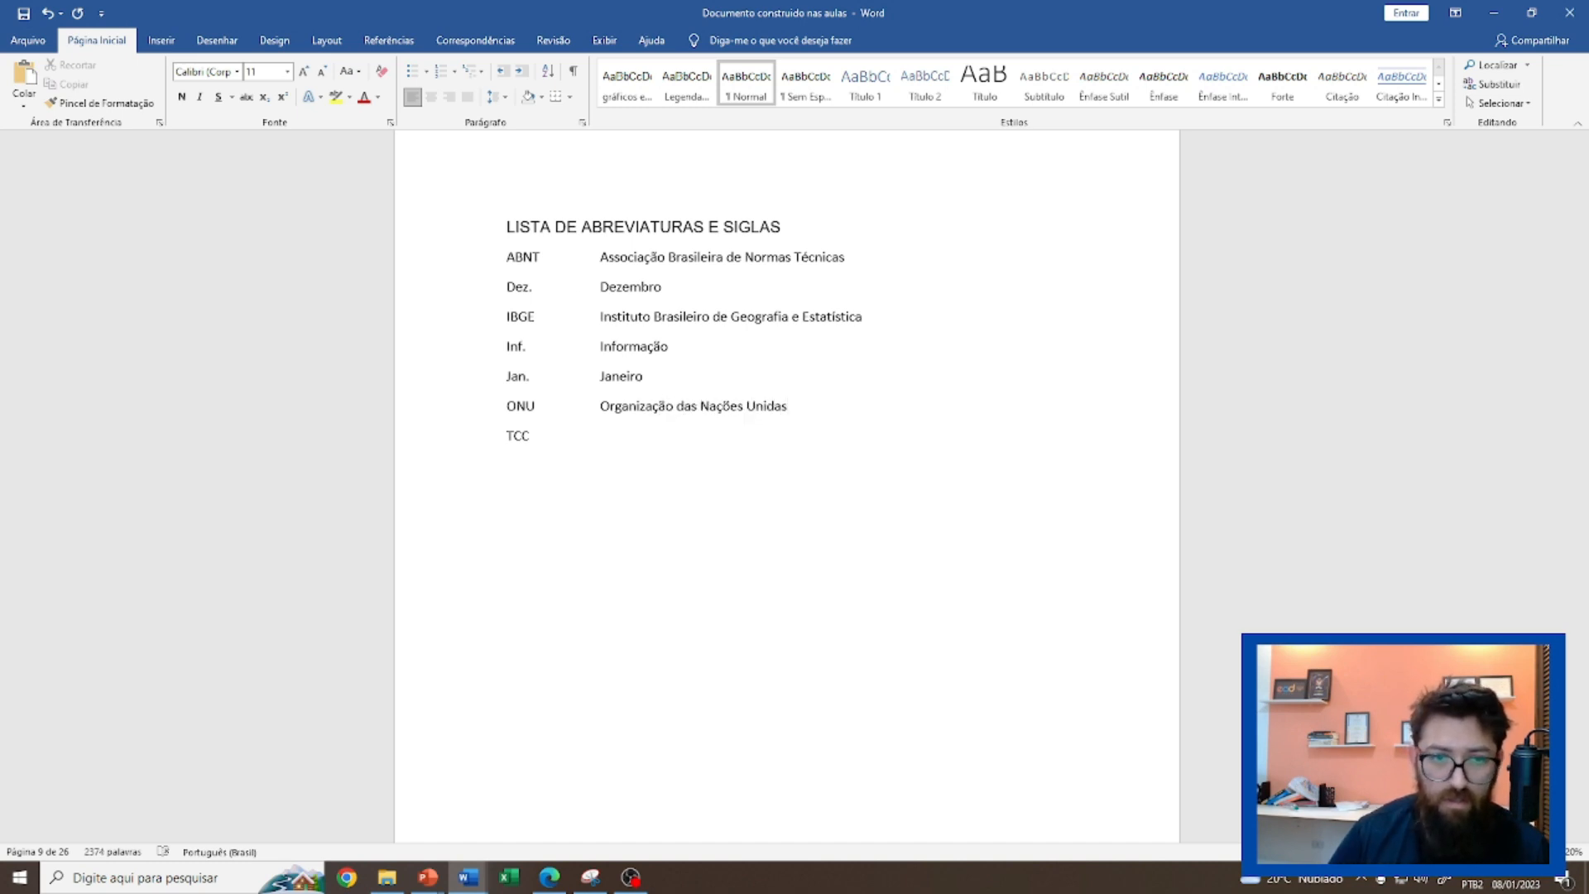
Add the full name "Trabalho de Conclusão de Curso" beside TCC, tab-aligned with the other meanings.
key(Tab)
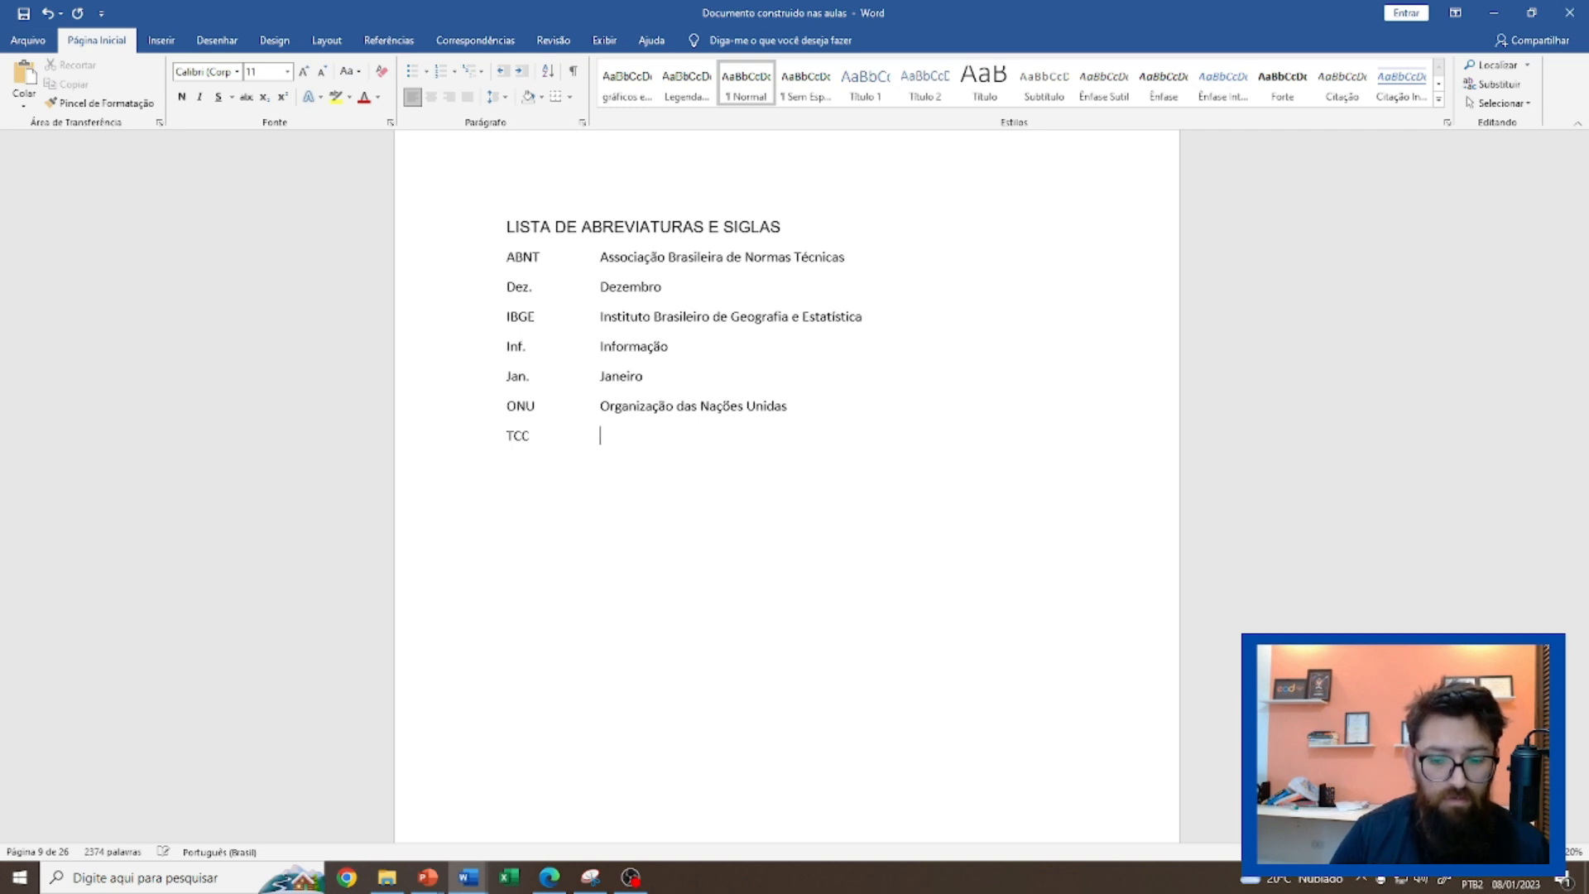
text(Trabalhe)
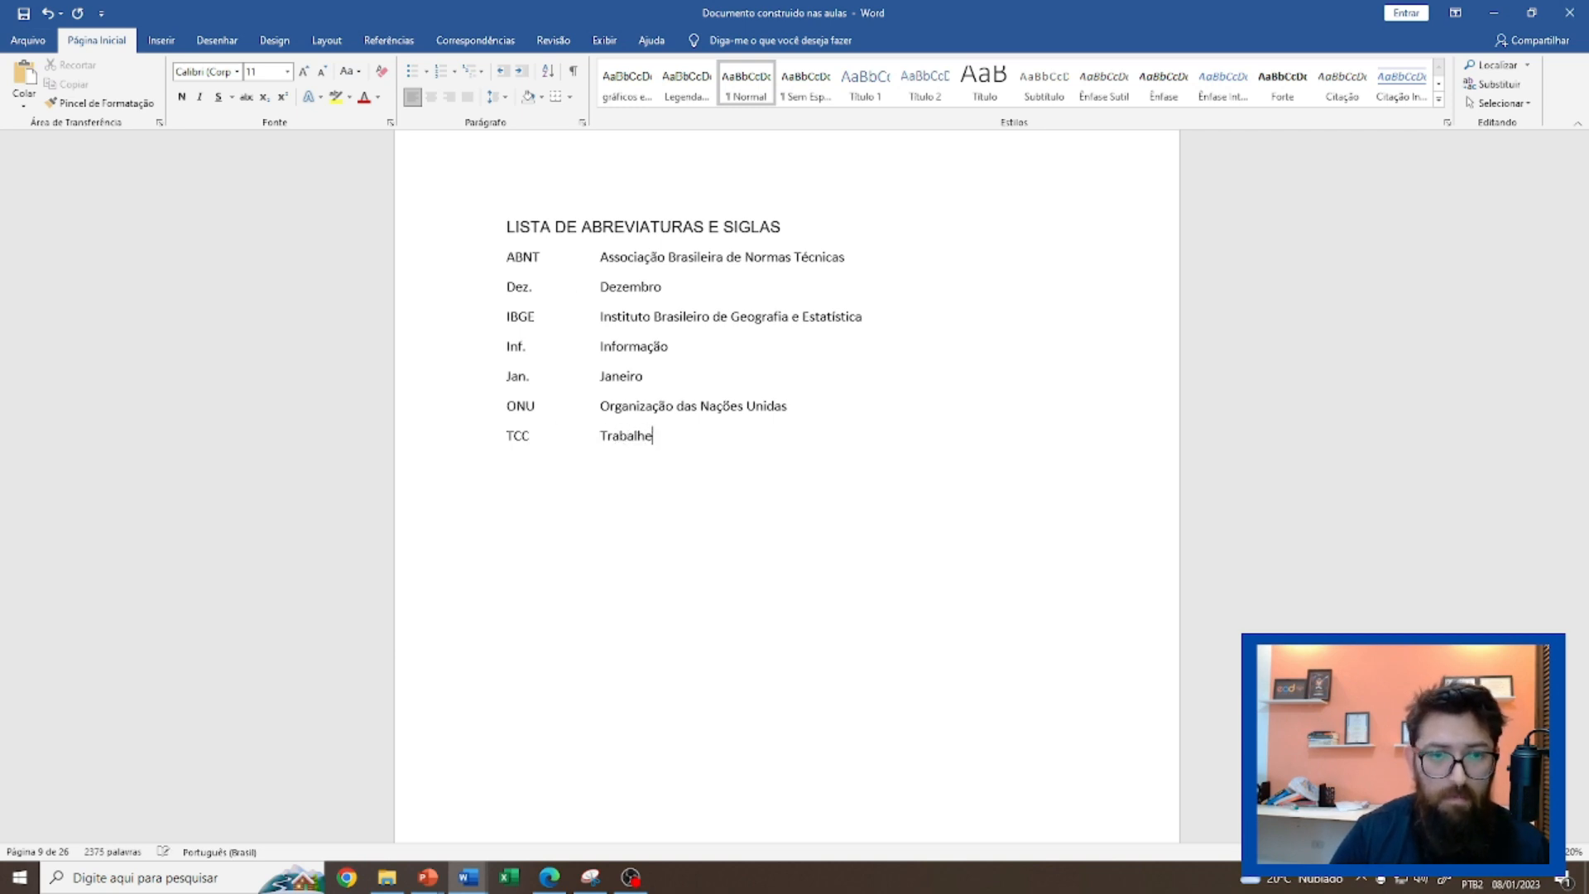
key(BackSpace)
text(o de C)
text(onc)
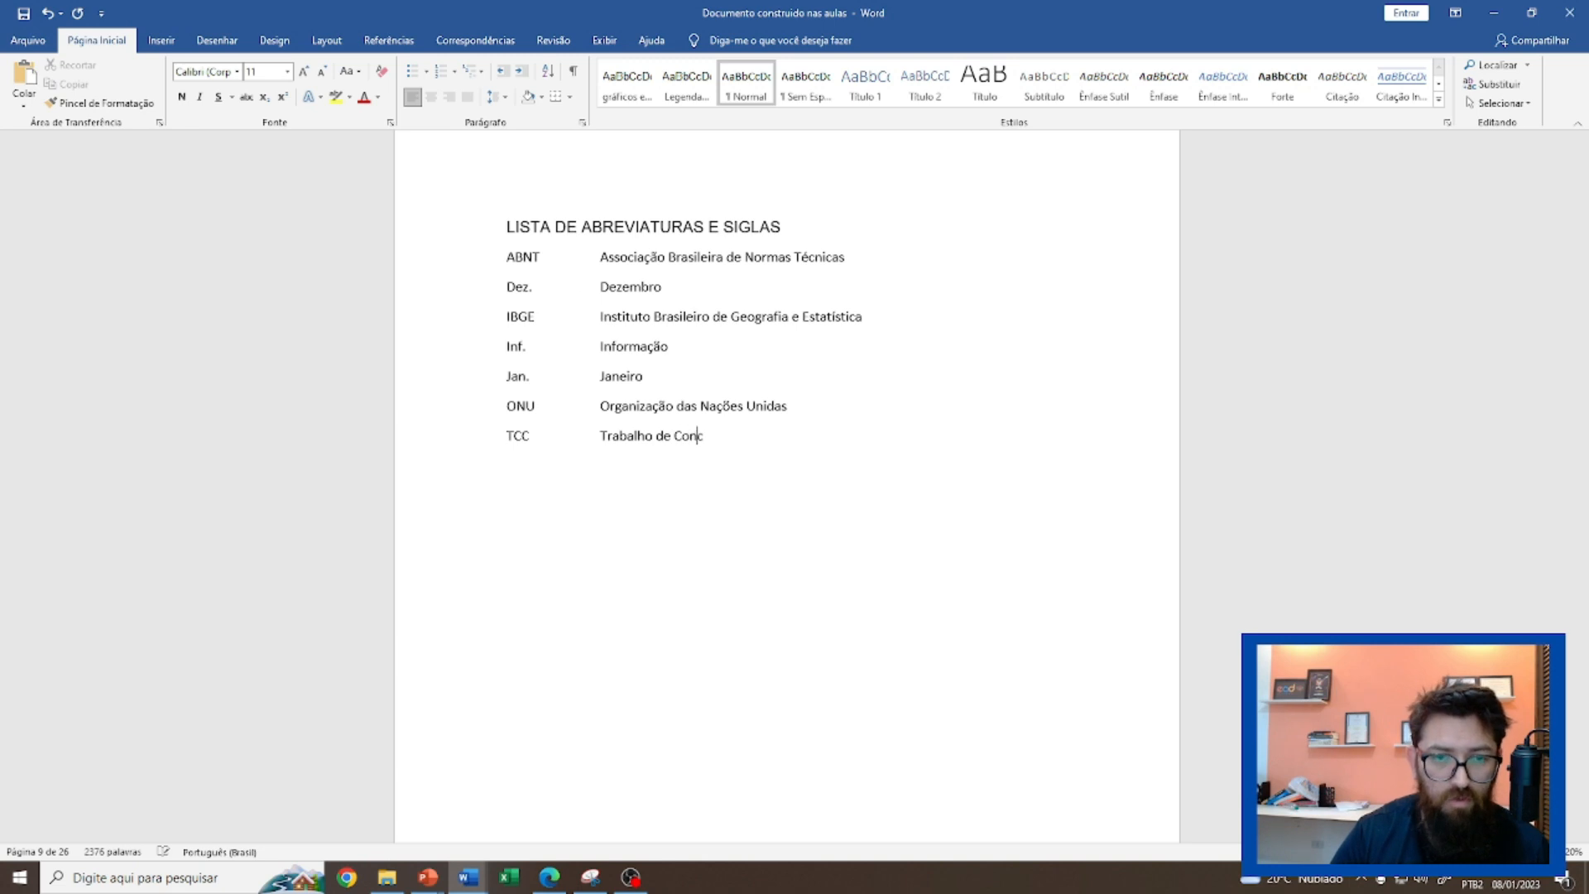
text(lusão de Curso)
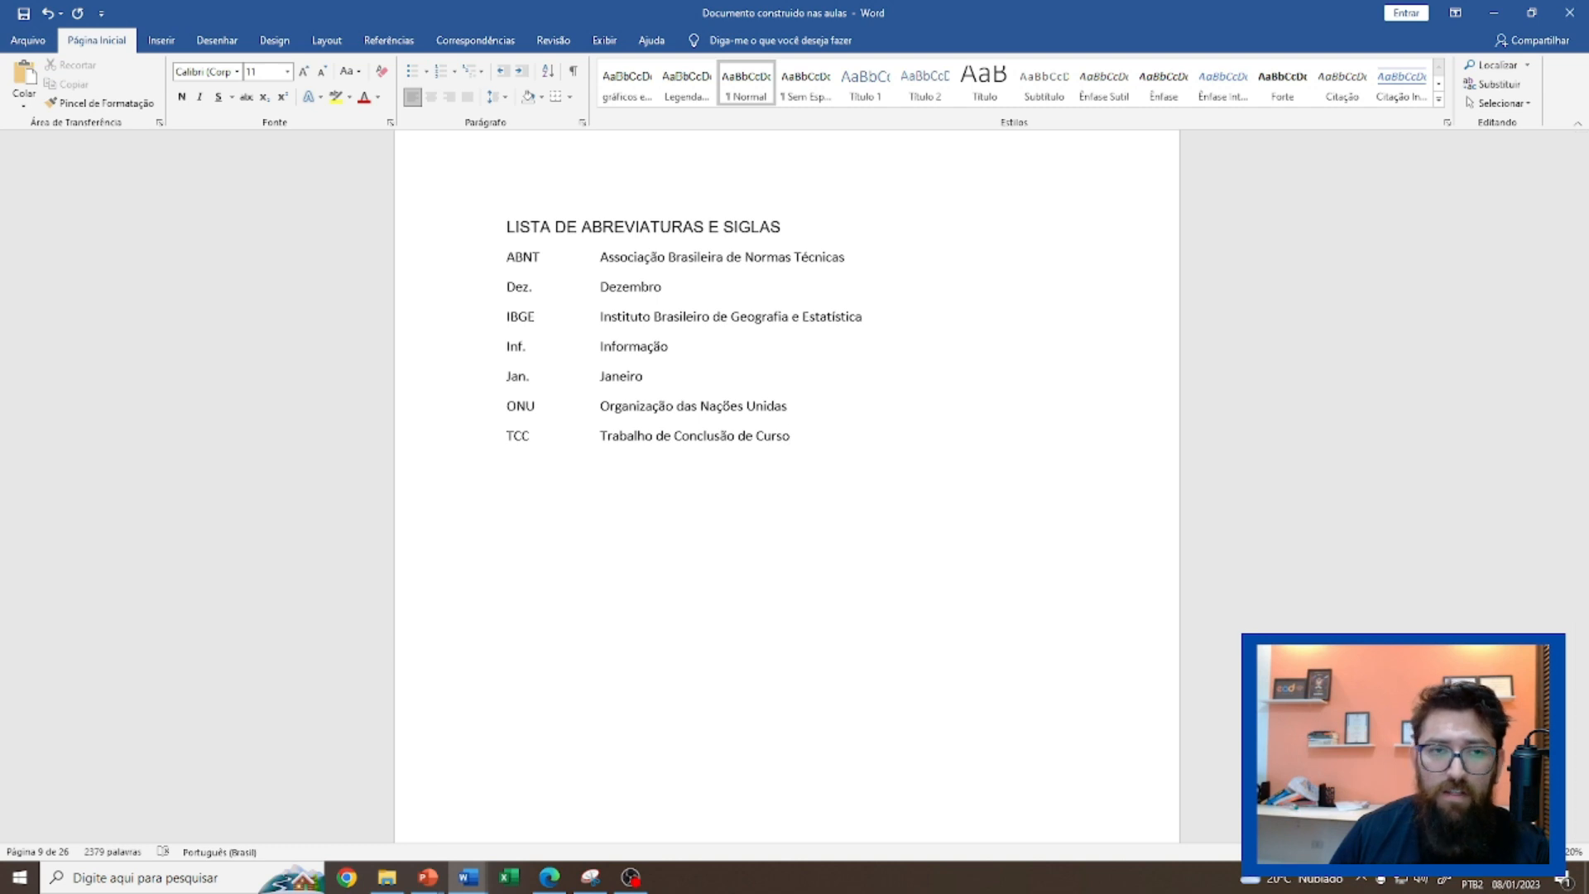
Delete the blank page between the list of abbreviations and the Sumário page, so Sumário directly follows the list.
scroll(786, 488, down, 4)
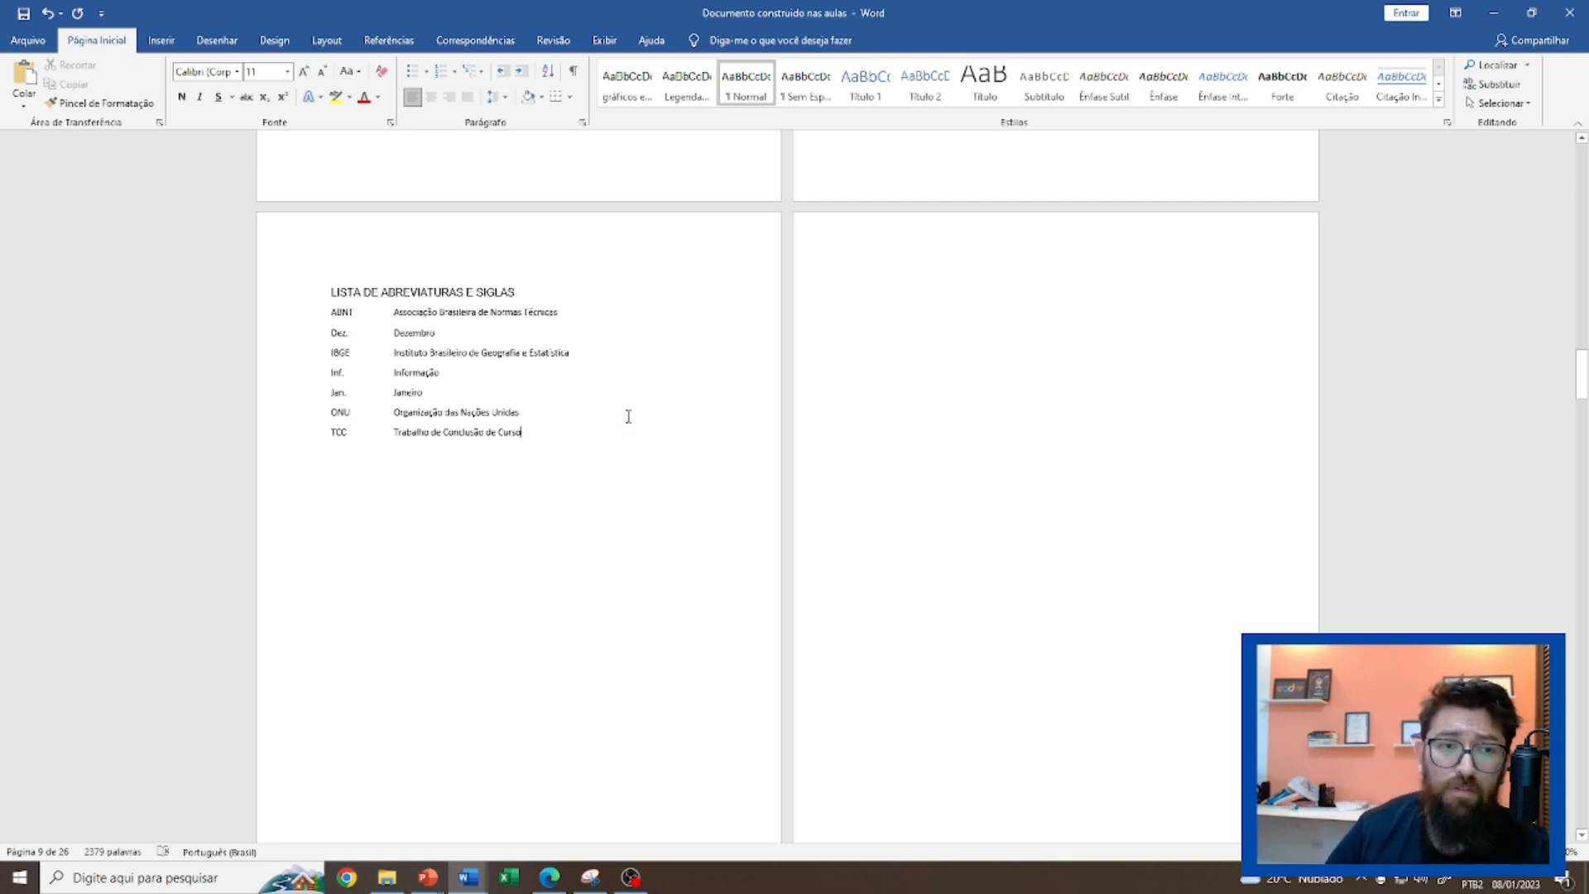
scroll(563, 396, up, 2)
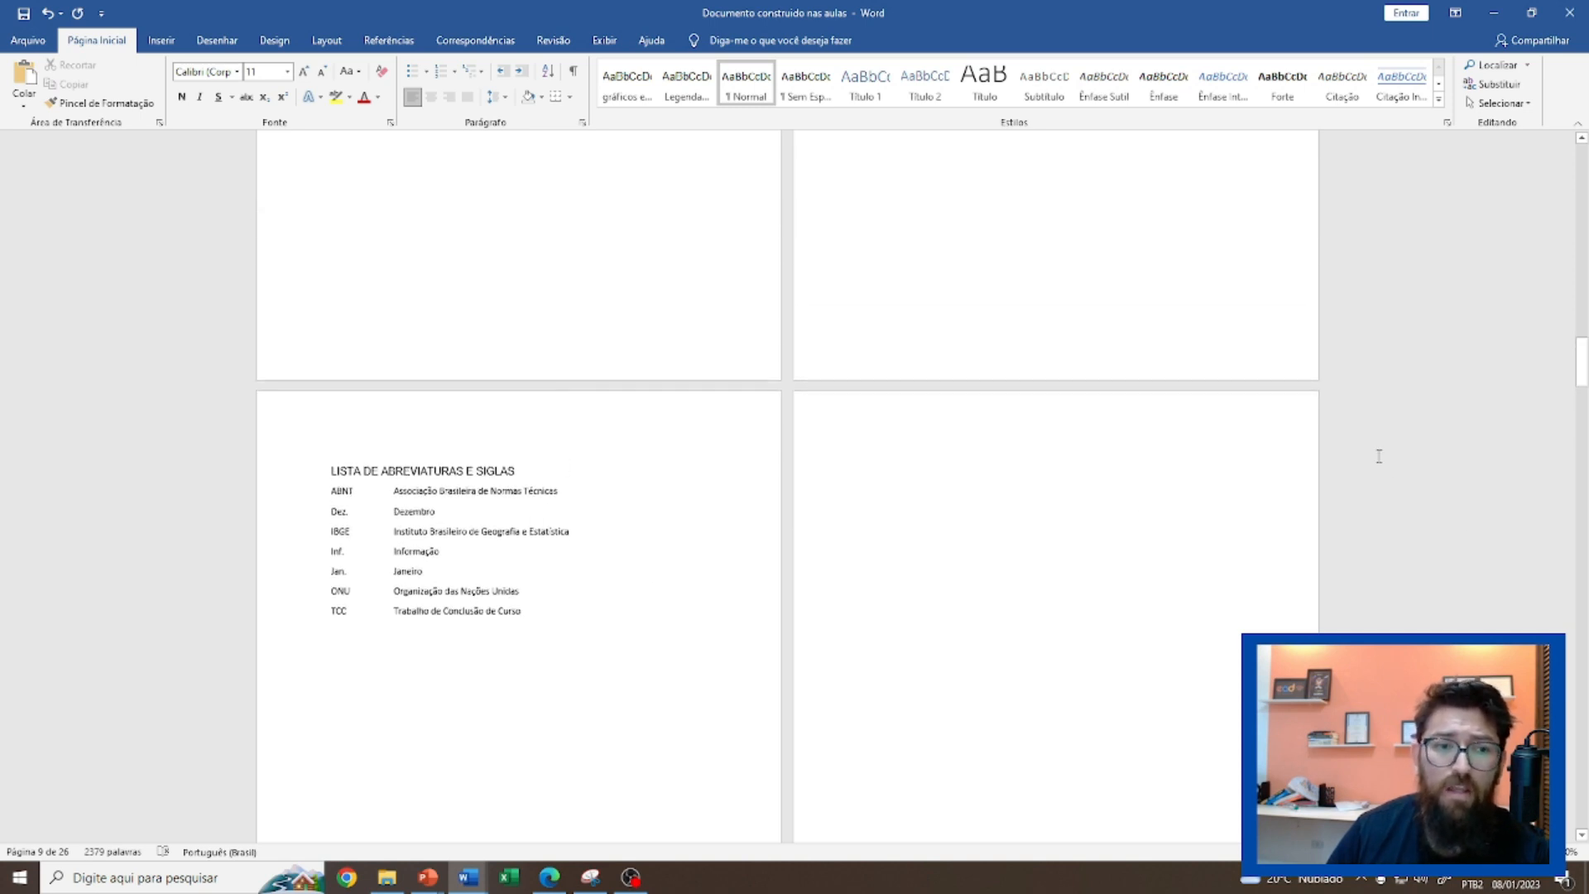
scroll(1378, 456, down, 2)
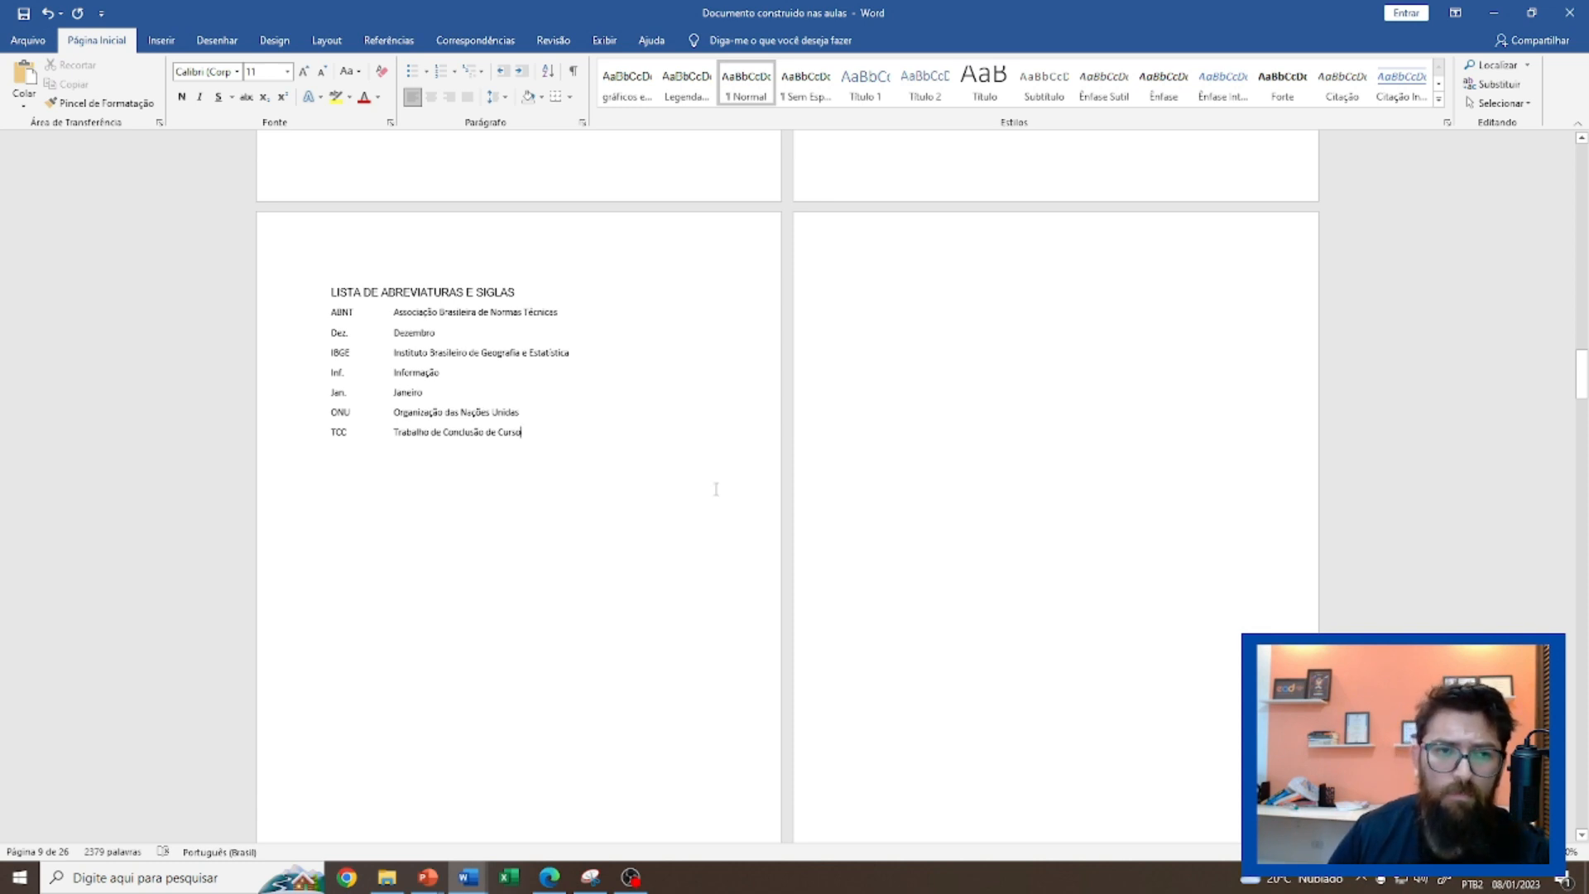
scroll(1301, 429, down, 1)
scroll(1300, 429, down, 3)
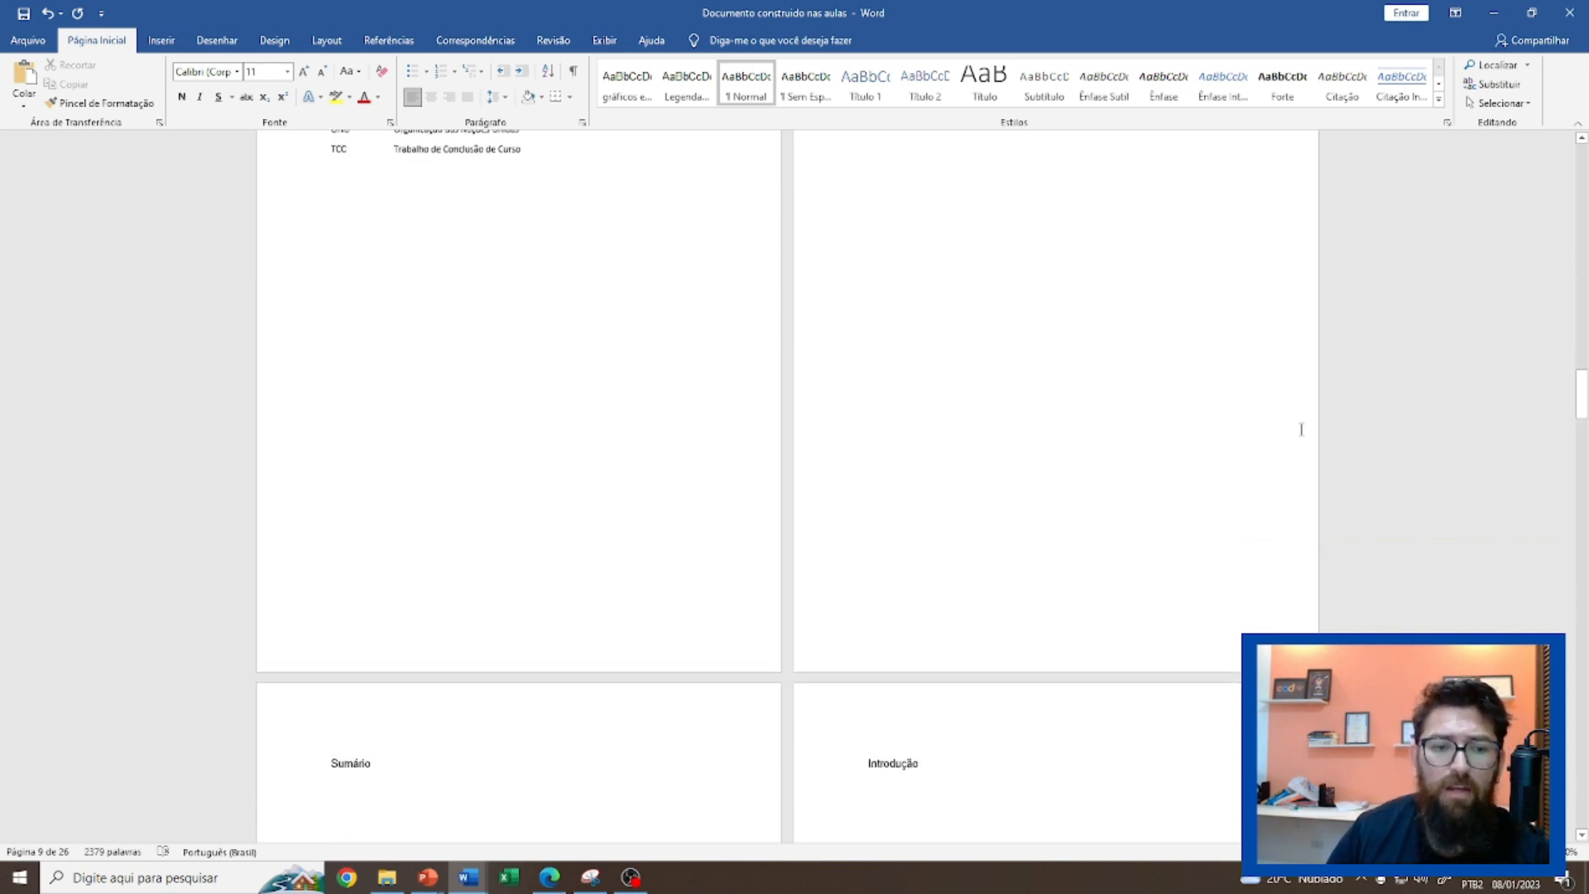
scroll(1300, 429, up, 4)
scroll(1300, 430, up, 1)
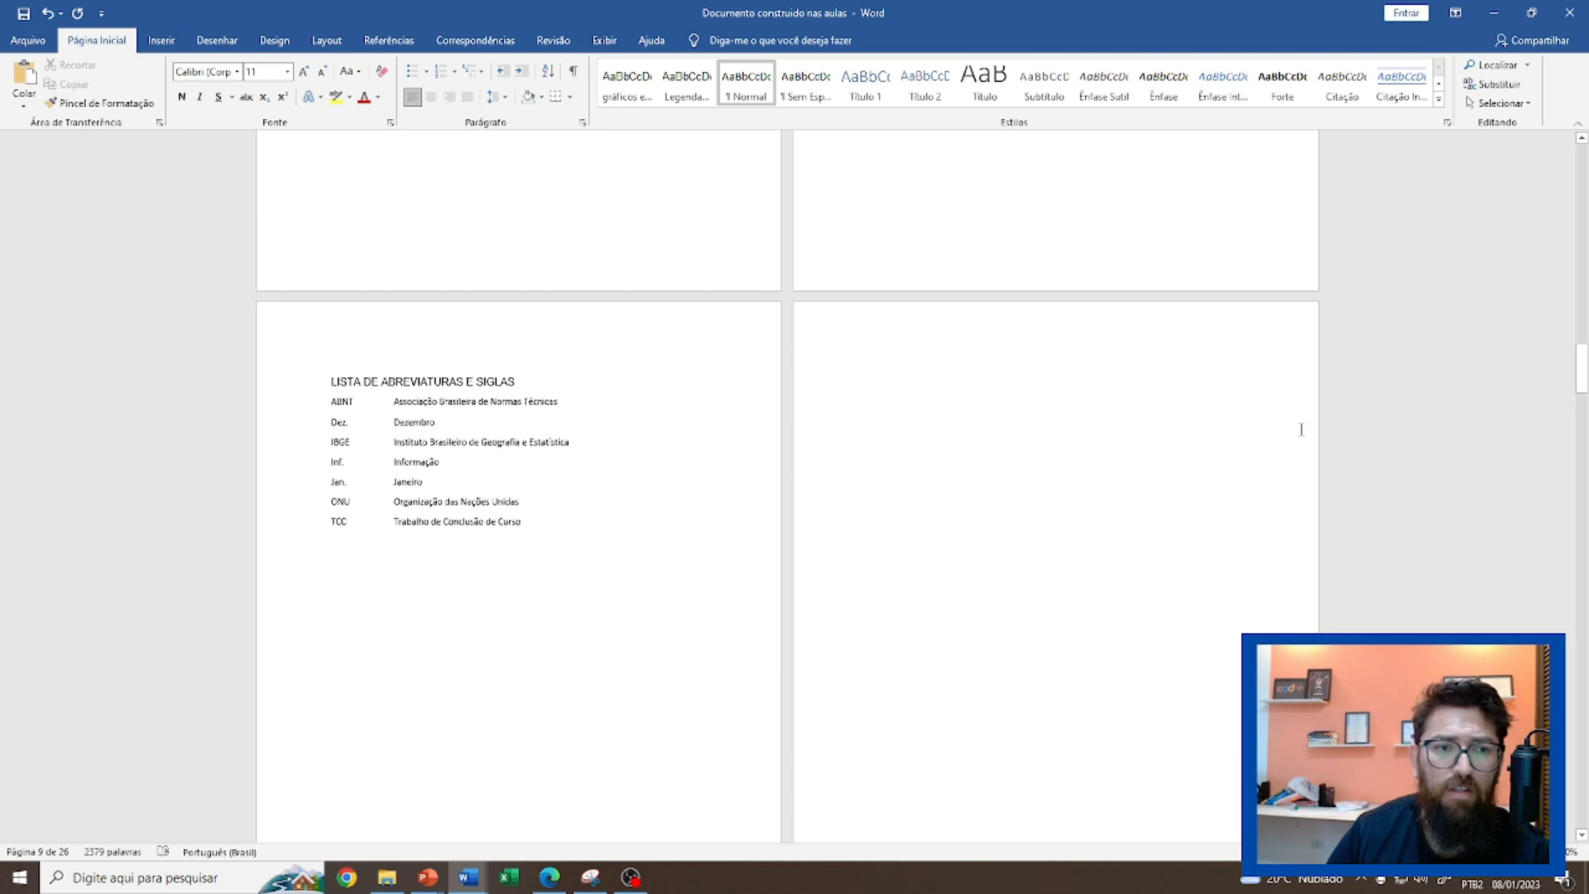
click(868, 349)
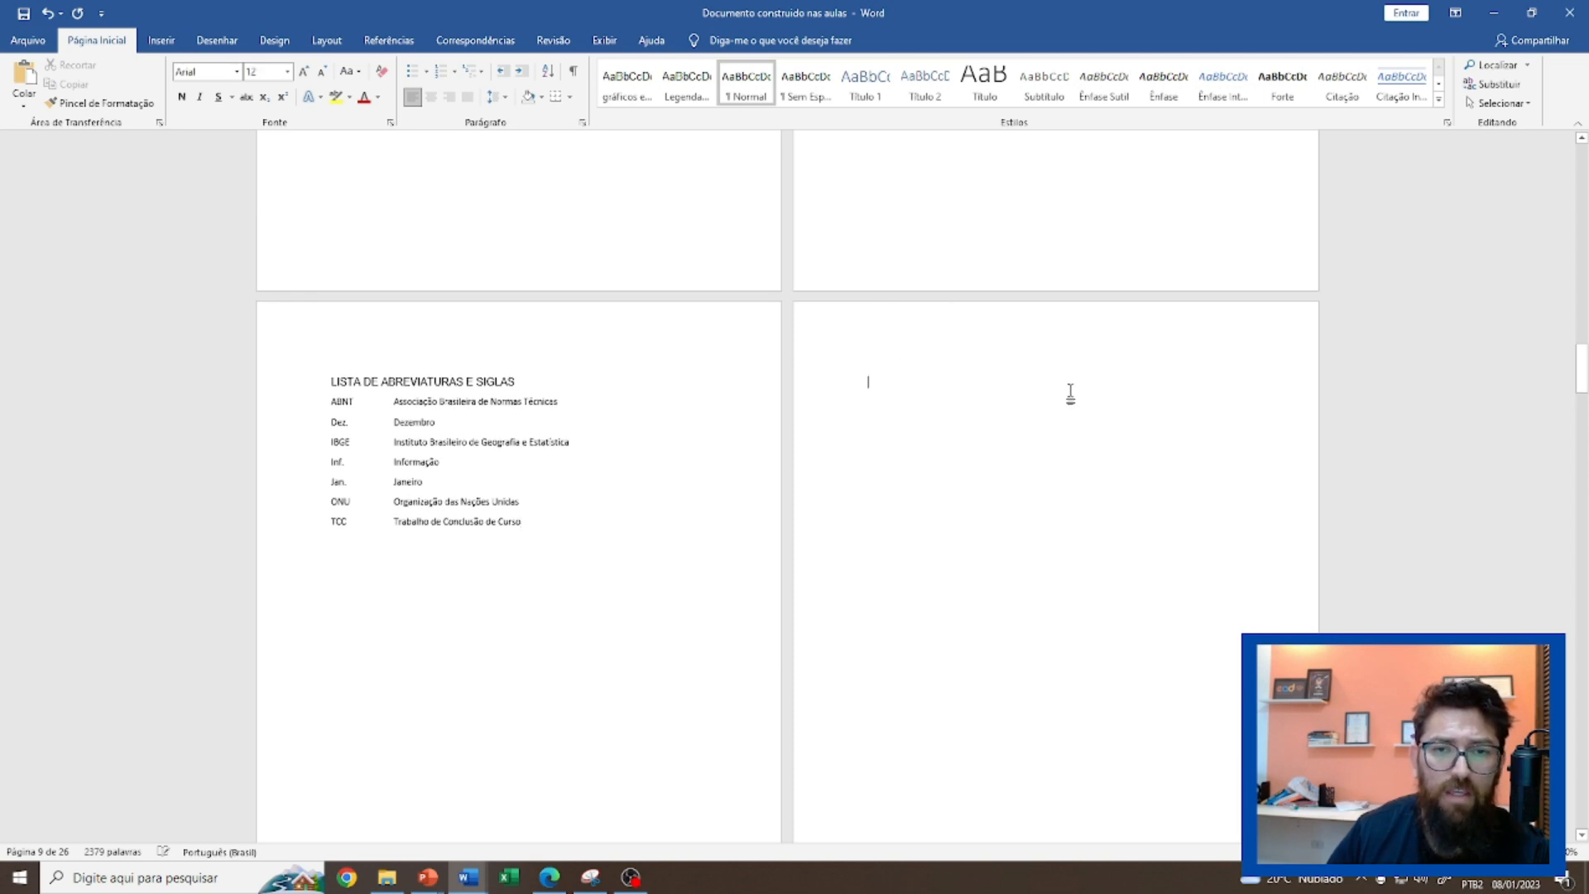
key(Delete)
key(Delete)
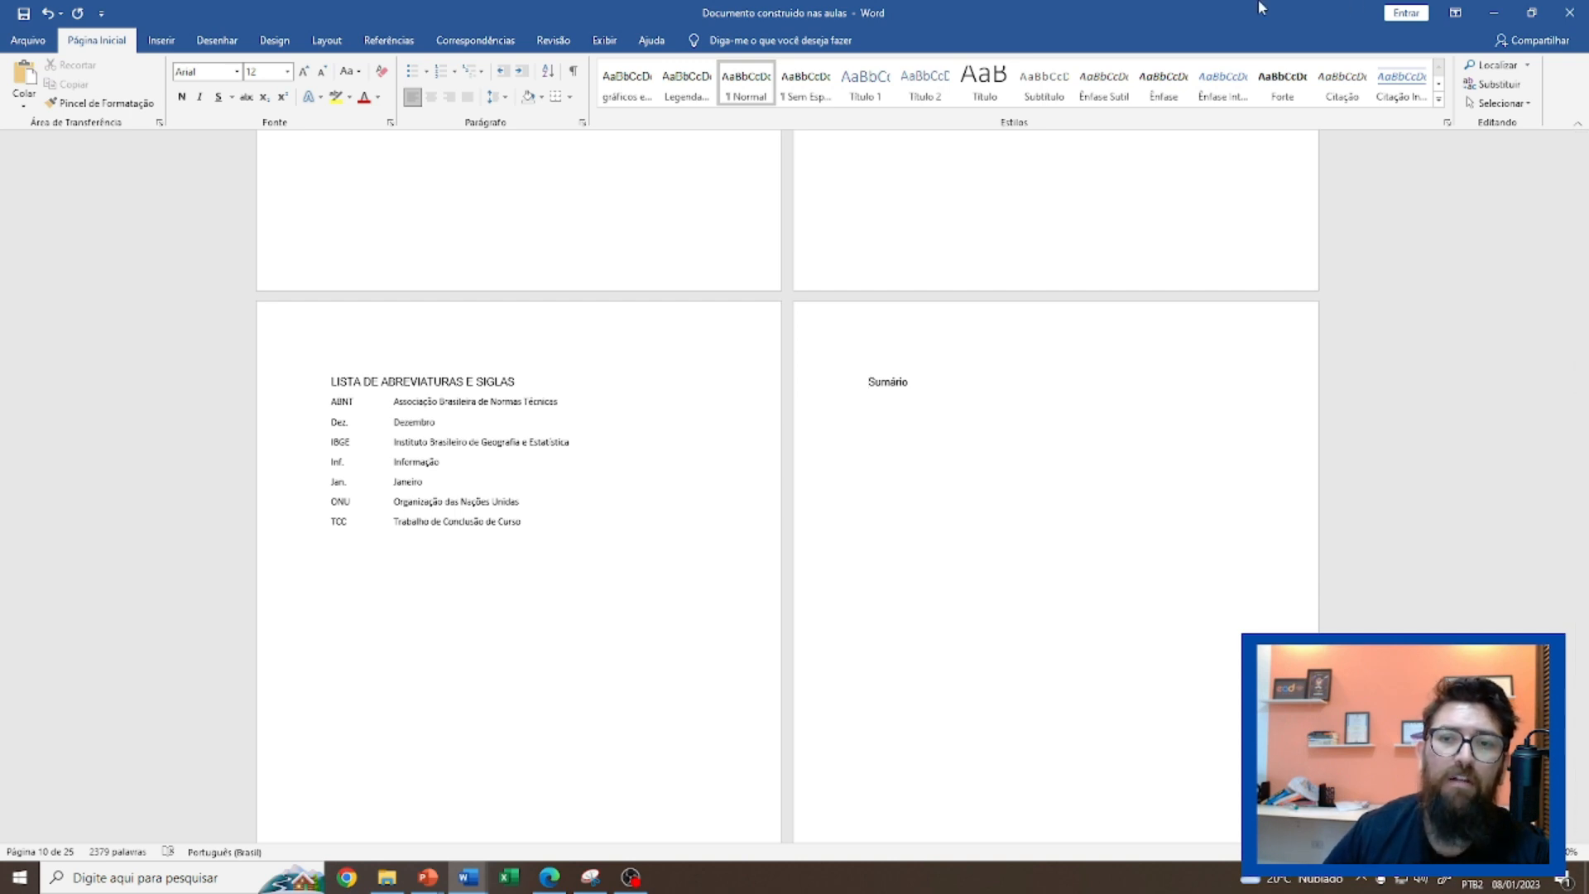
Save the document with the completed list of abbreviations and acronyms.
scroll(1171, 424, down, 4)
scroll(1170, 425, down, 6)
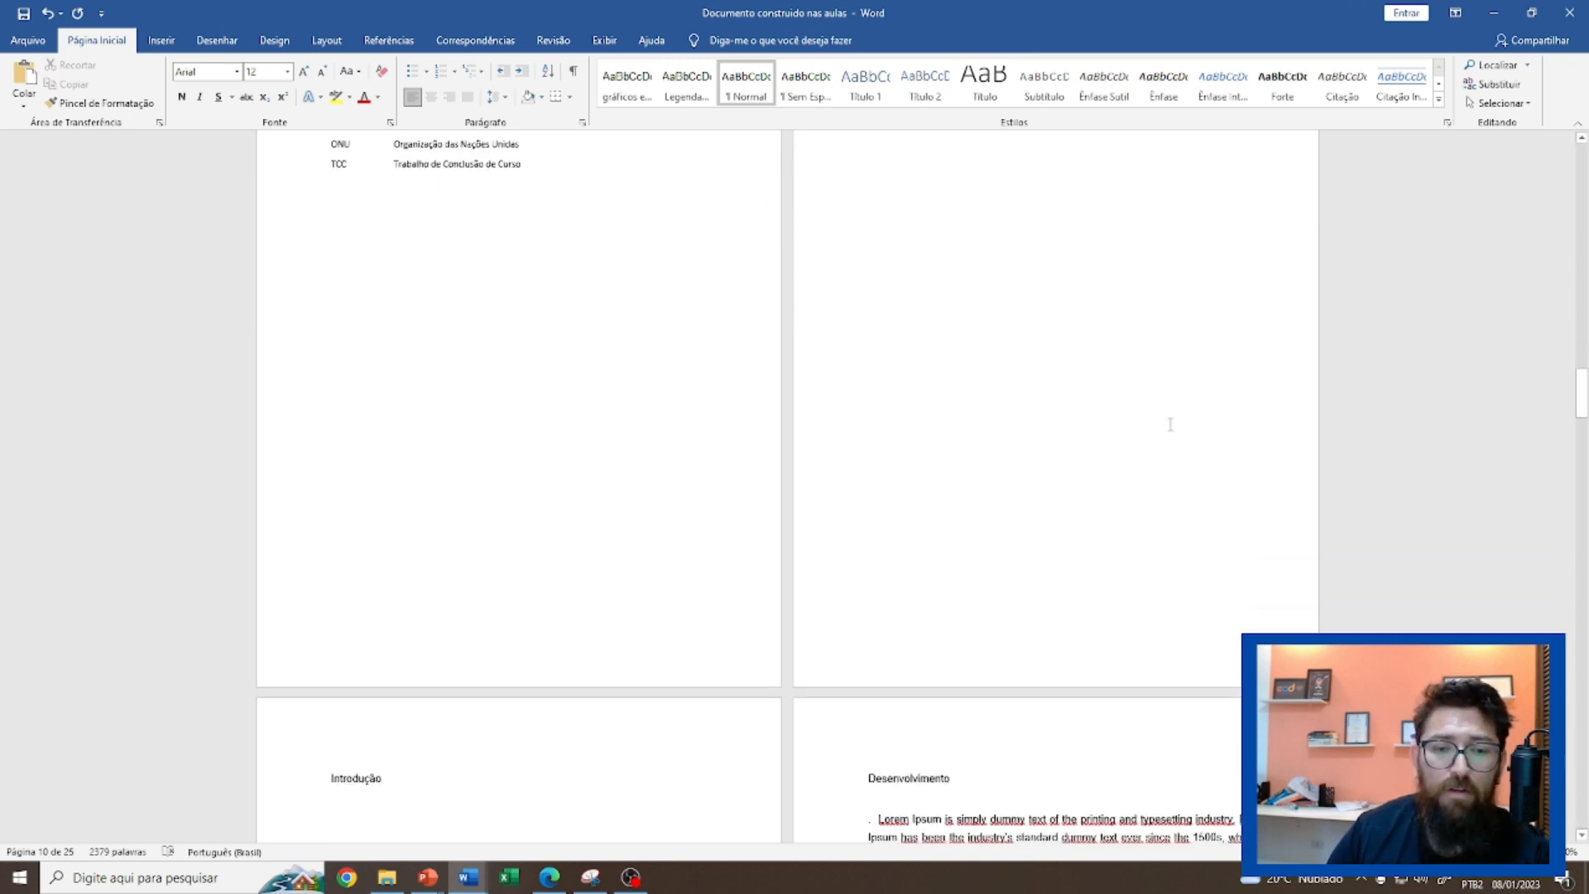
scroll(1170, 424, up, 11)
scroll(1170, 424, up, 1)
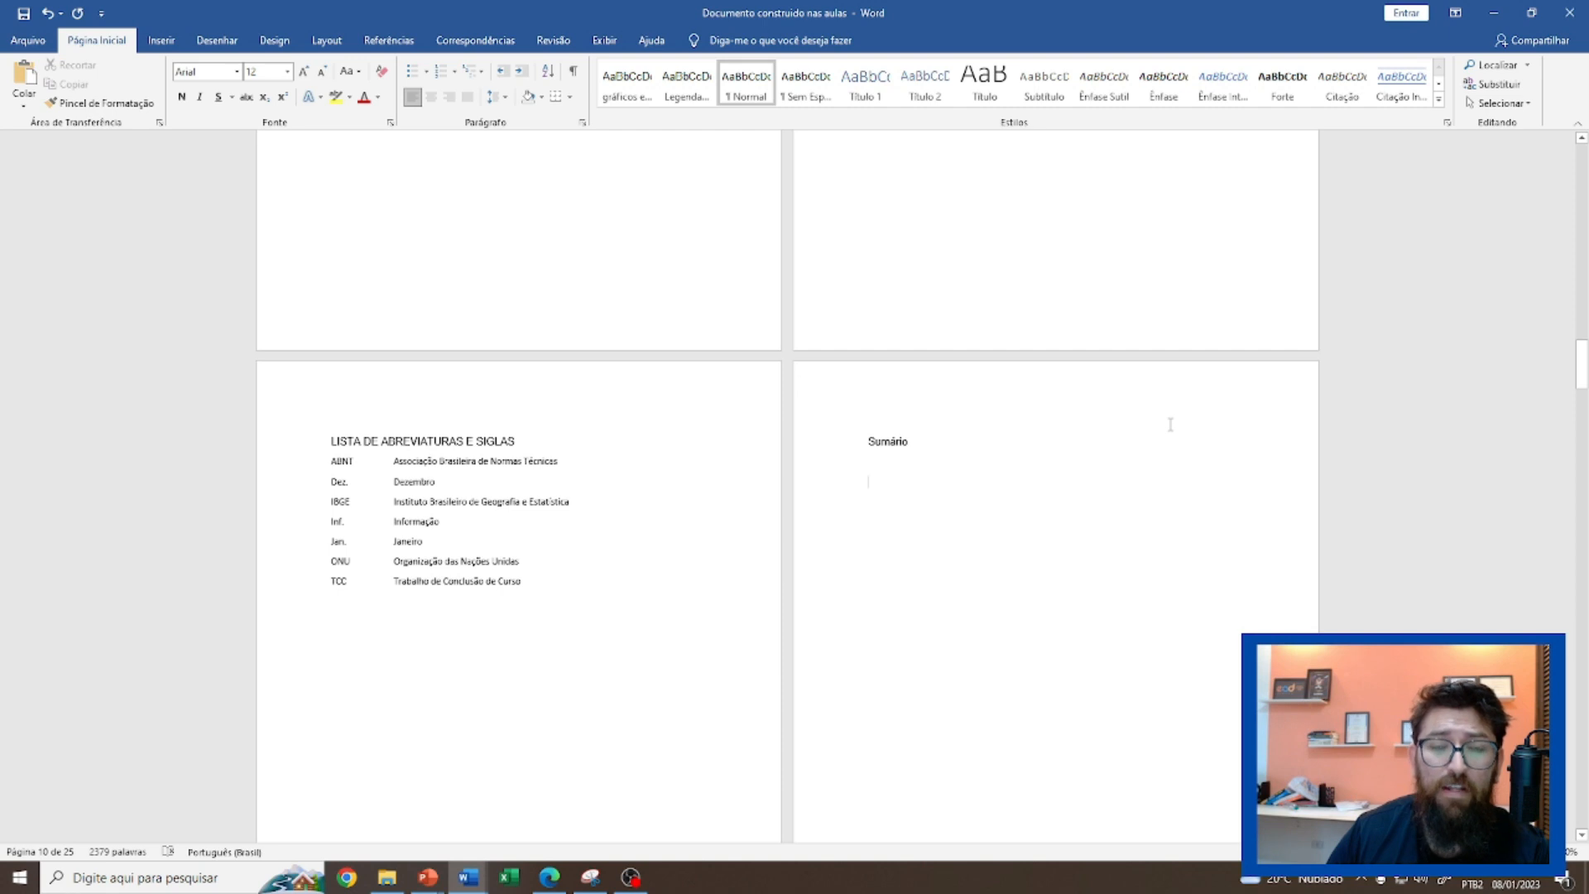
click(24, 17)
scroll(1469, 488, up, 15)
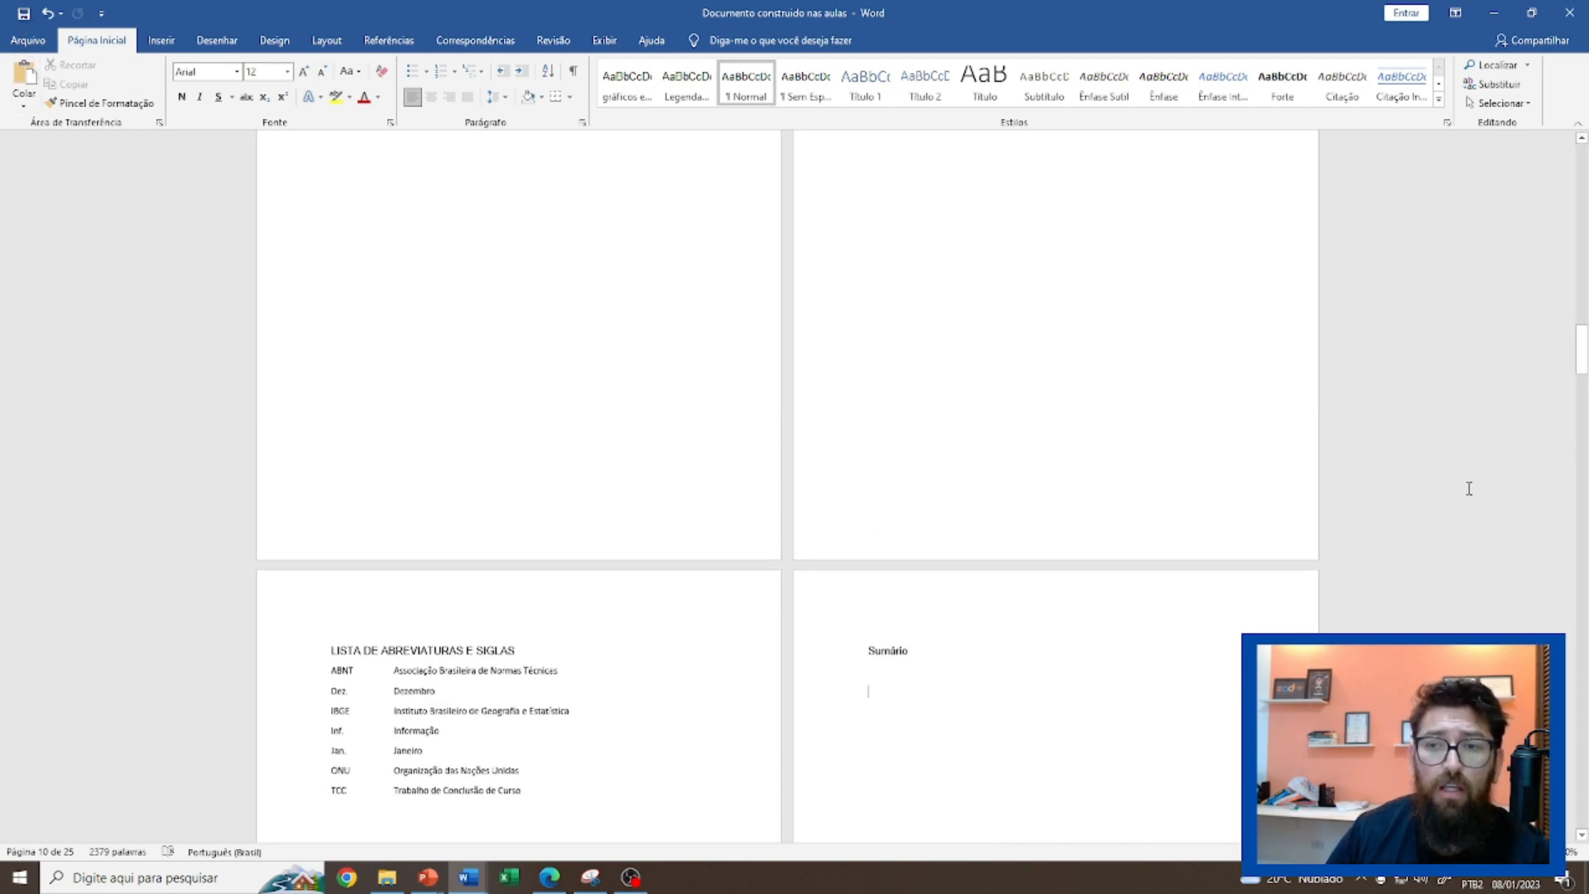
scroll(1302, 410, up, 10)
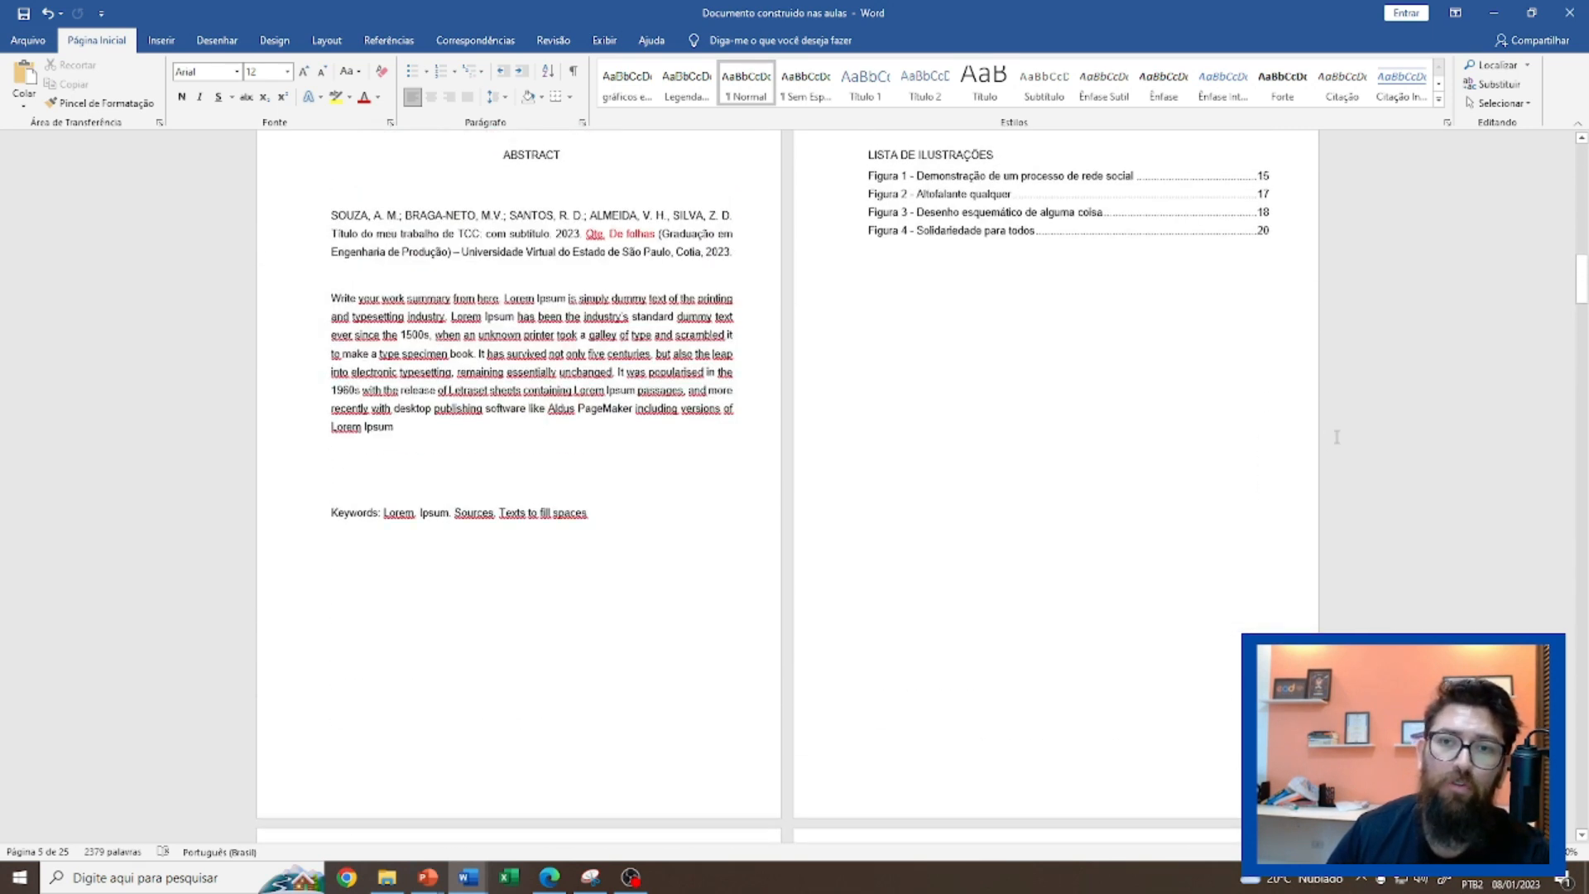
Review the lists of tables, charts and abbreviations and the Sumário page that follows them.
scroll(1335, 436, down, 12)
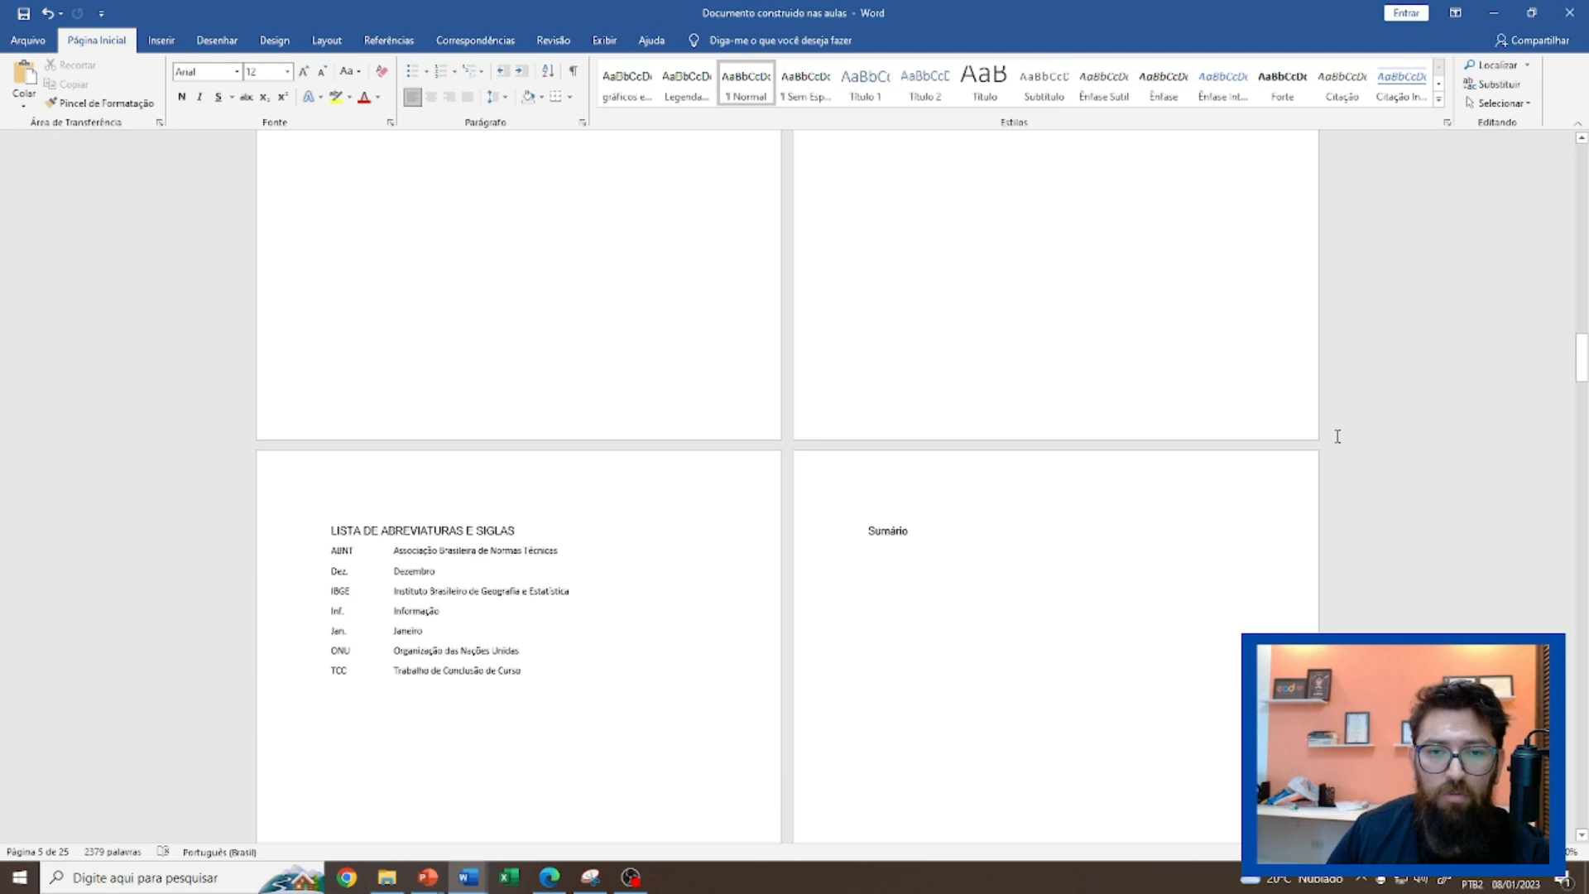
scroll(1337, 436, down, 1)
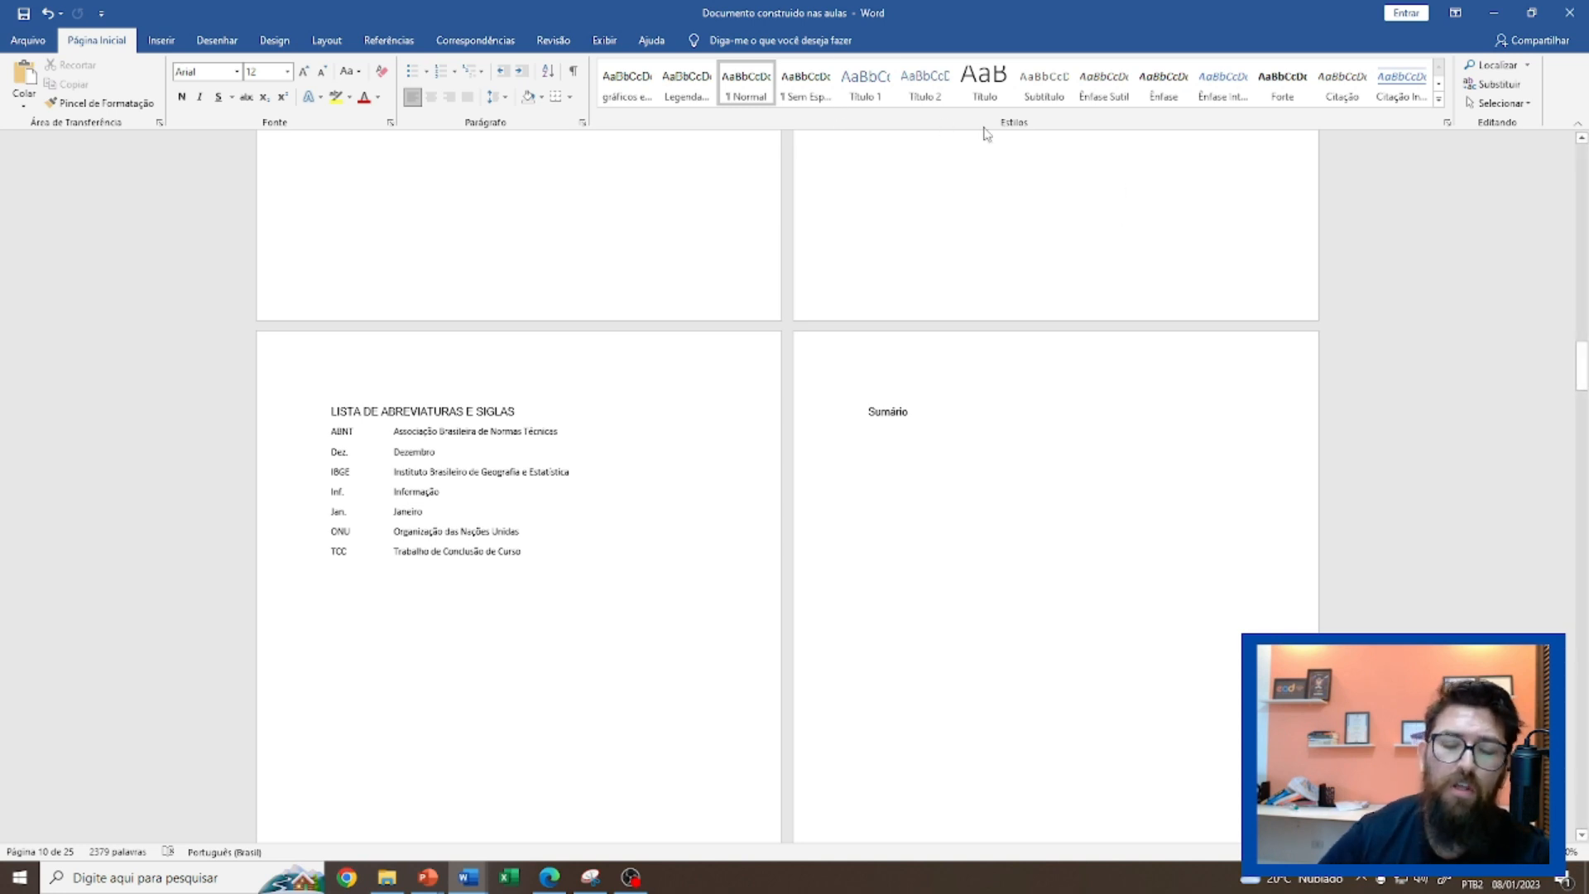
scroll(1070, 295, up, 2)
scroll(1070, 294, up, 2)
scroll(1070, 294, down, 4)
scroll(1061, 435, up, 6)
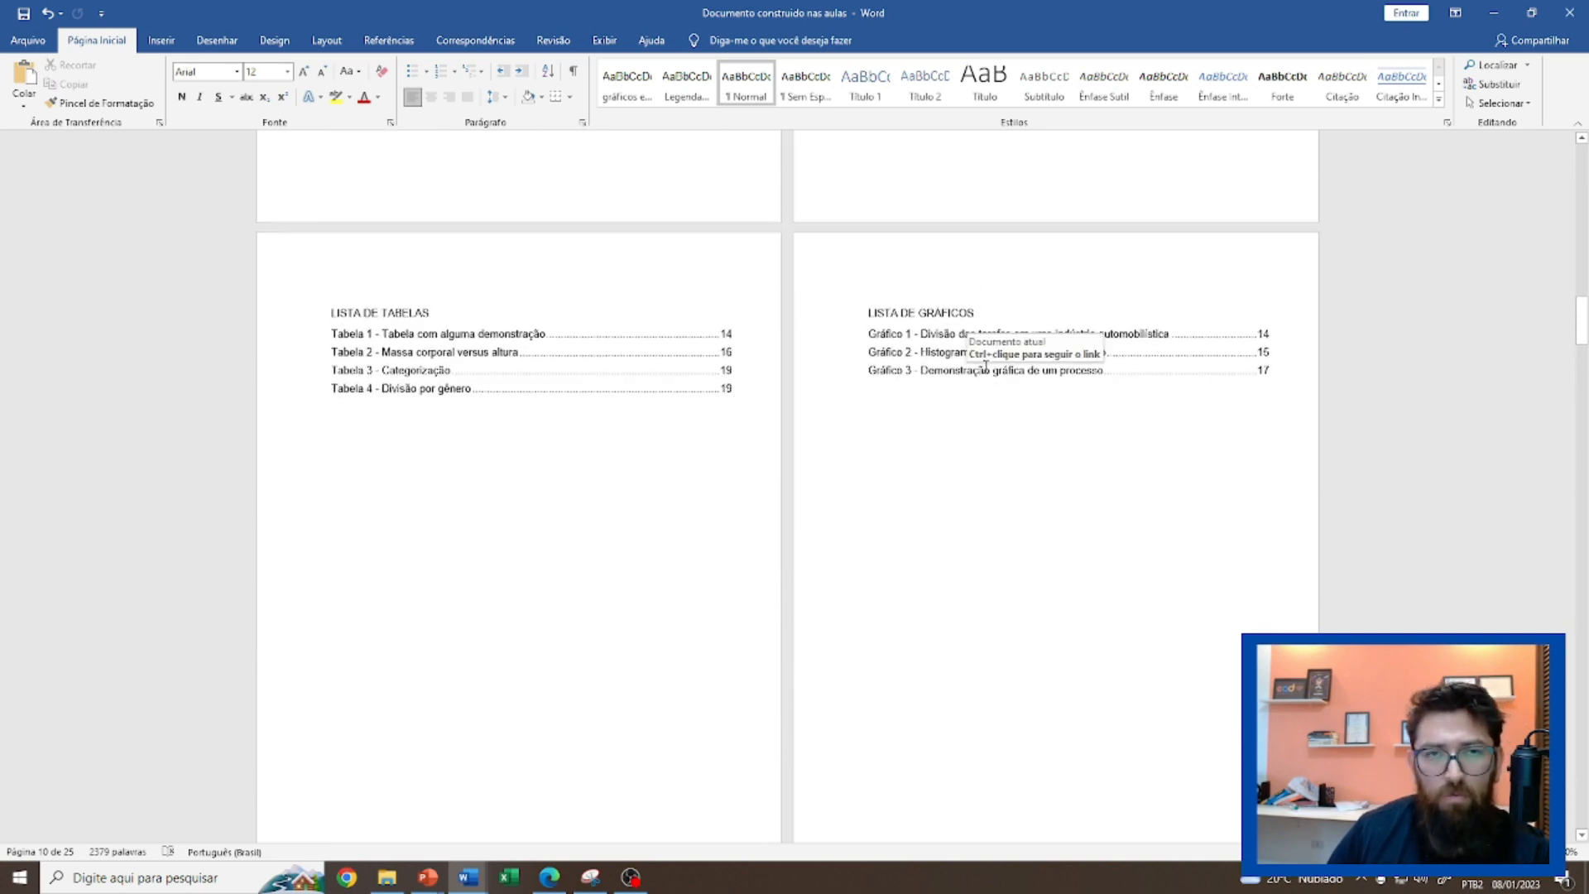
scroll(1044, 493, down, 1)
scroll(1043, 493, down, 8)
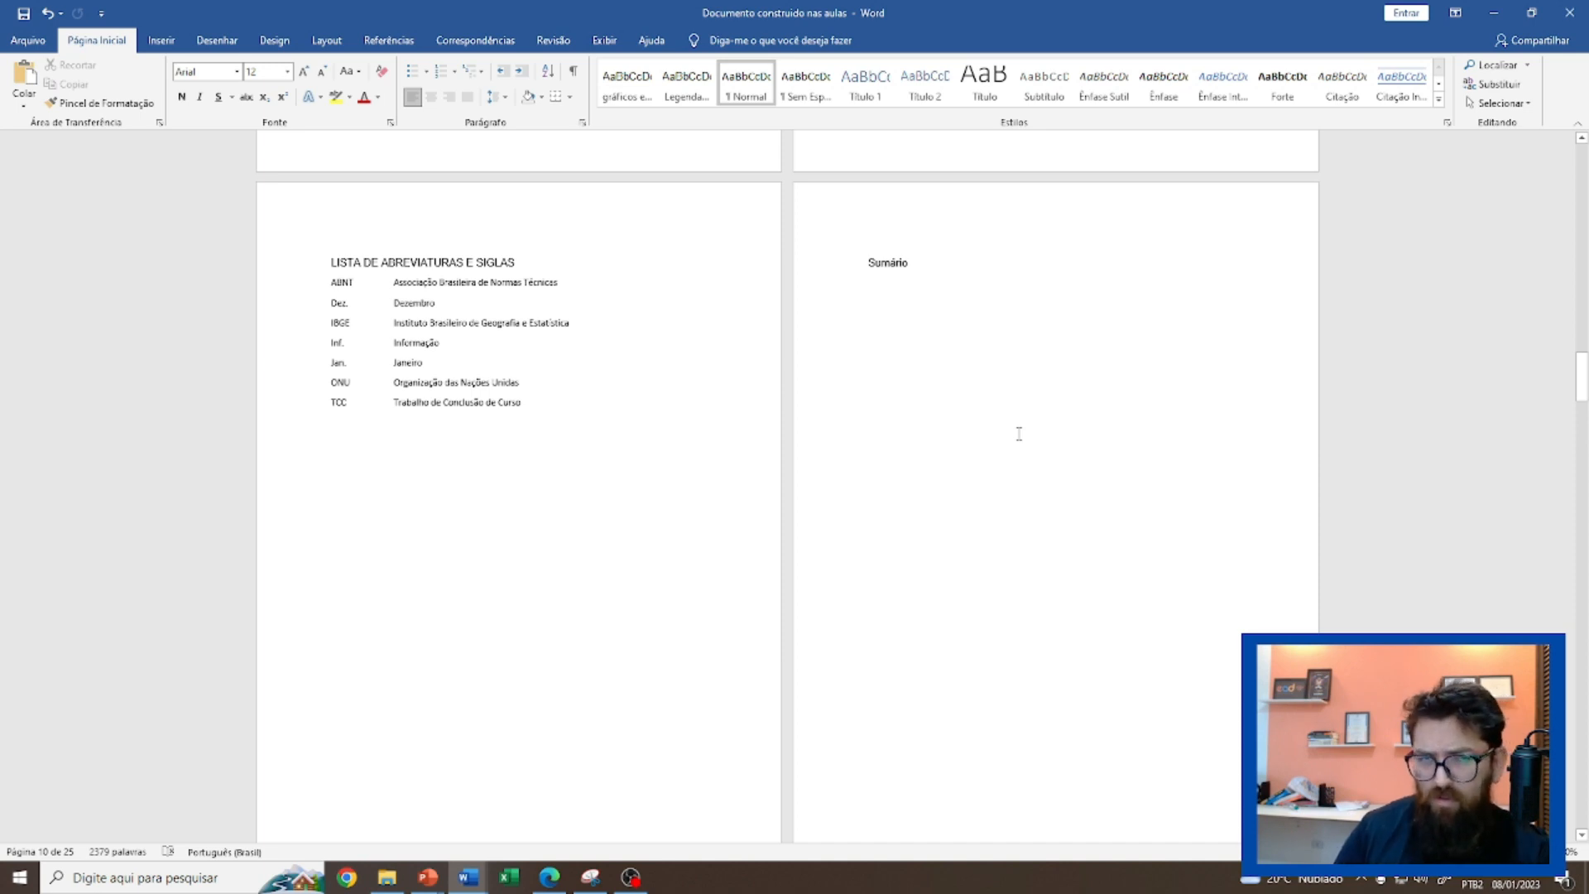
scroll(1018, 433, up, 3)
scroll(1018, 433, down, 2)
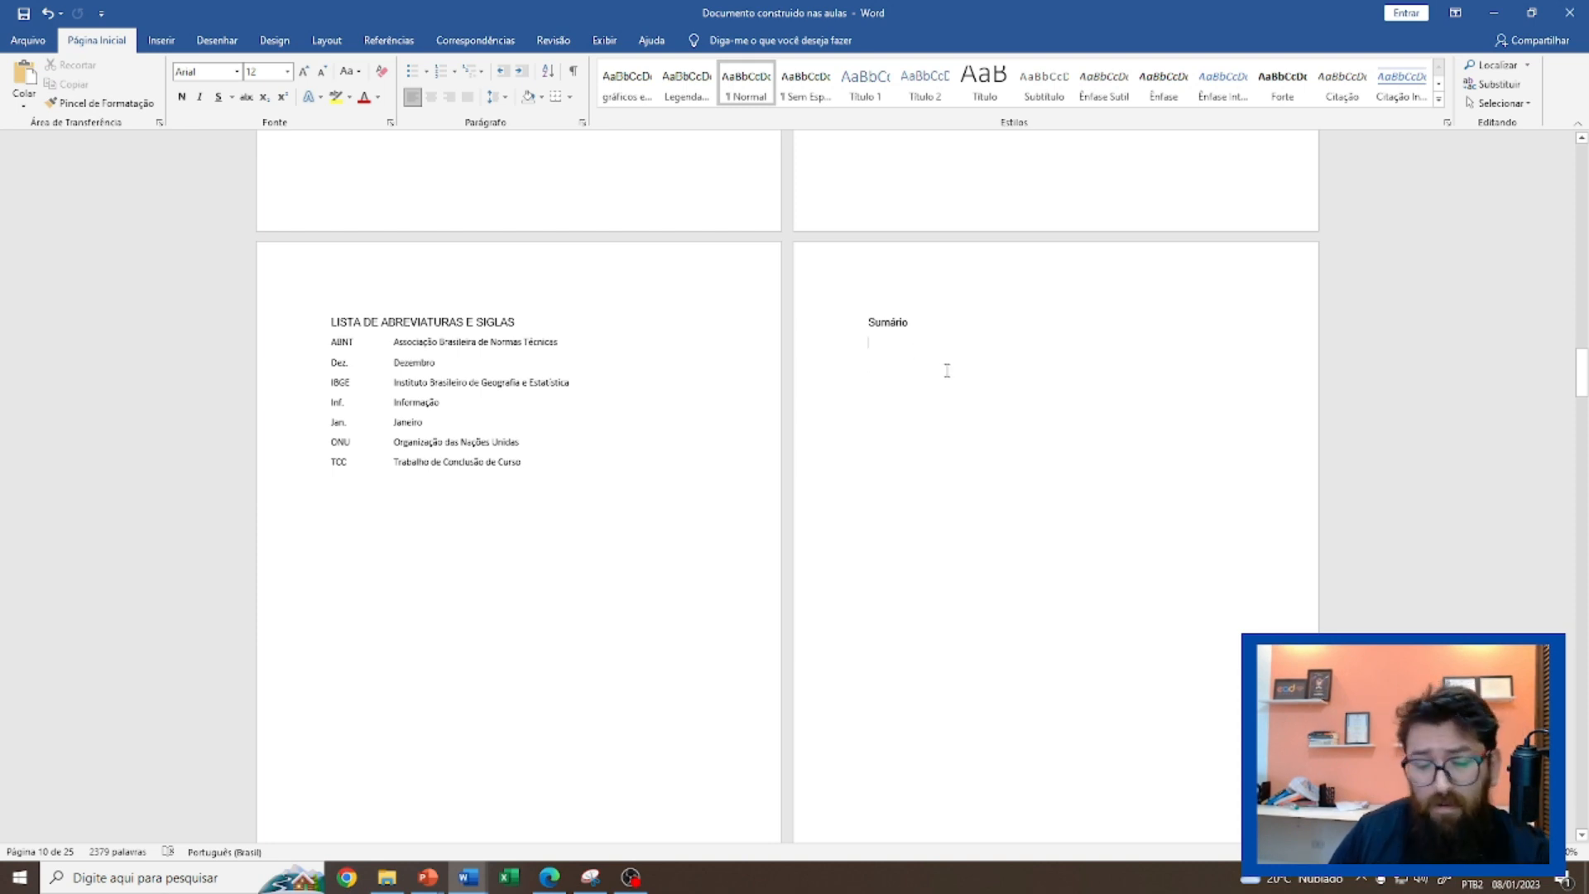
Look through the front matter from the cover page to Introdução, checking the order of the pre-textual pages.
scroll(1262, 354, up, 15)
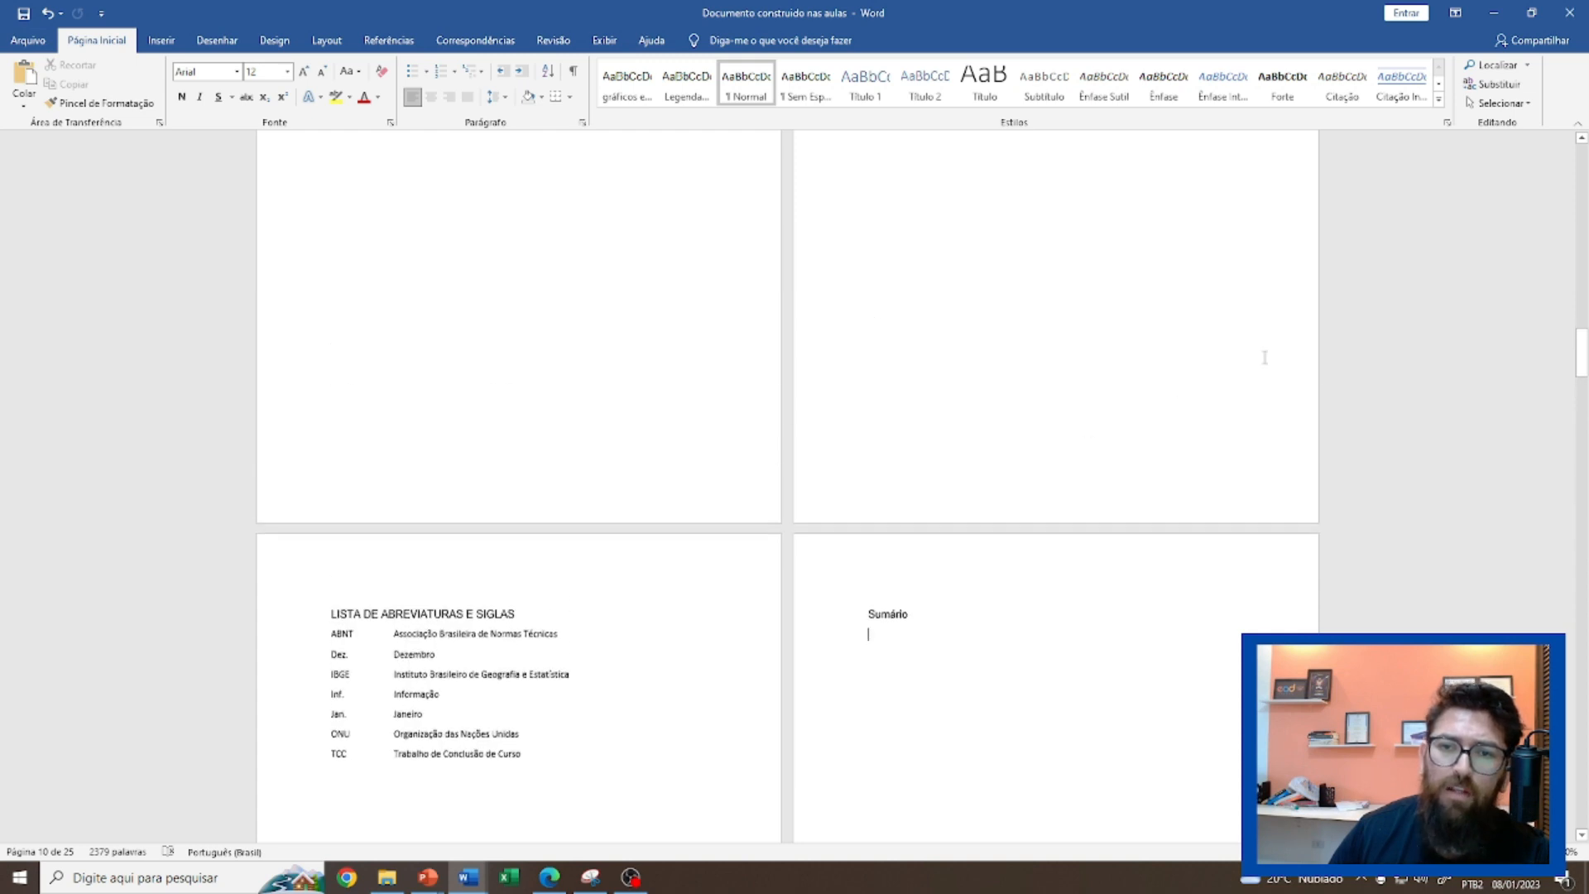
scroll(1311, 335, up, 15)
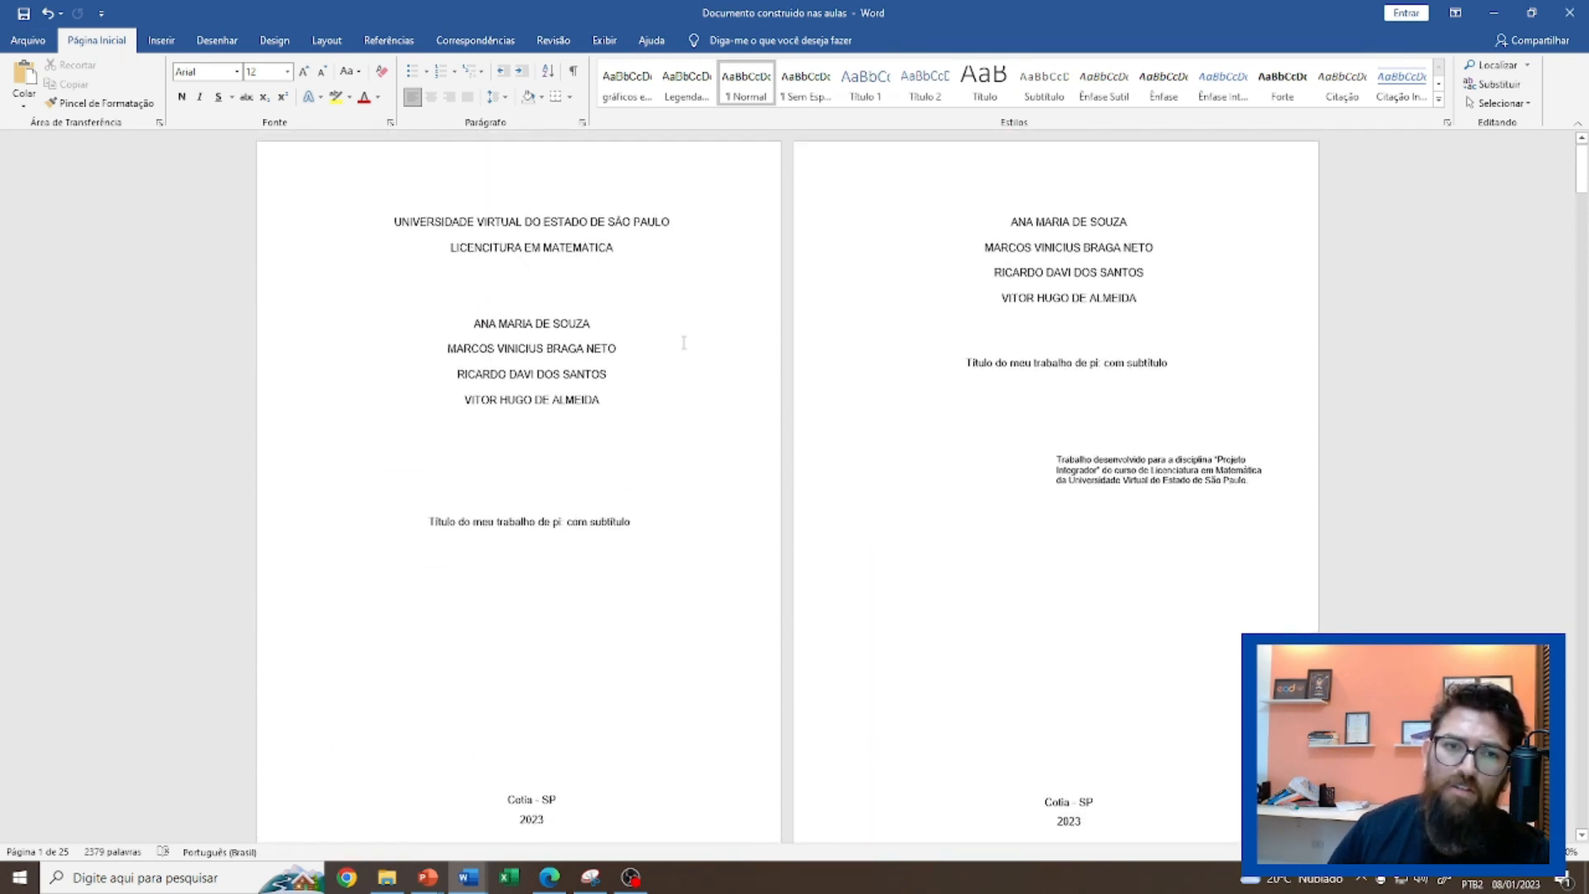
scroll(939, 419, down, 7)
scroll(940, 420, down, 10)
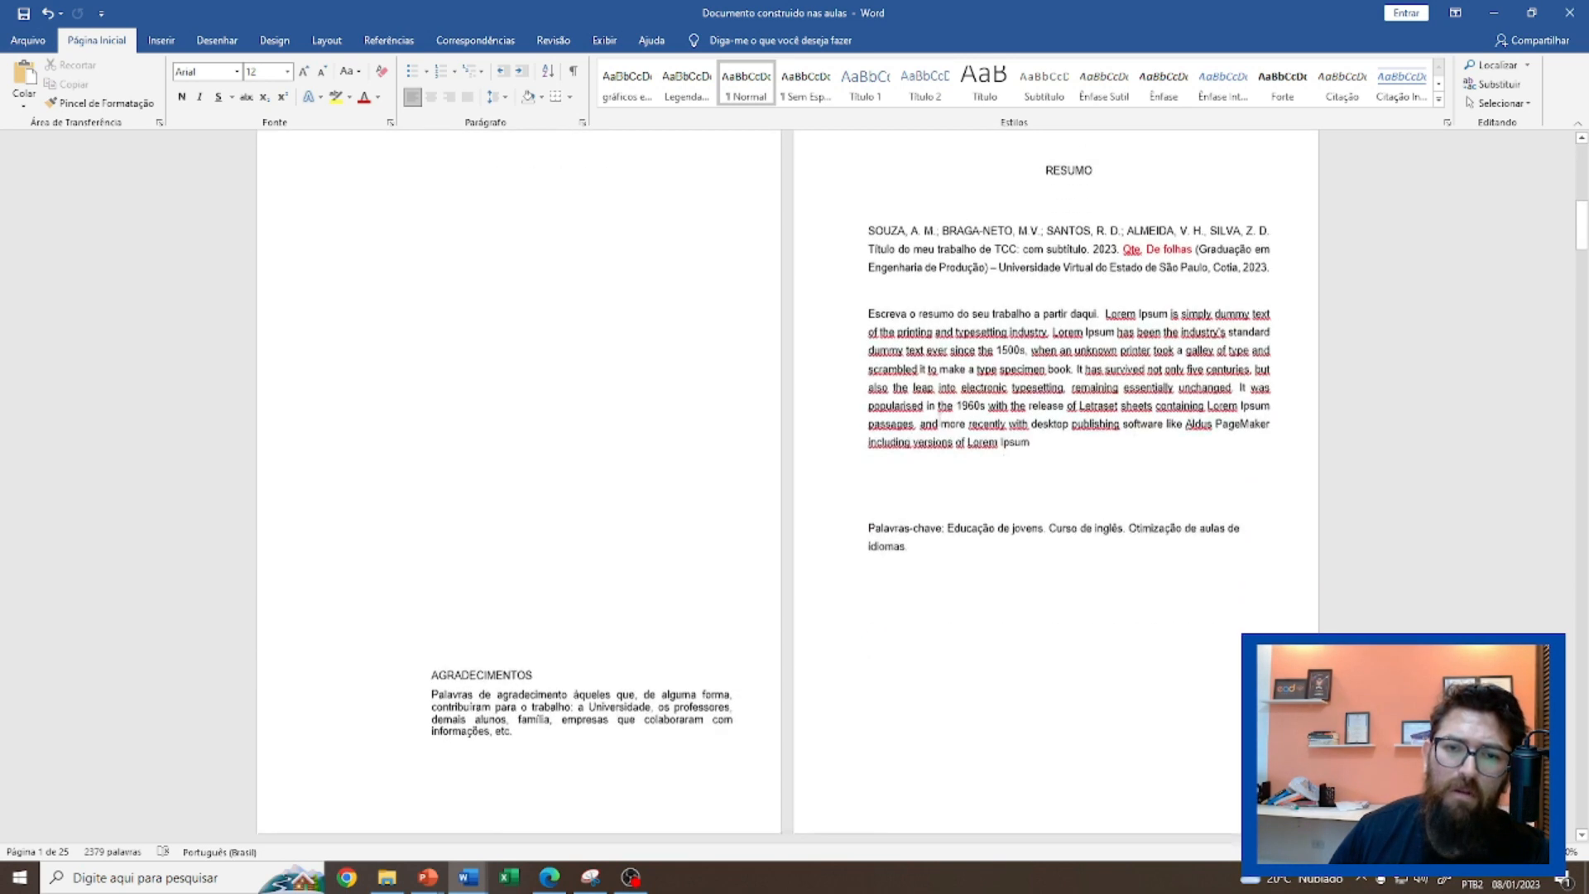
scroll(940, 420, down, 15)
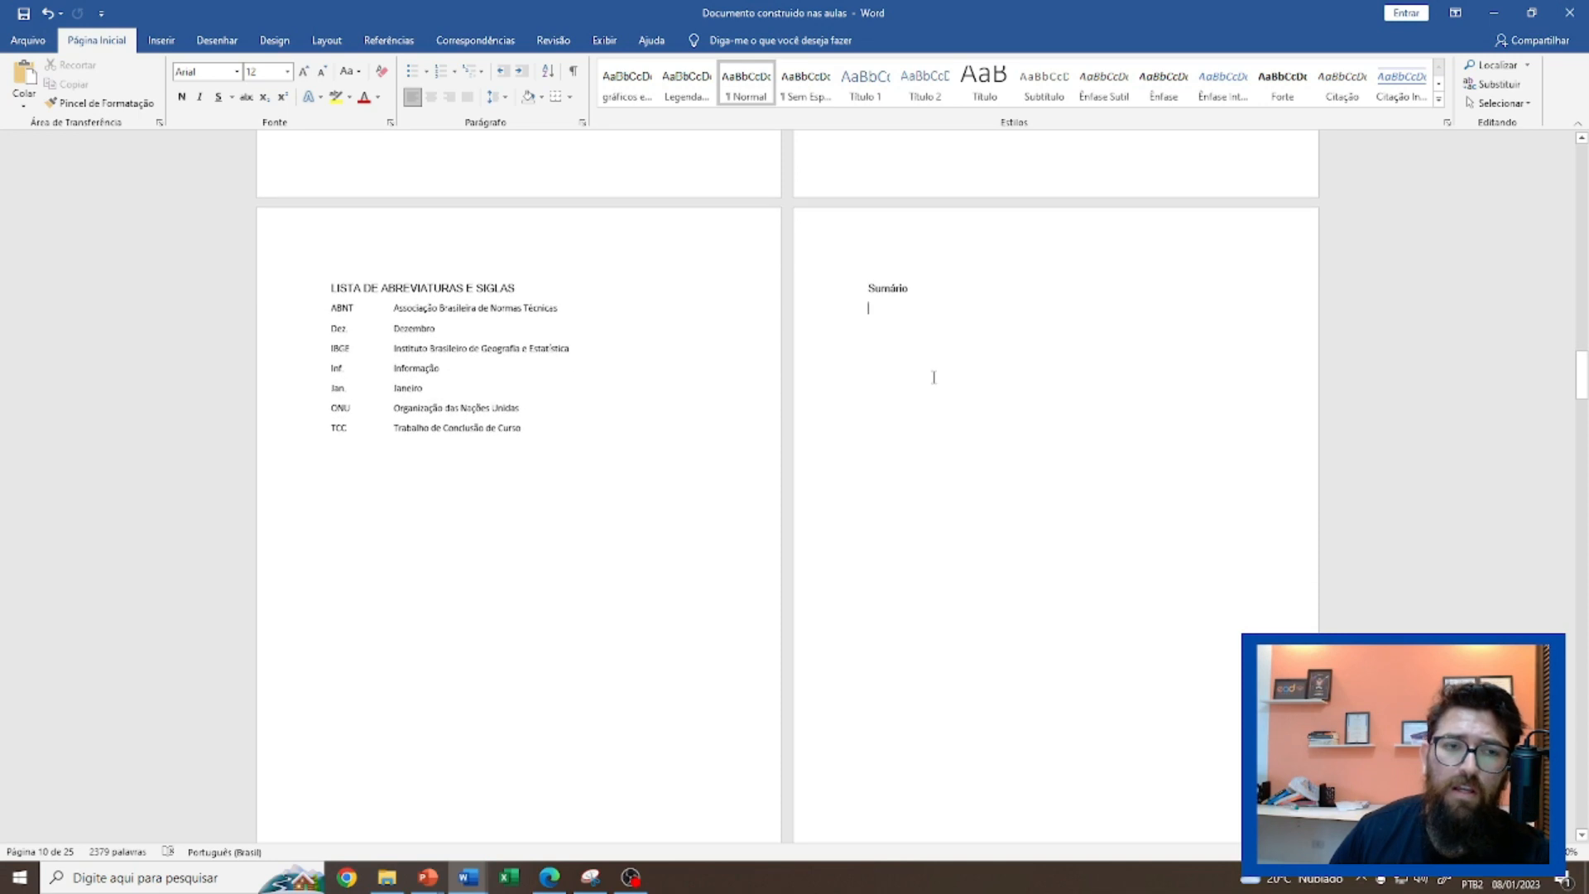
scroll(940, 420, down, 5)
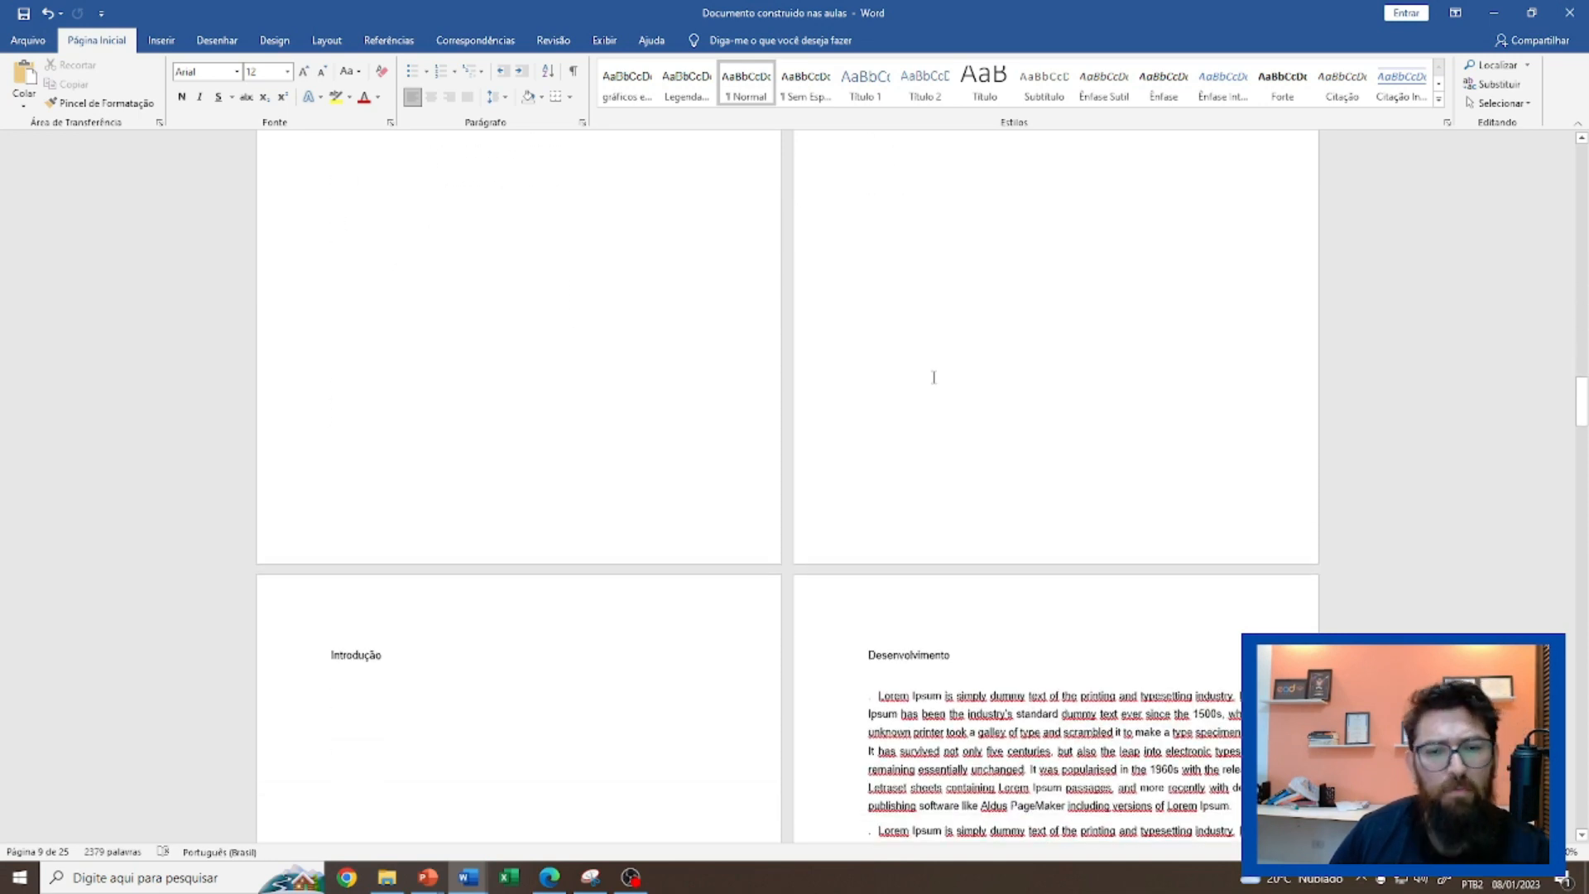
scroll(934, 377, up, 6)
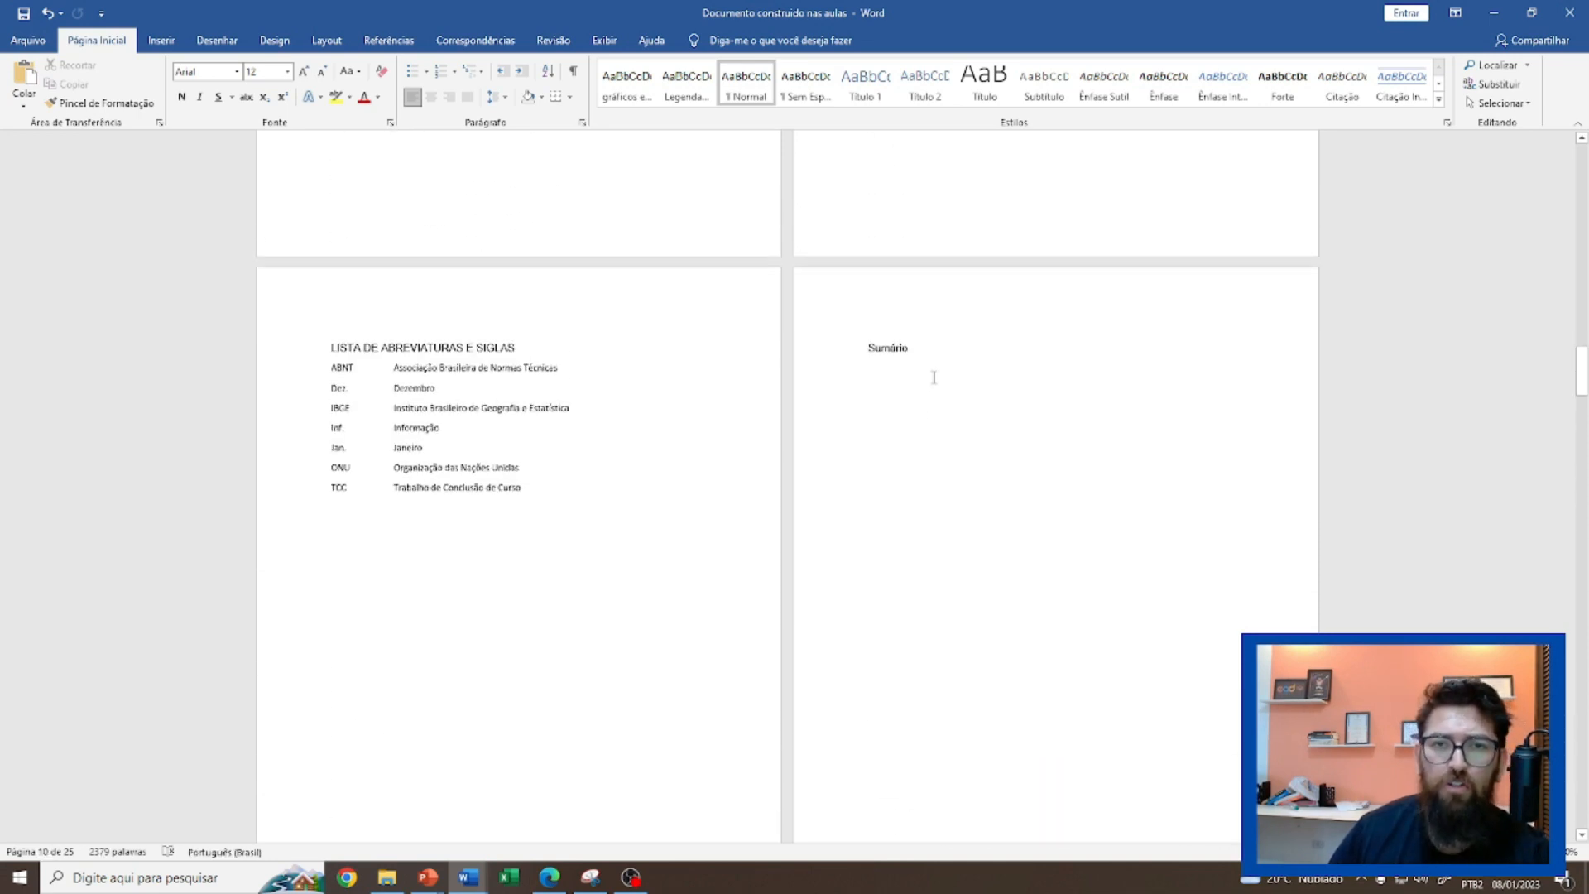
scroll(934, 377, up, 1)
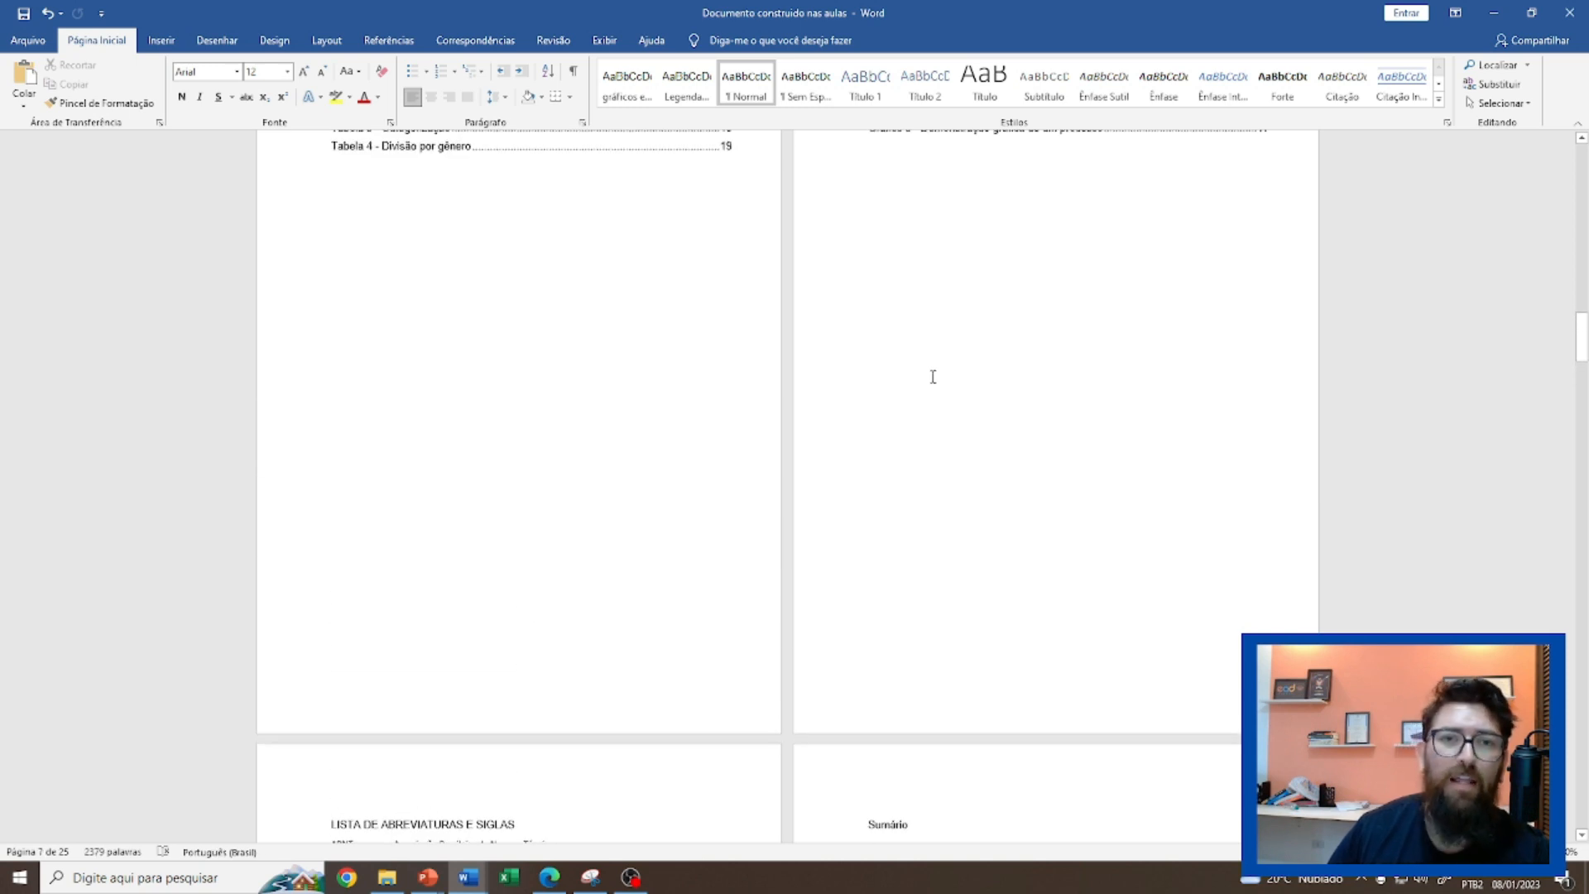
scroll(935, 402, up, 2)
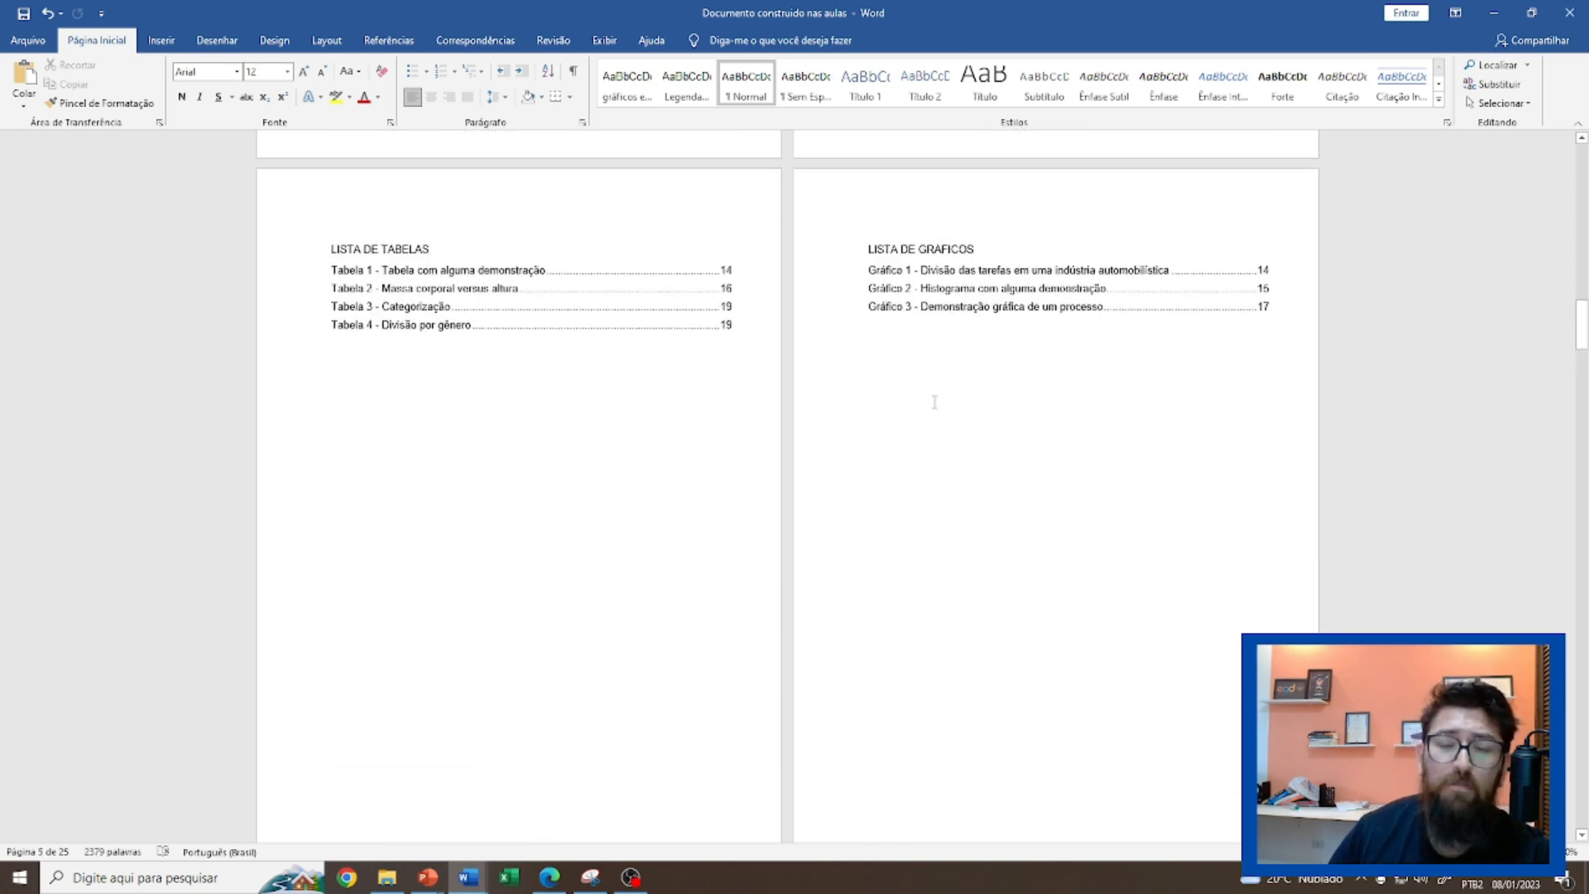